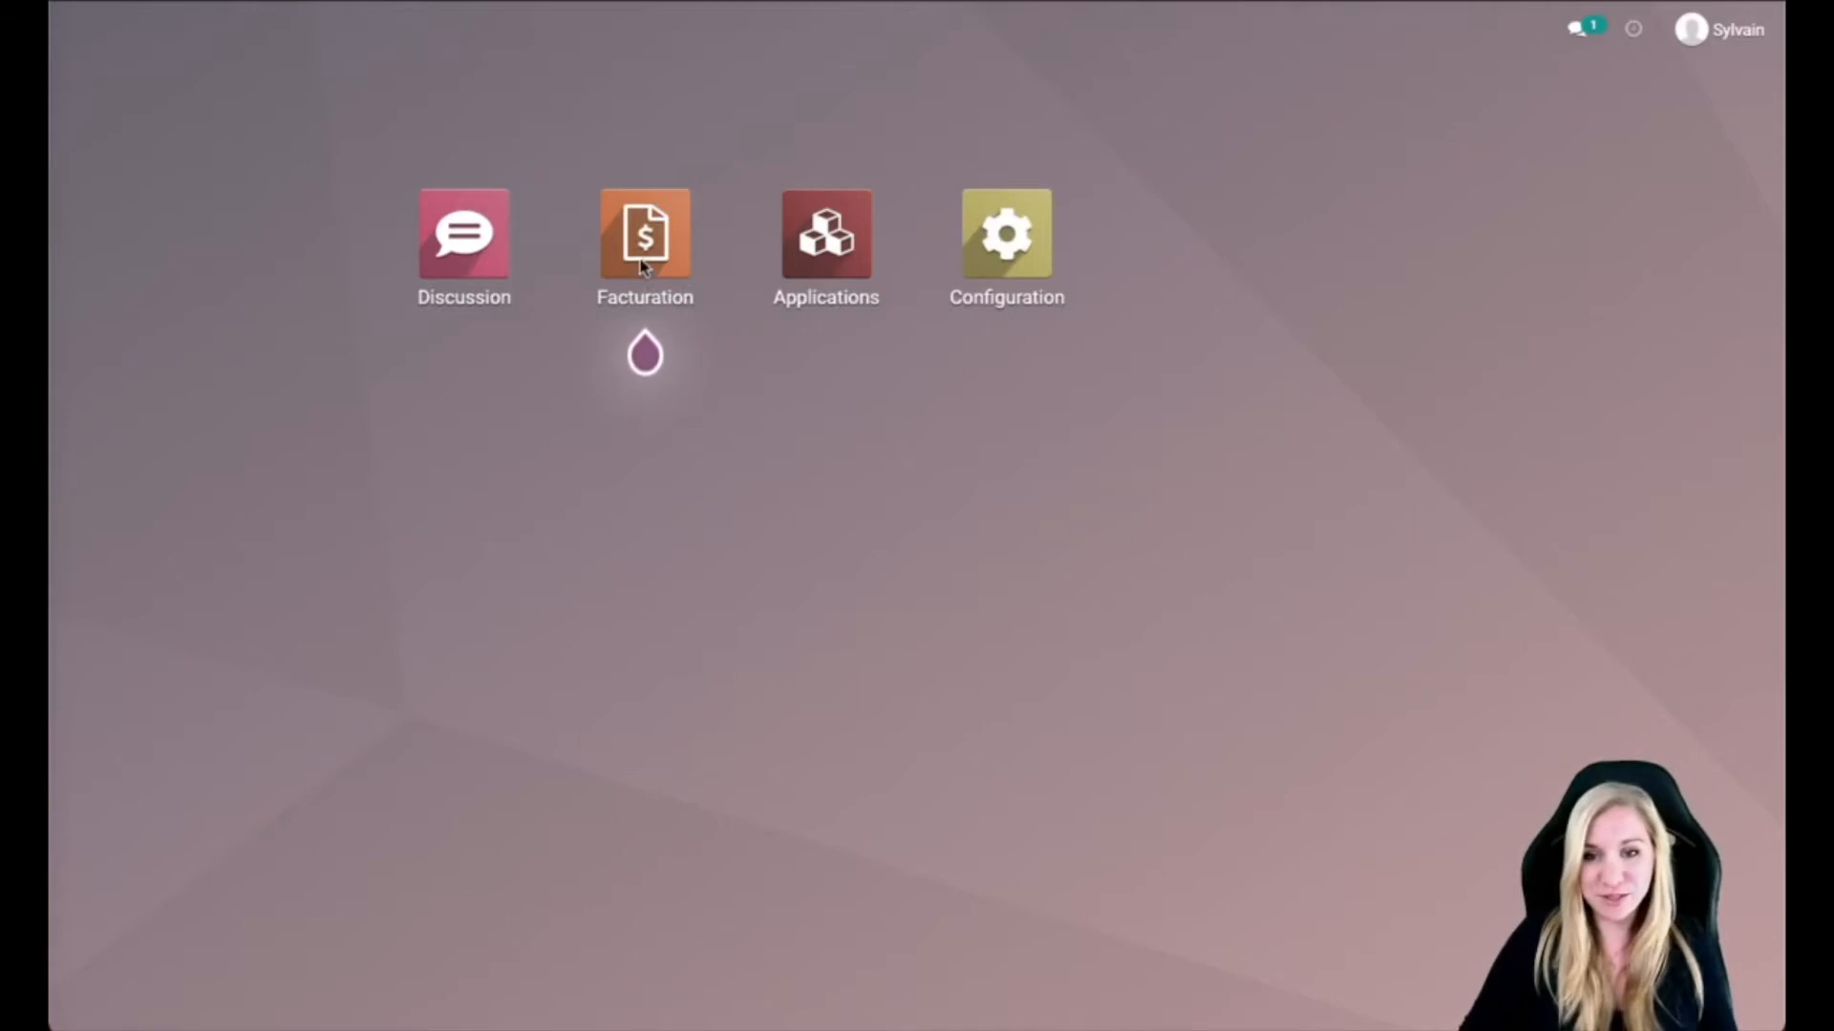
Step: Launch the Facturation app from the Odoo home screen
click(642, 256)
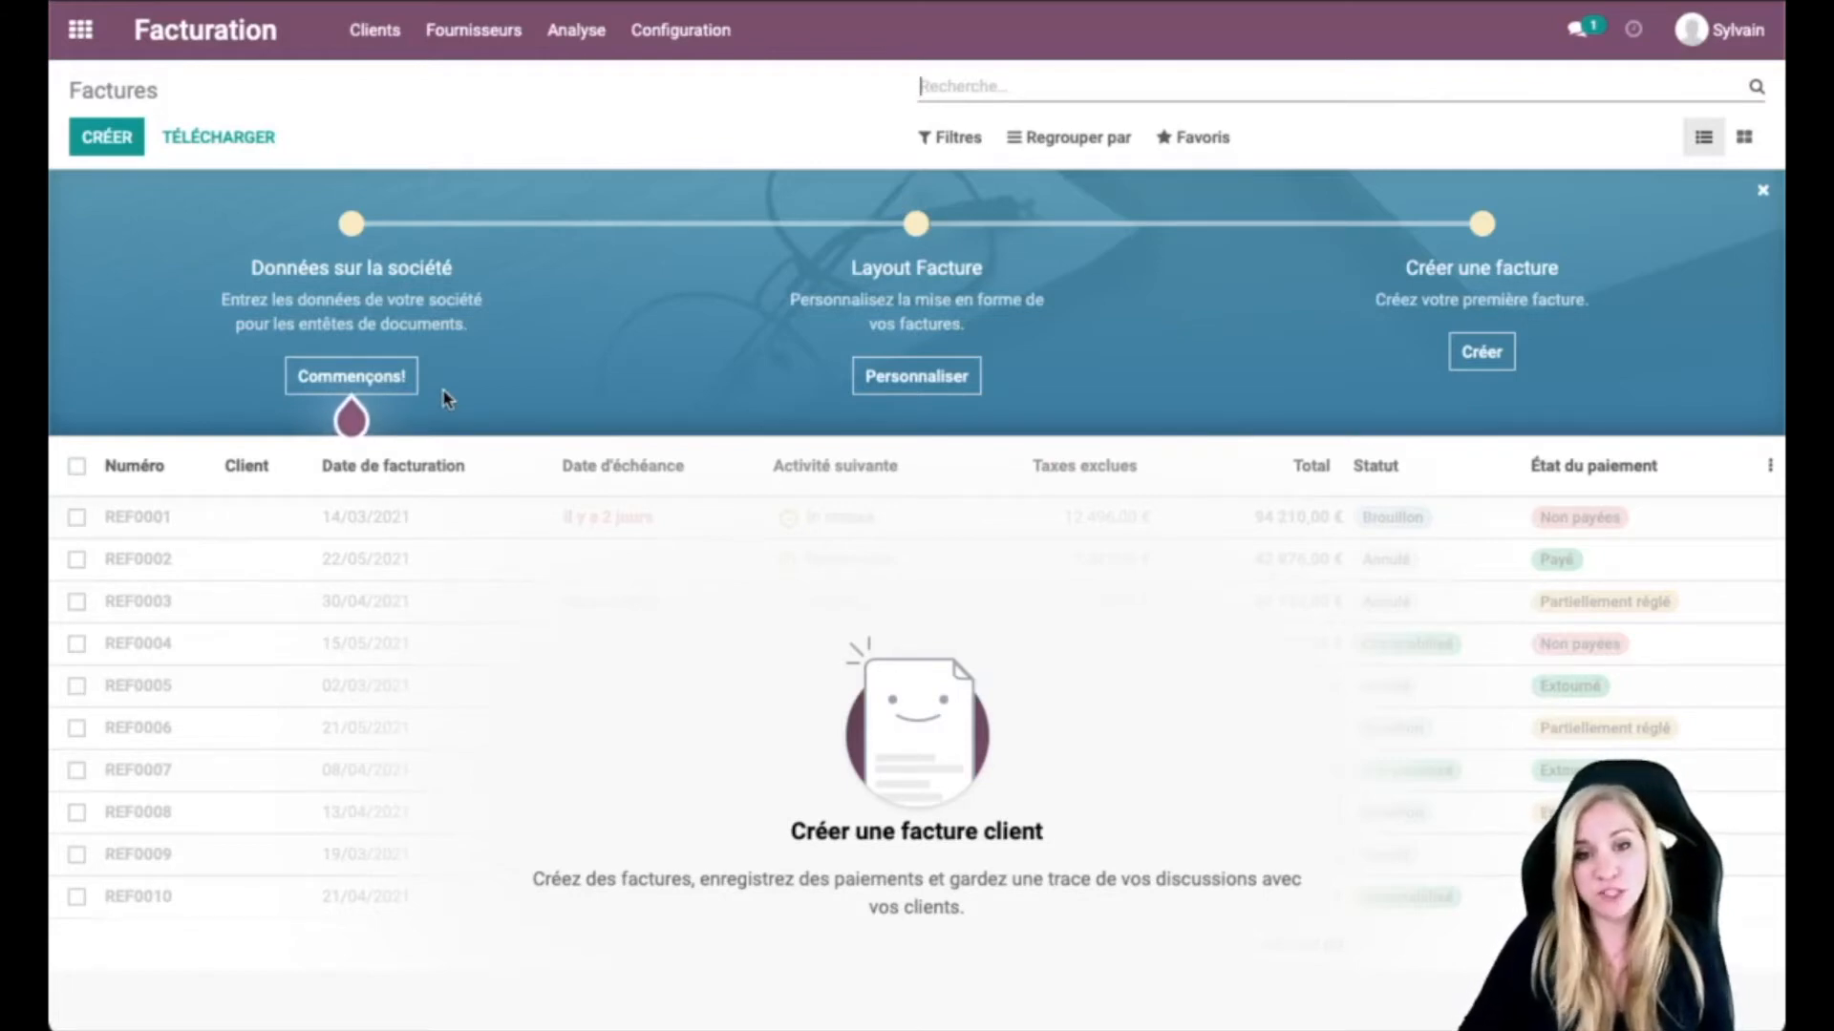
Step: Start the company data step of the invoicing setup guide with Commençons!
click(350, 378)
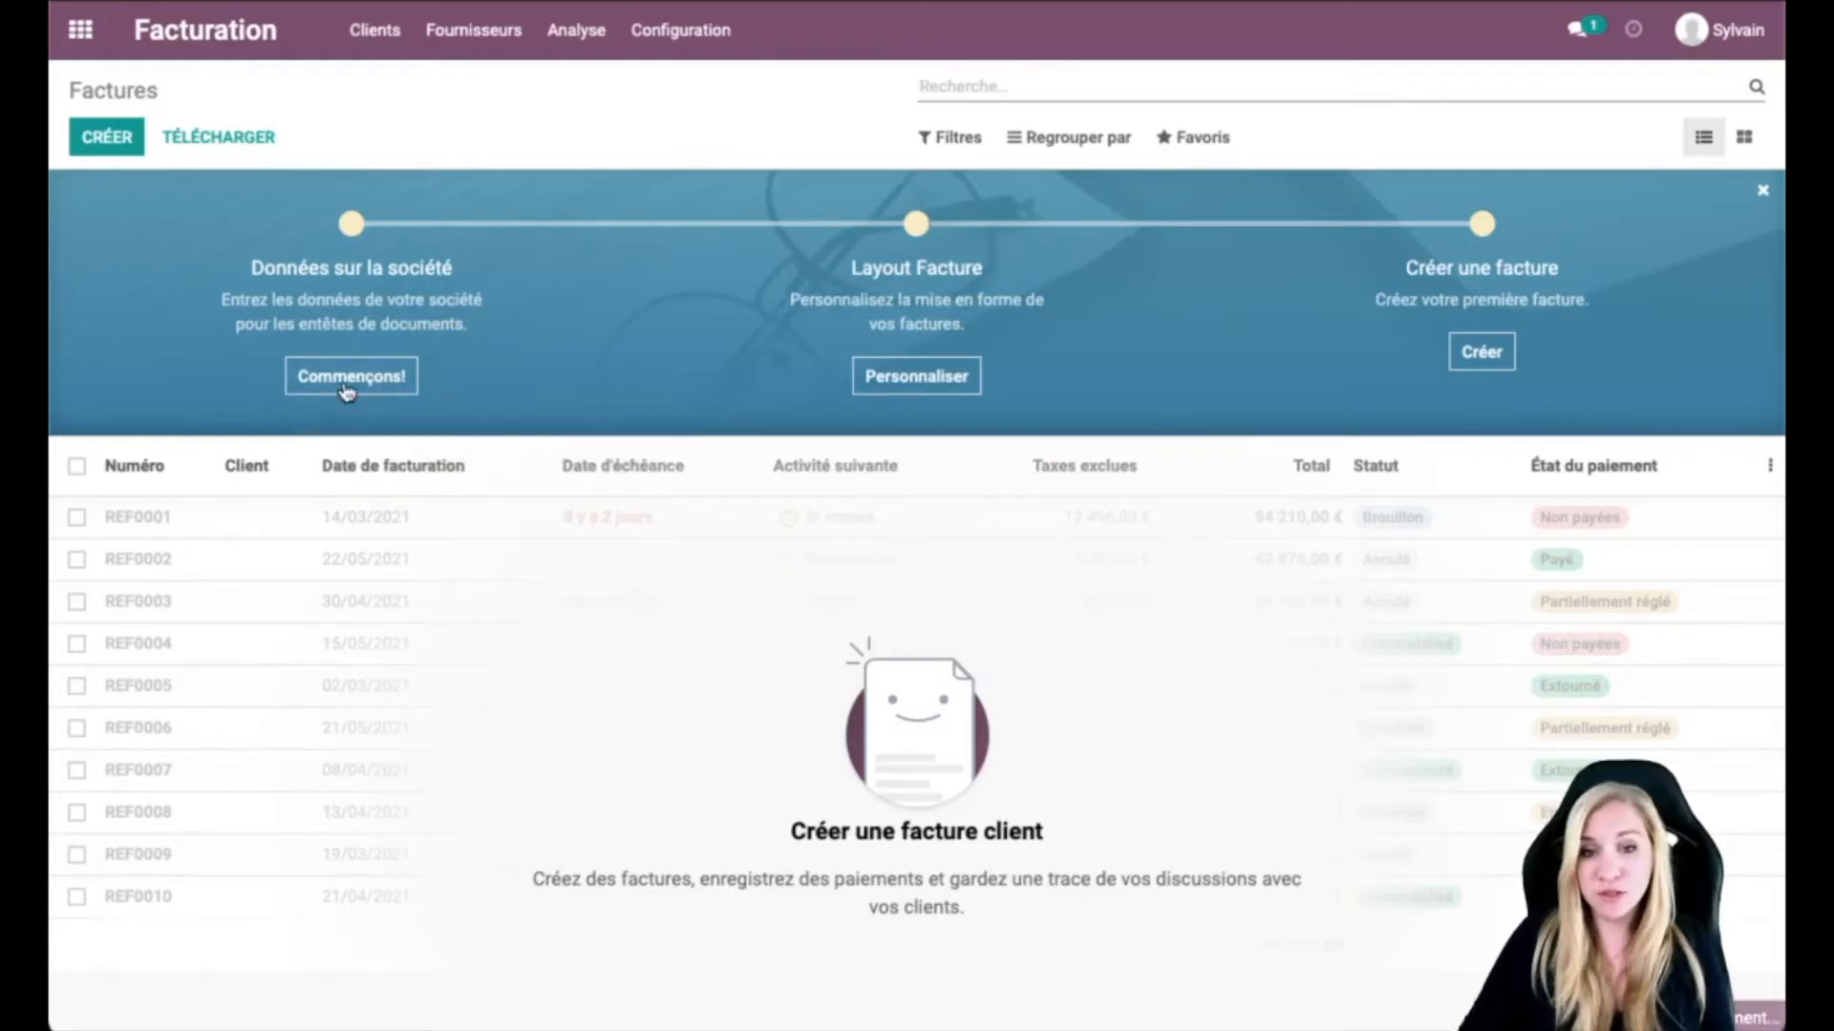
Step: Rename My Company to Mama Deleine and enter the company's street address
double_click(569, 160)
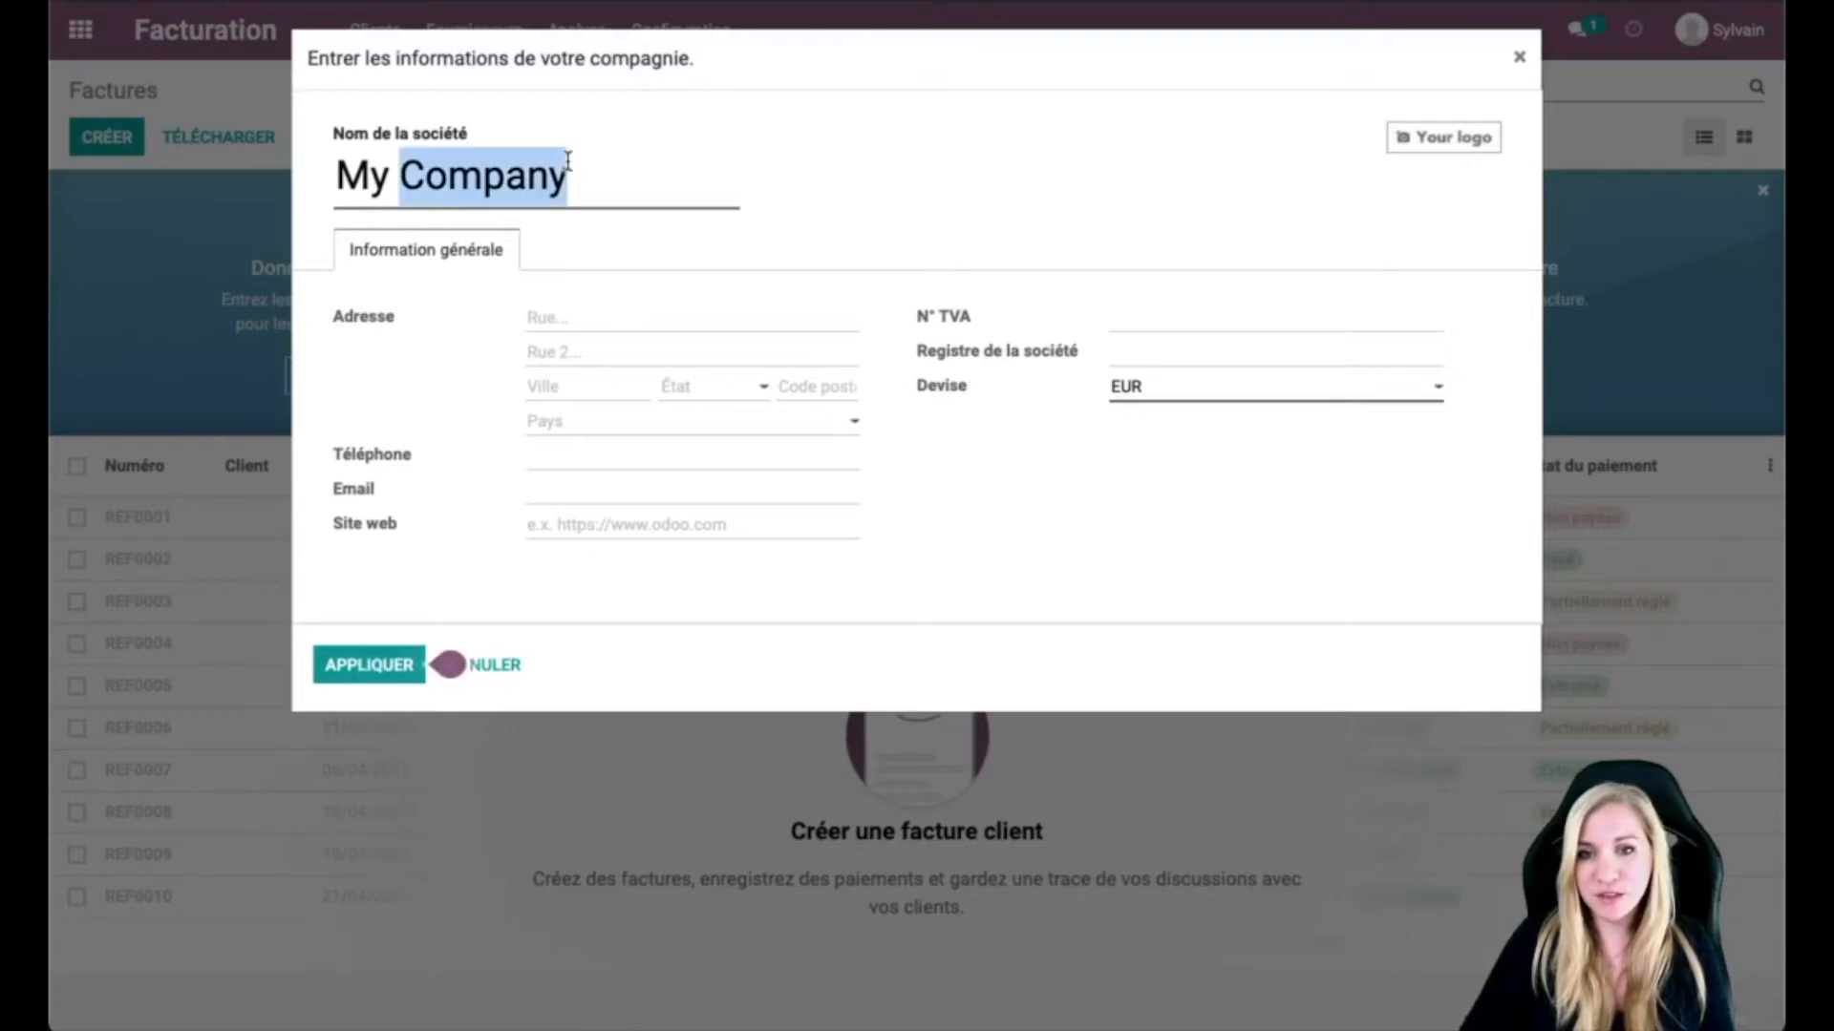
triple_click(568, 160)
key(BackSpace)
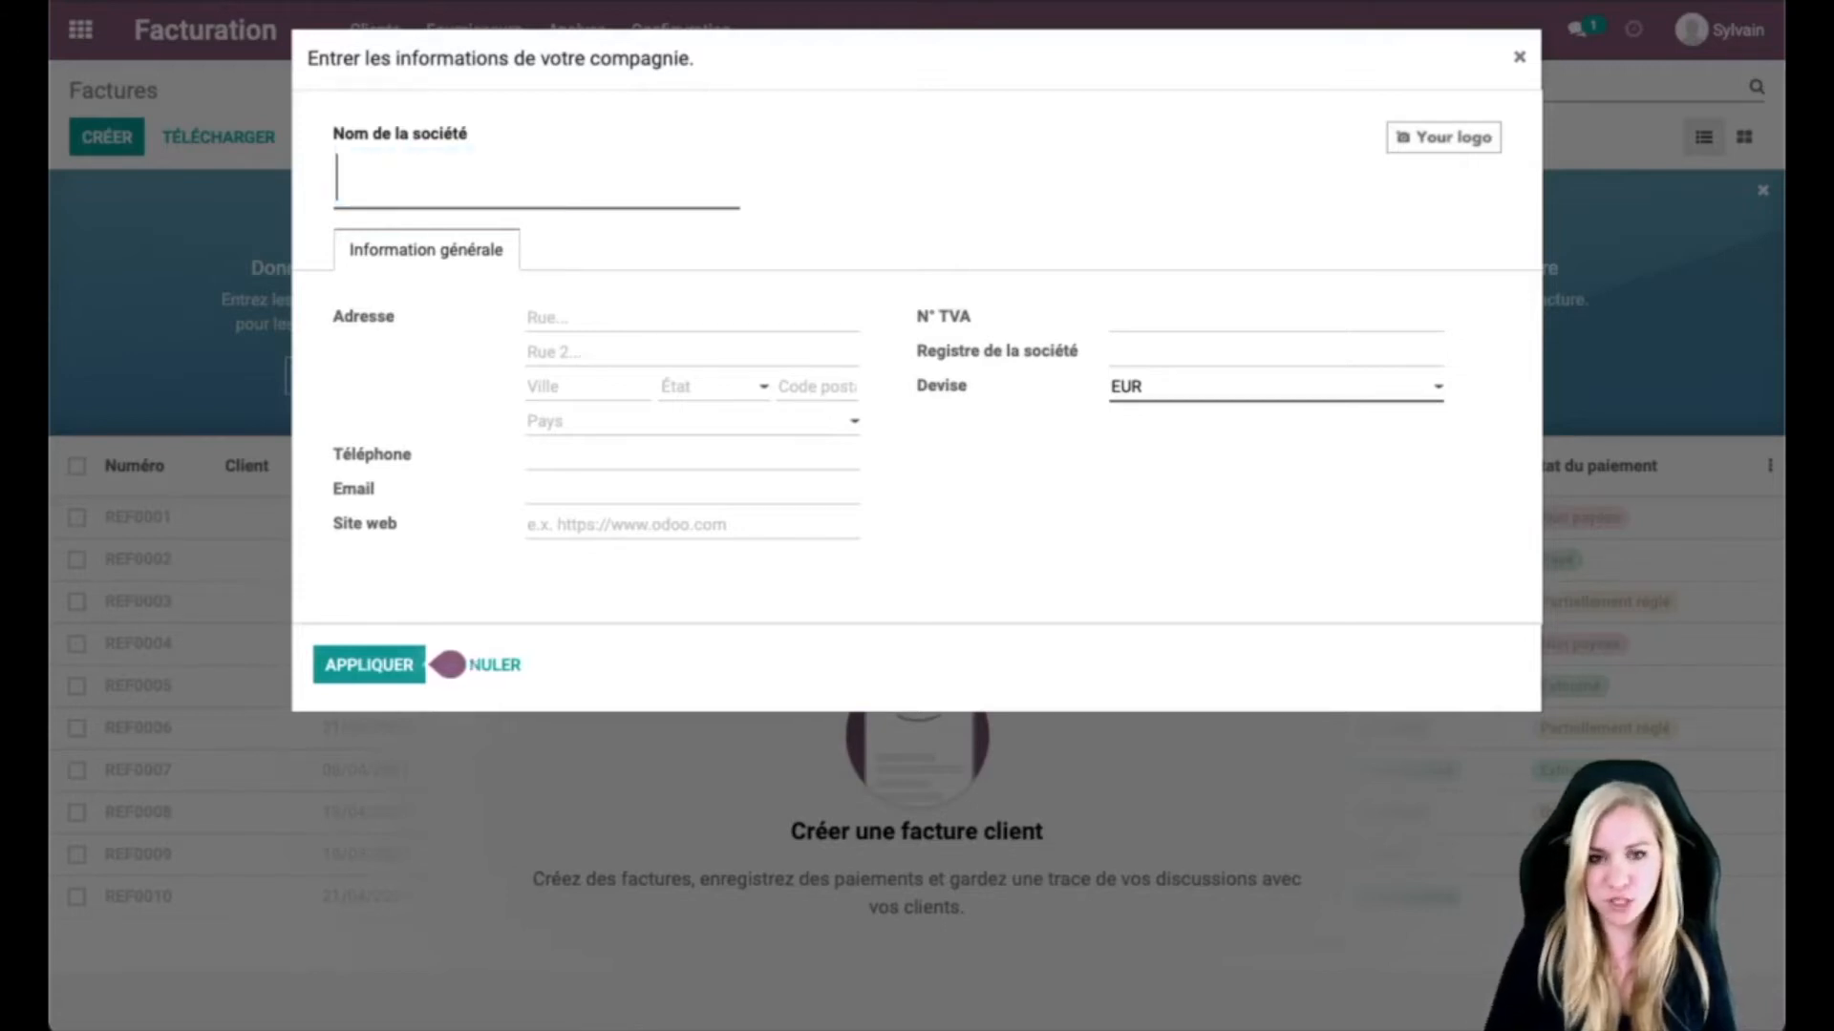
text(Mama)
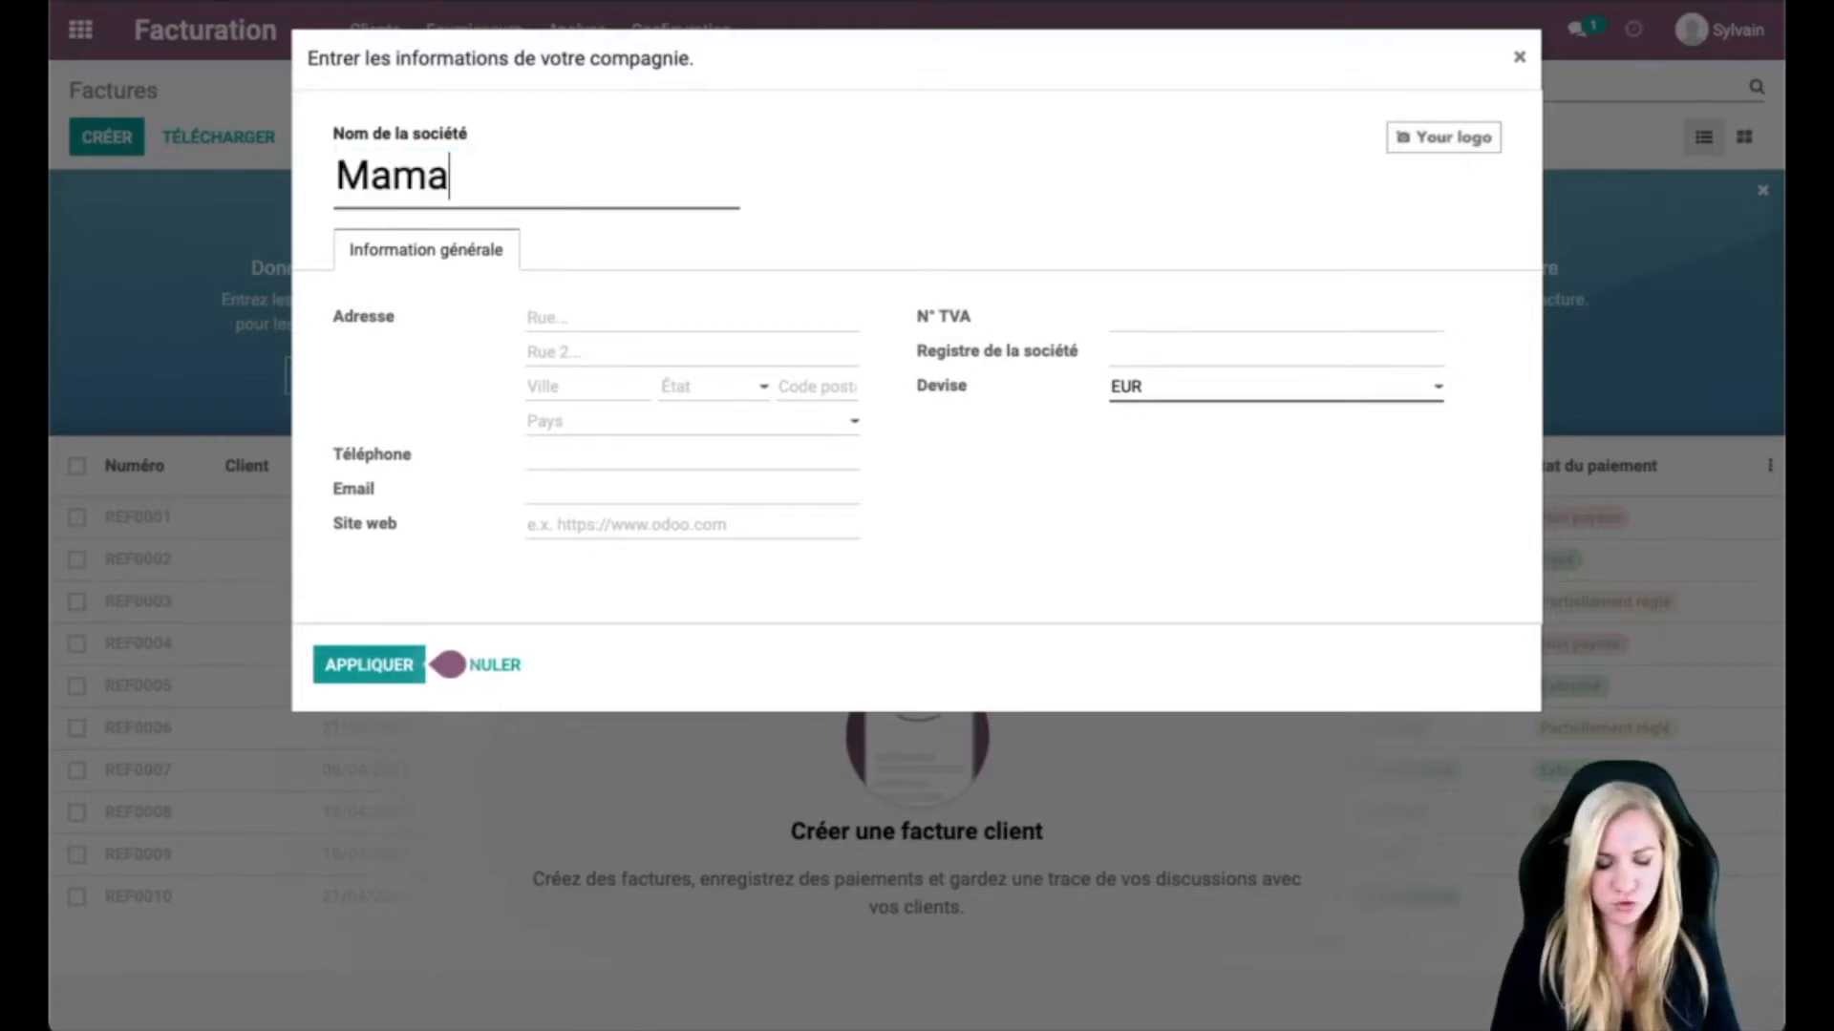
text( Deleine)
click(847, 204)
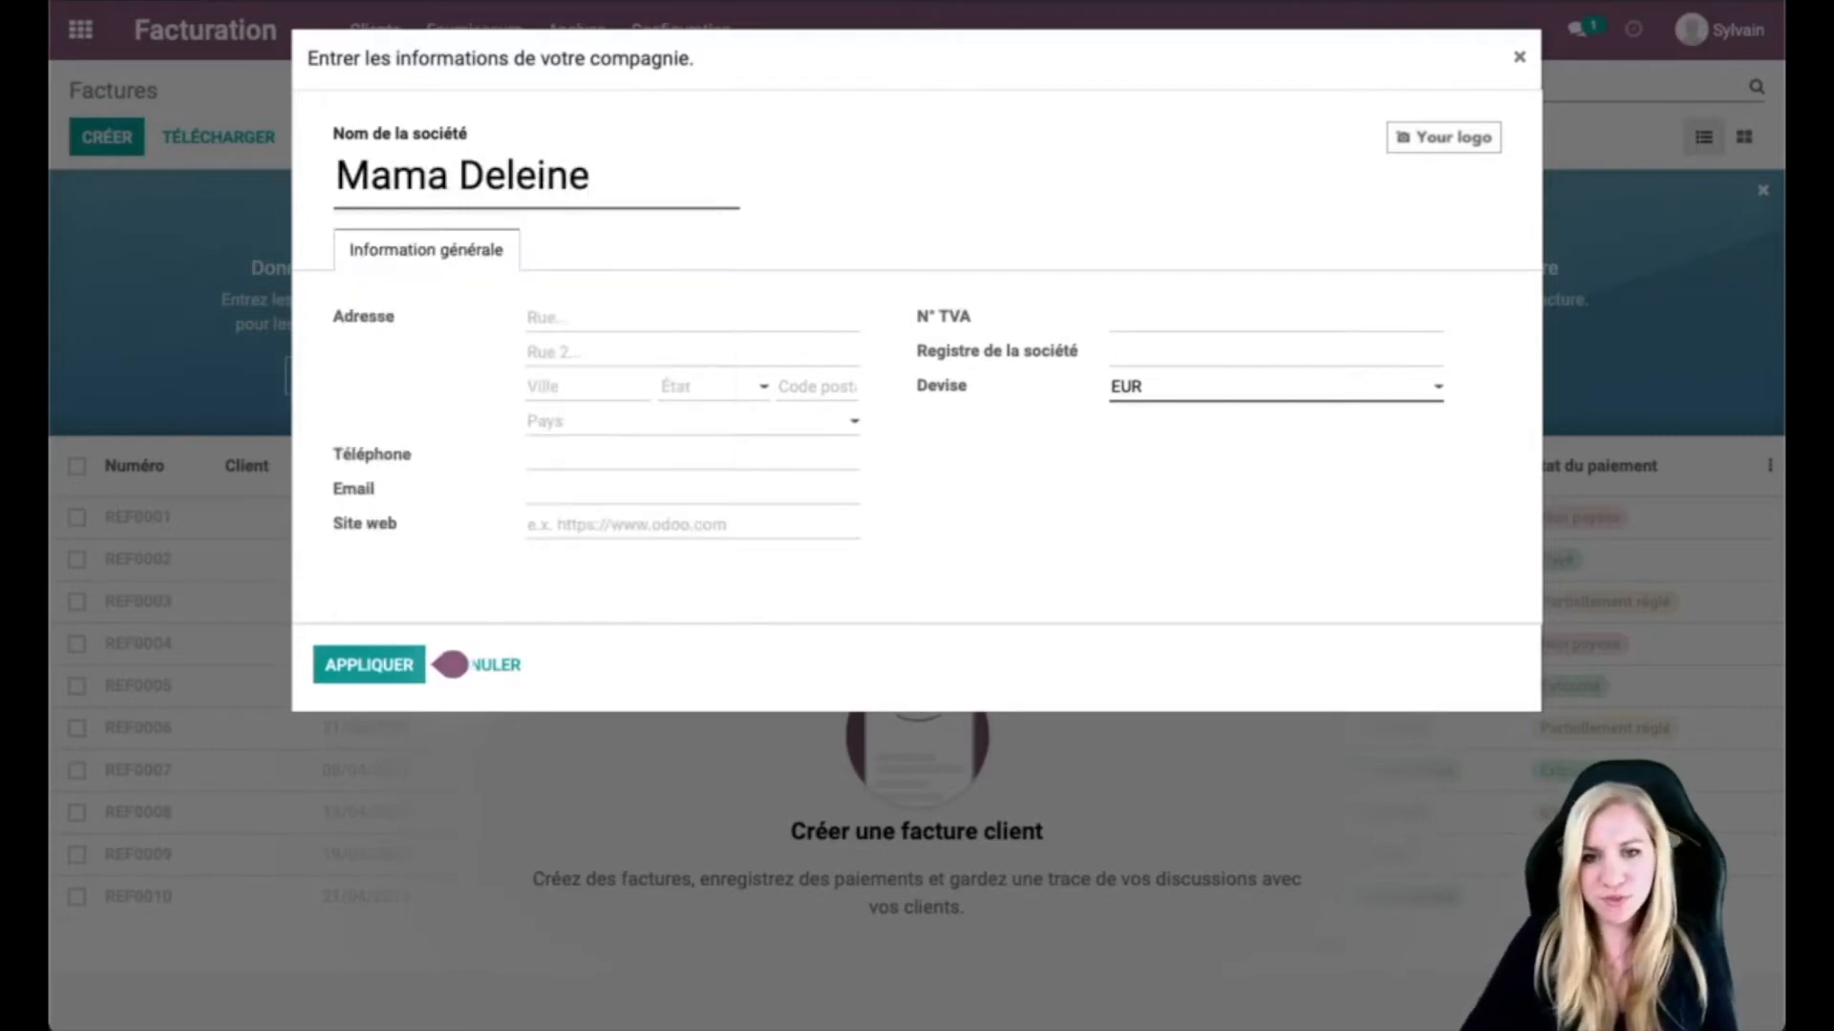
click(623, 318)
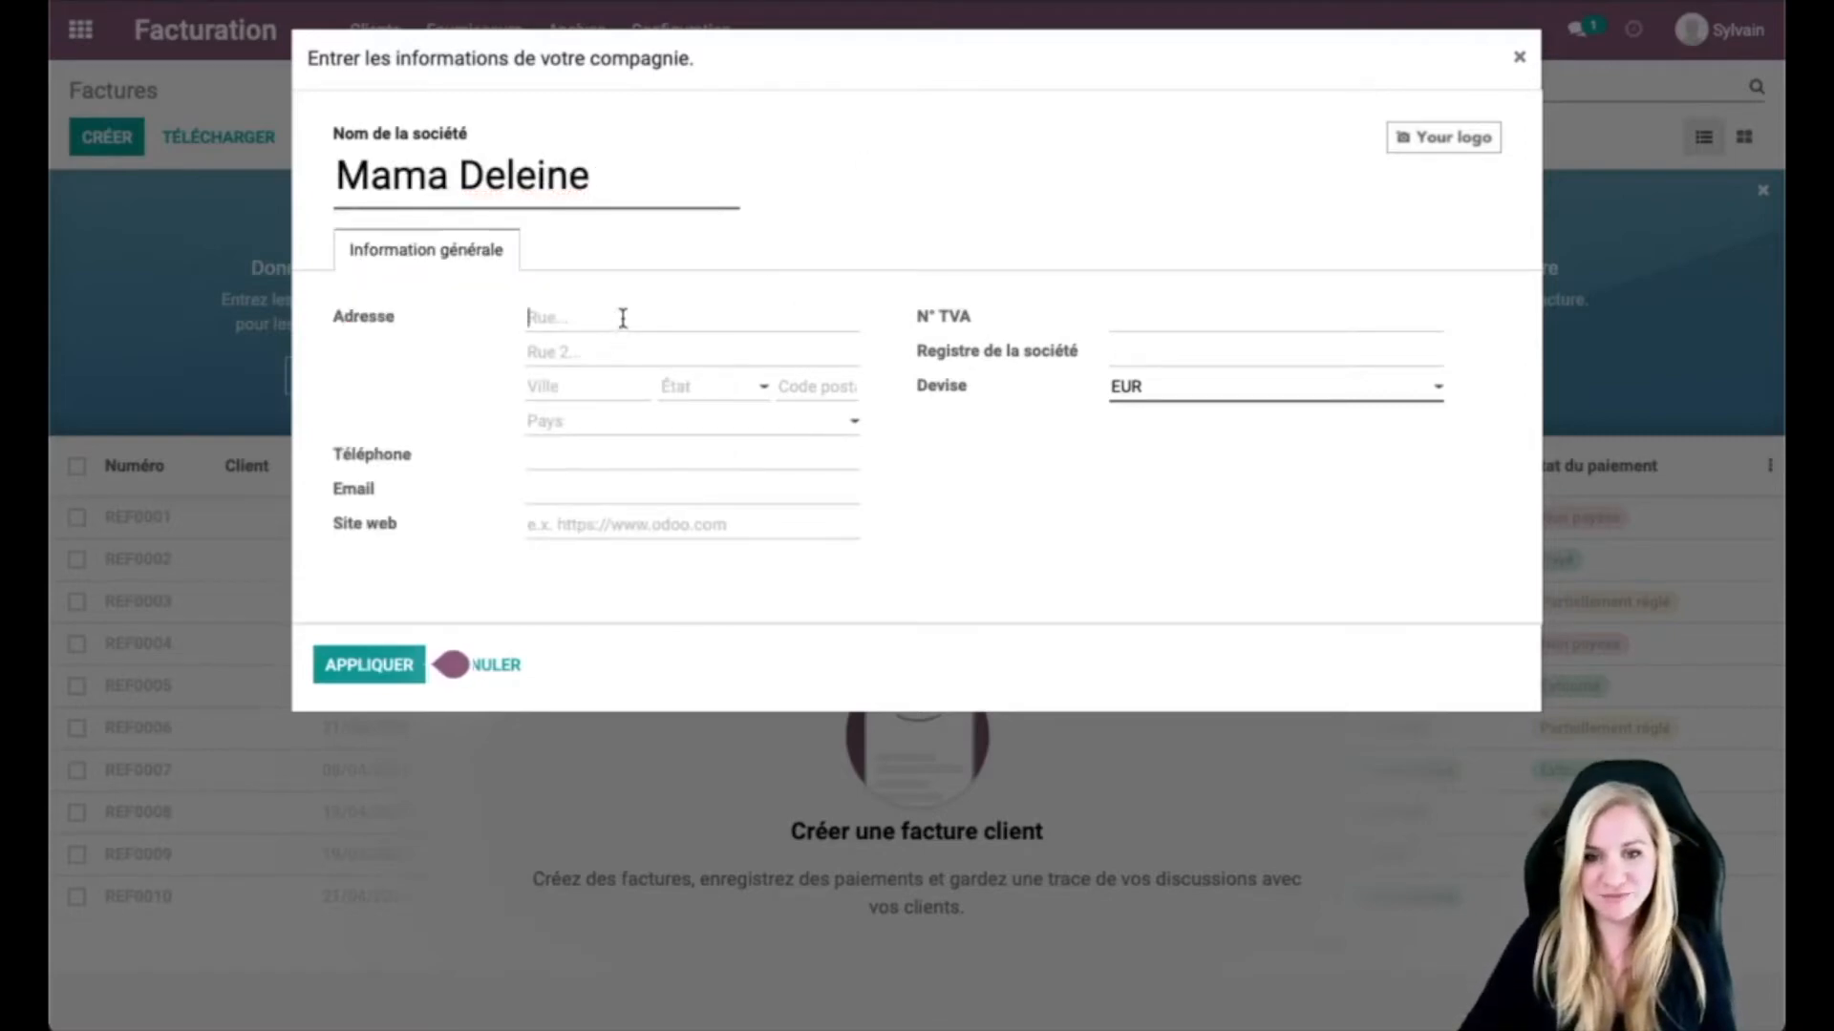
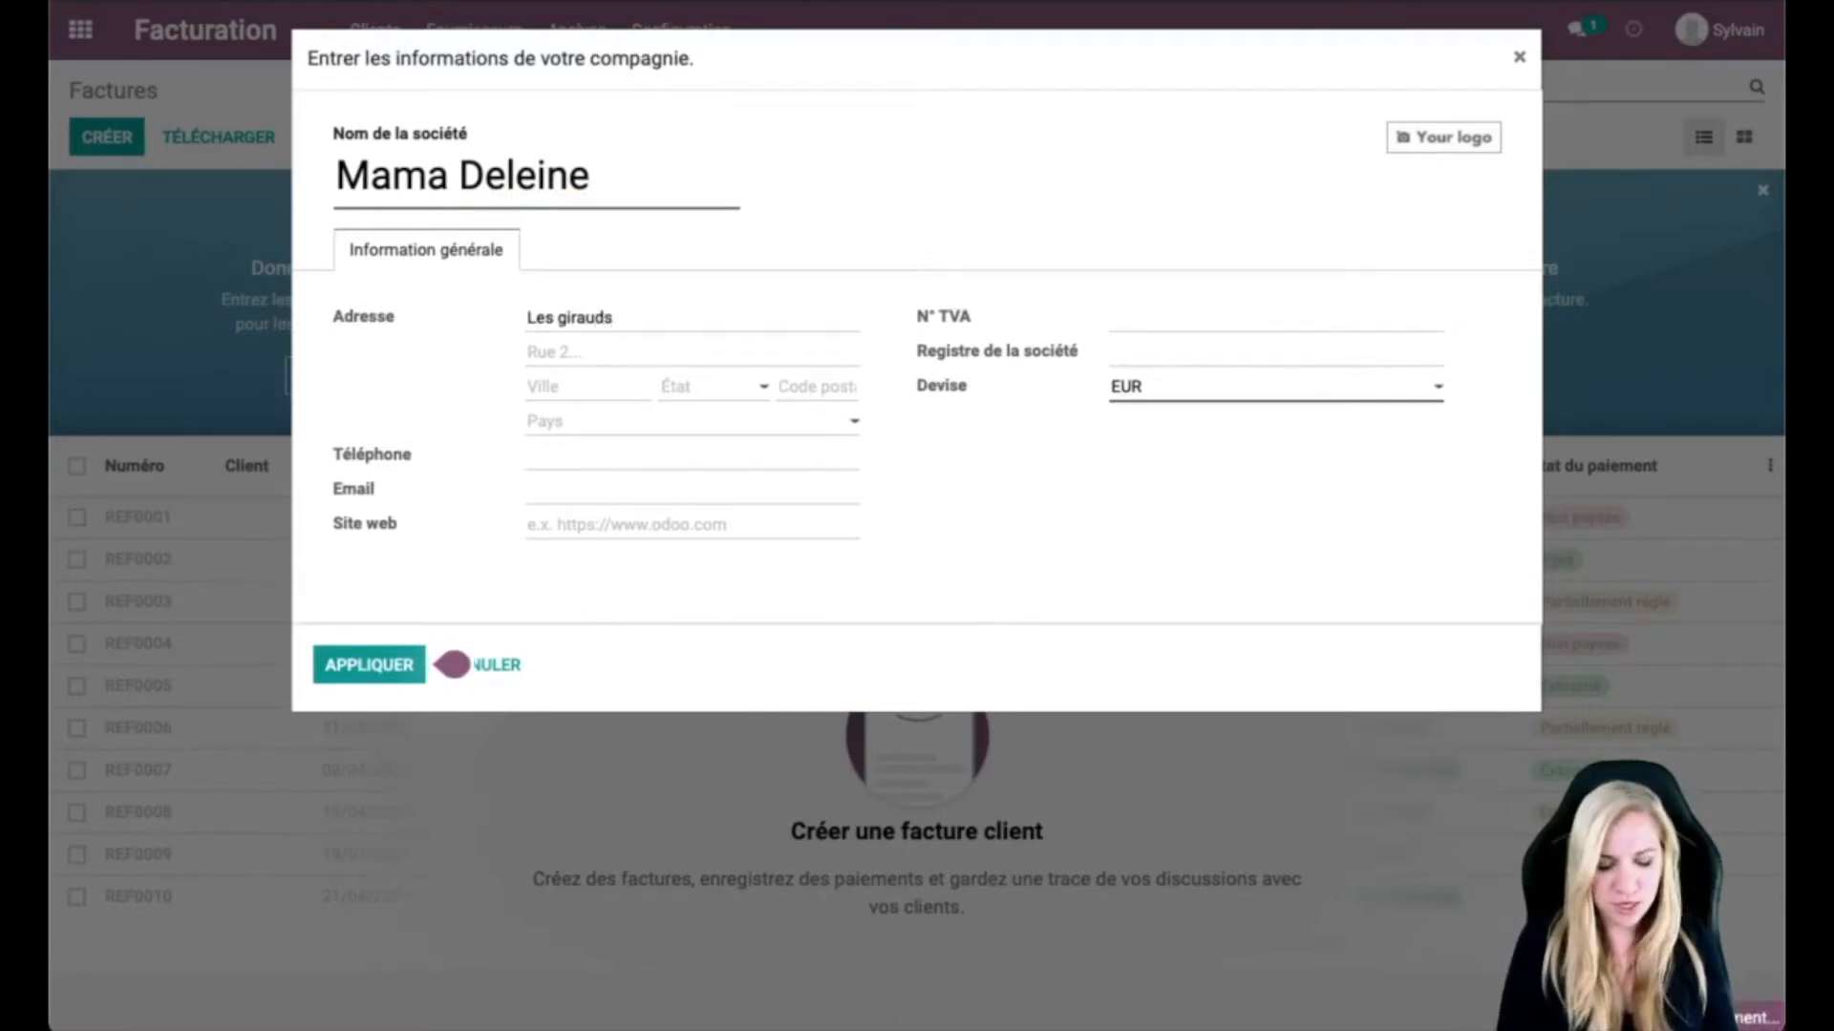
Step: Set country France, fill in company phone, e-mail and website, then apply
click(655, 421)
text(Fr)
click(612, 462)
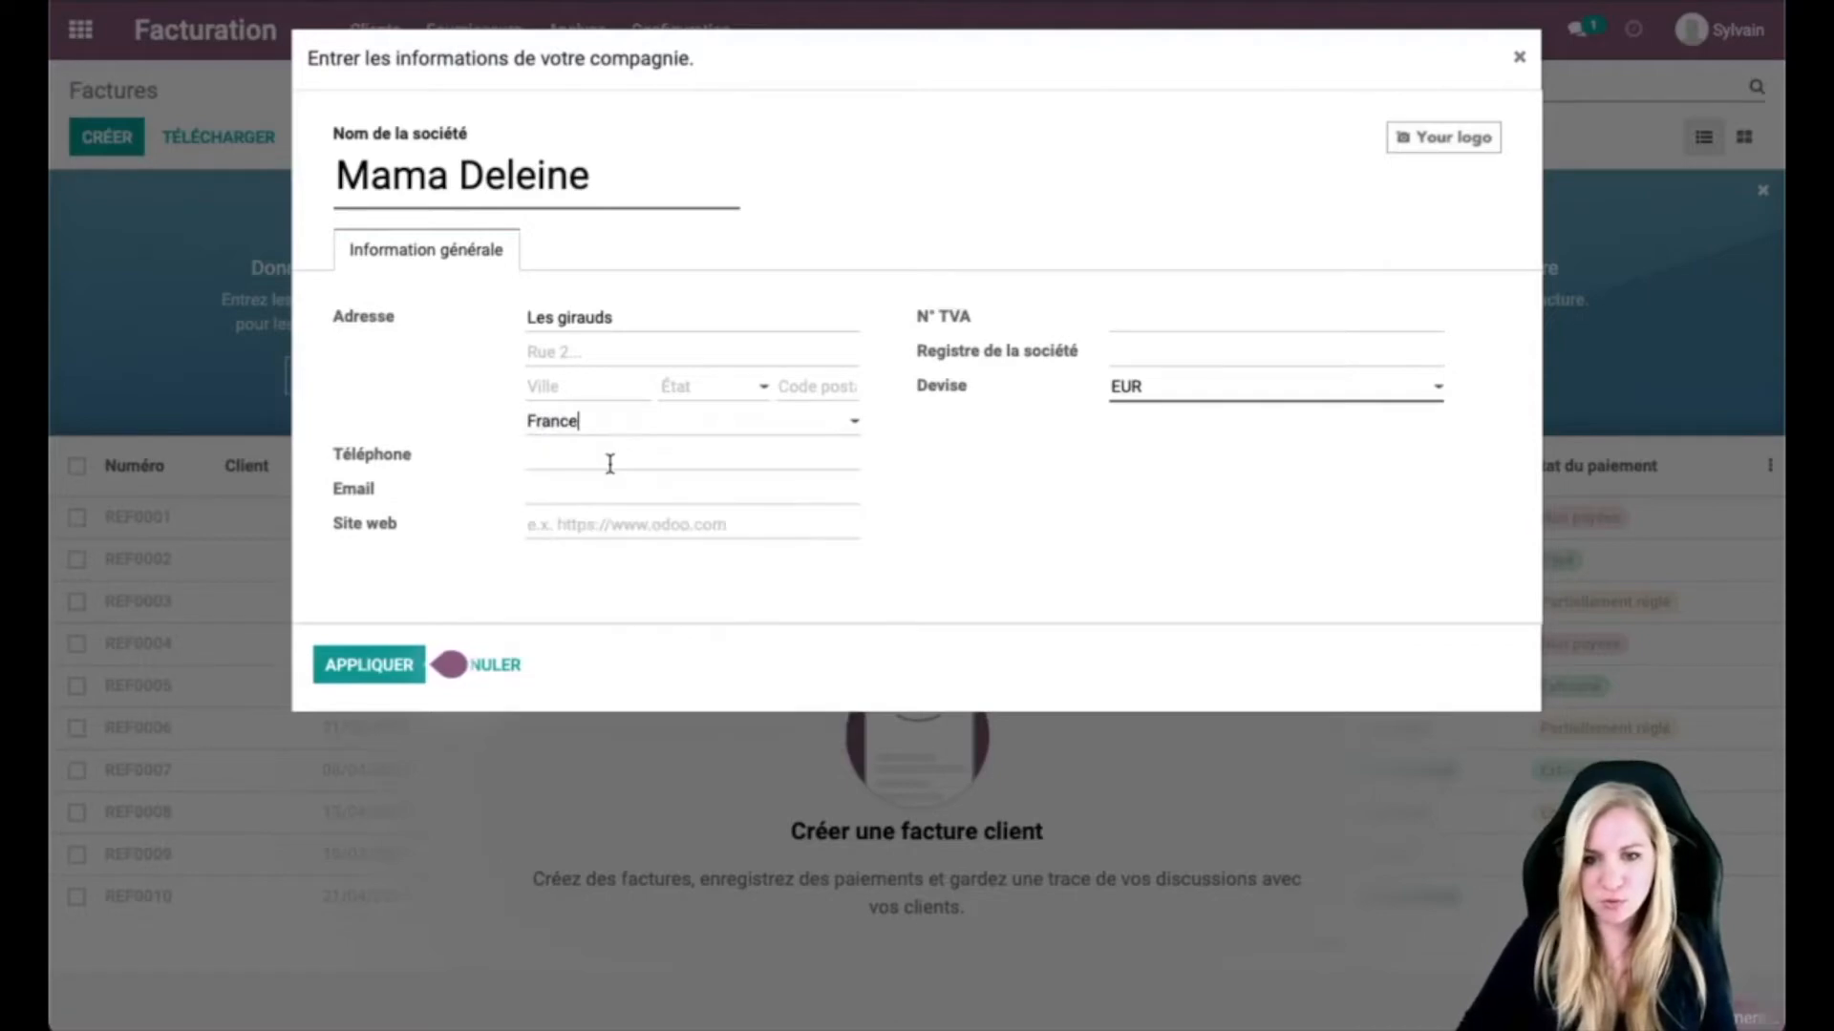
text(06 66 66 66)
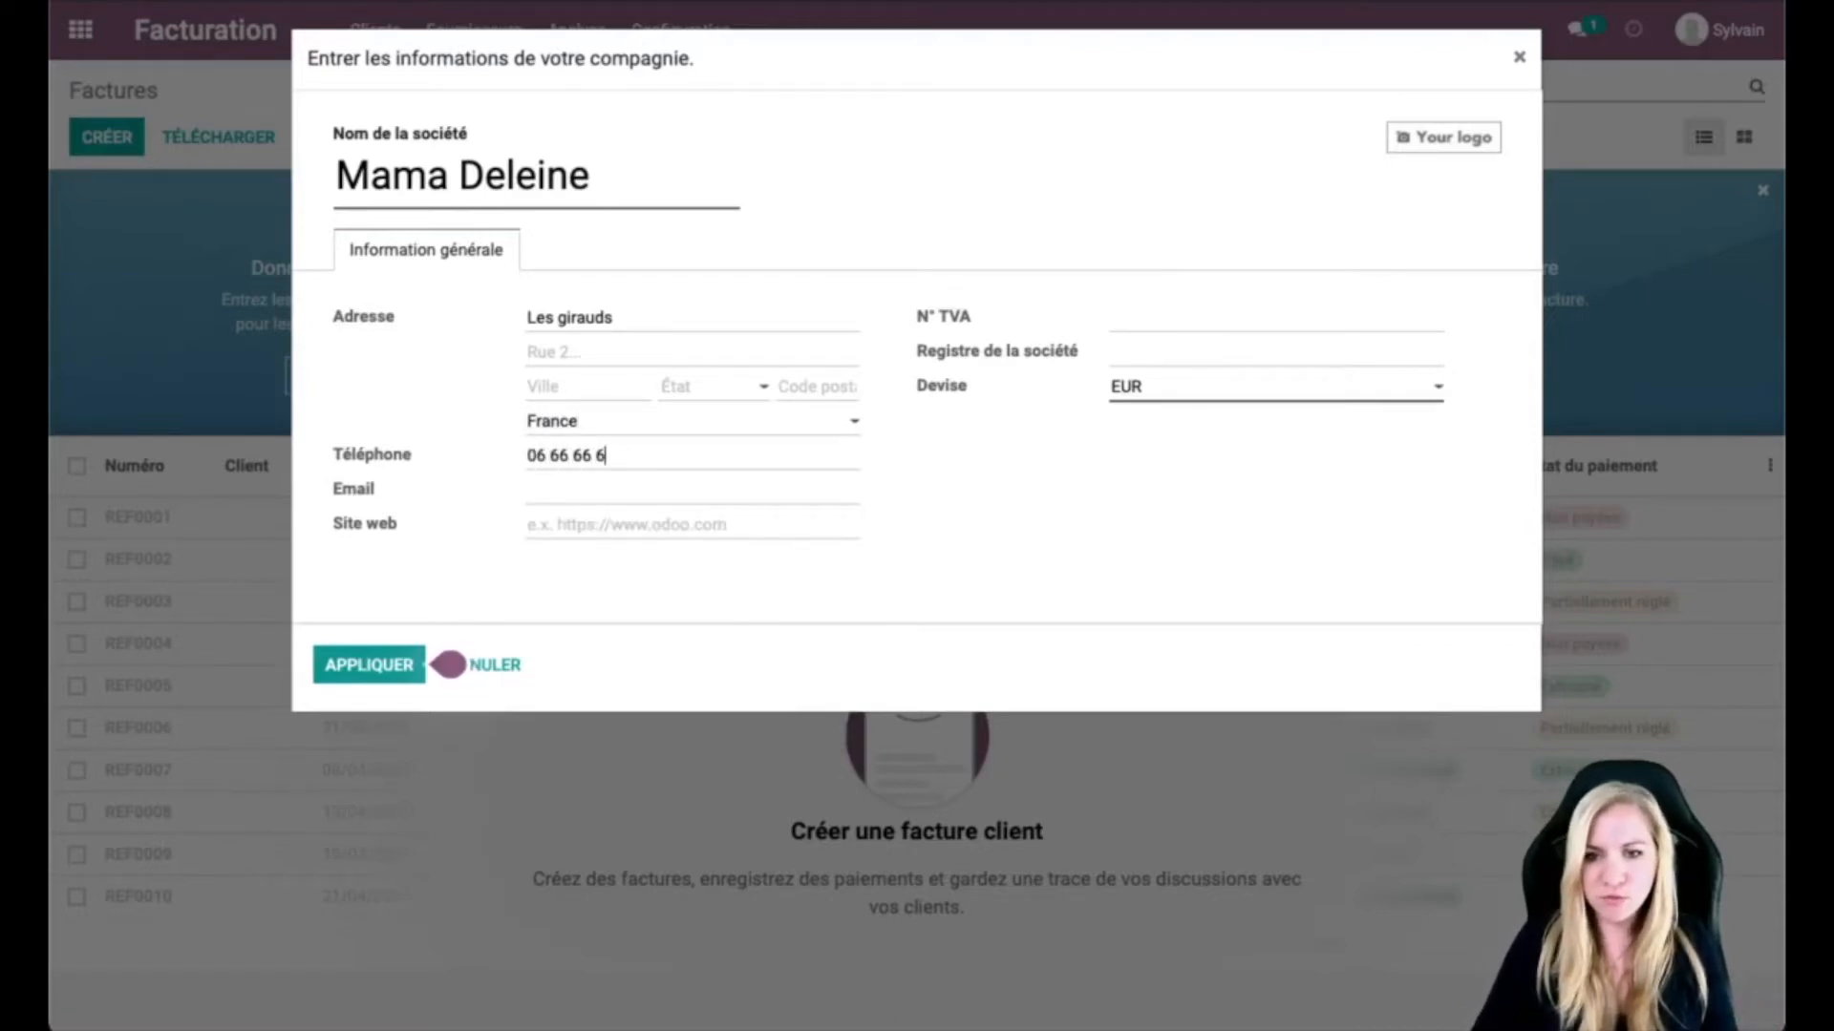
click(570, 493)
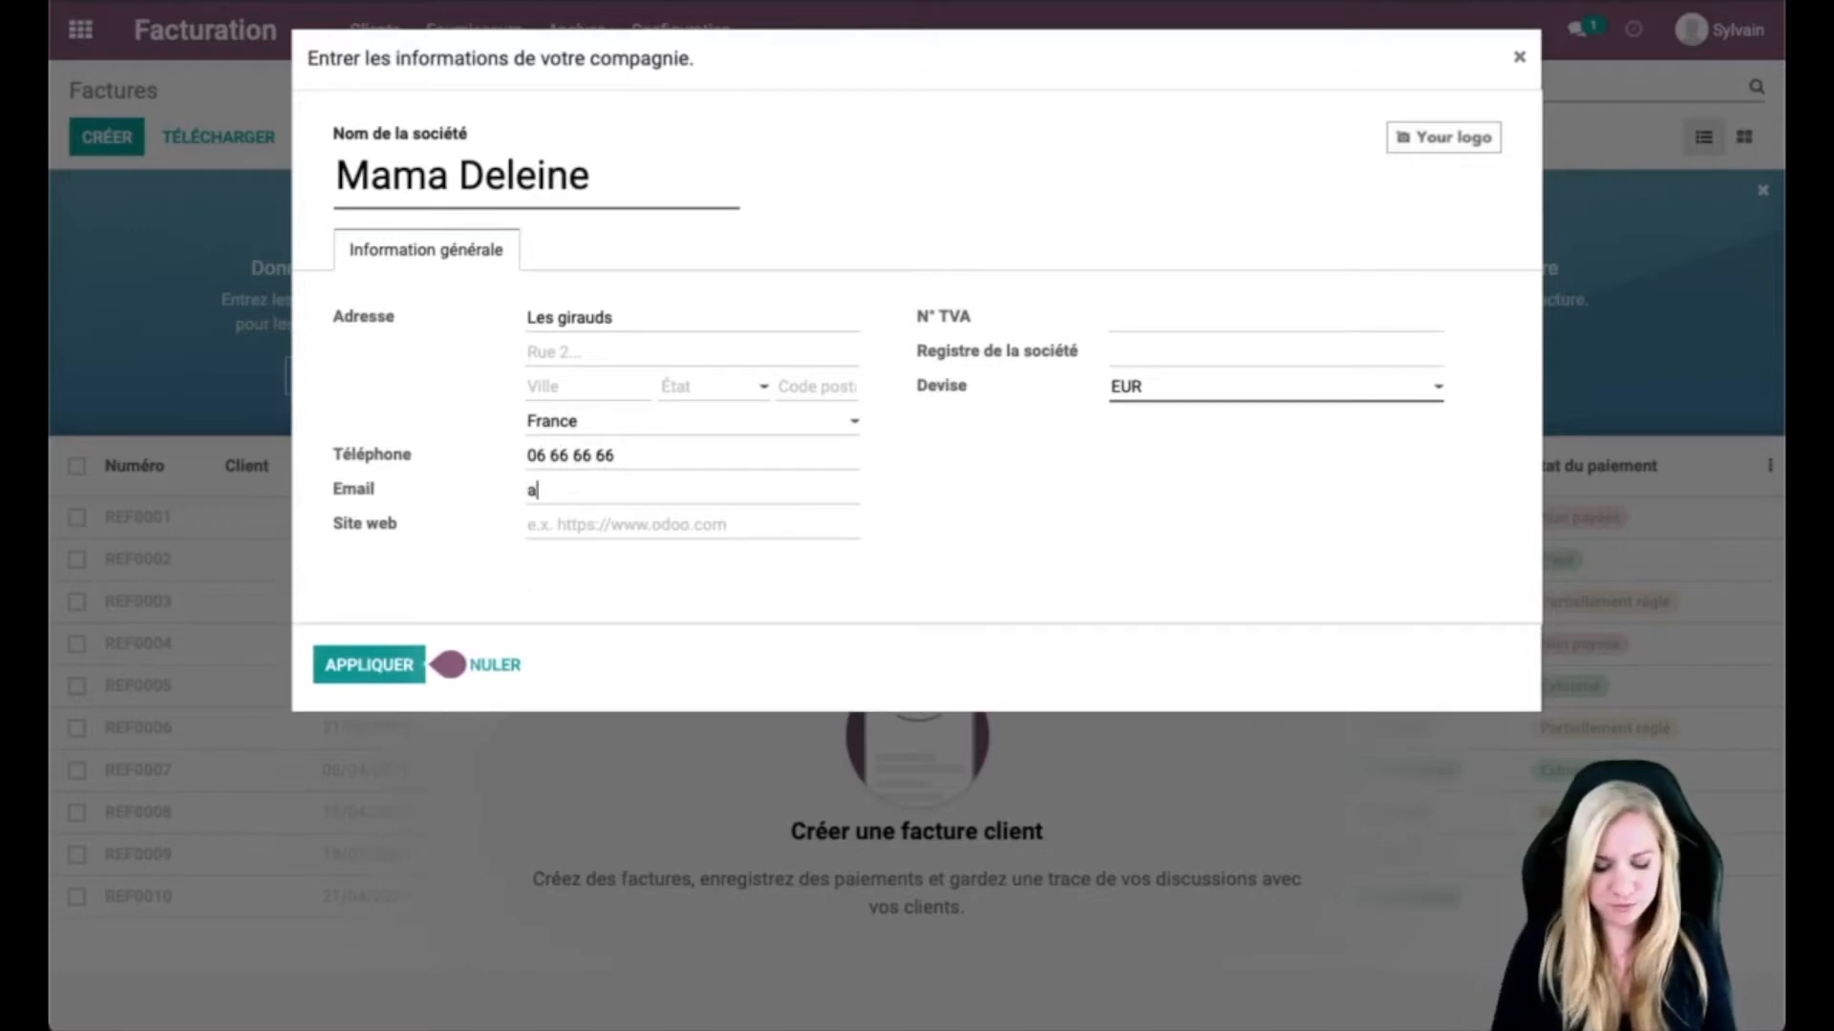
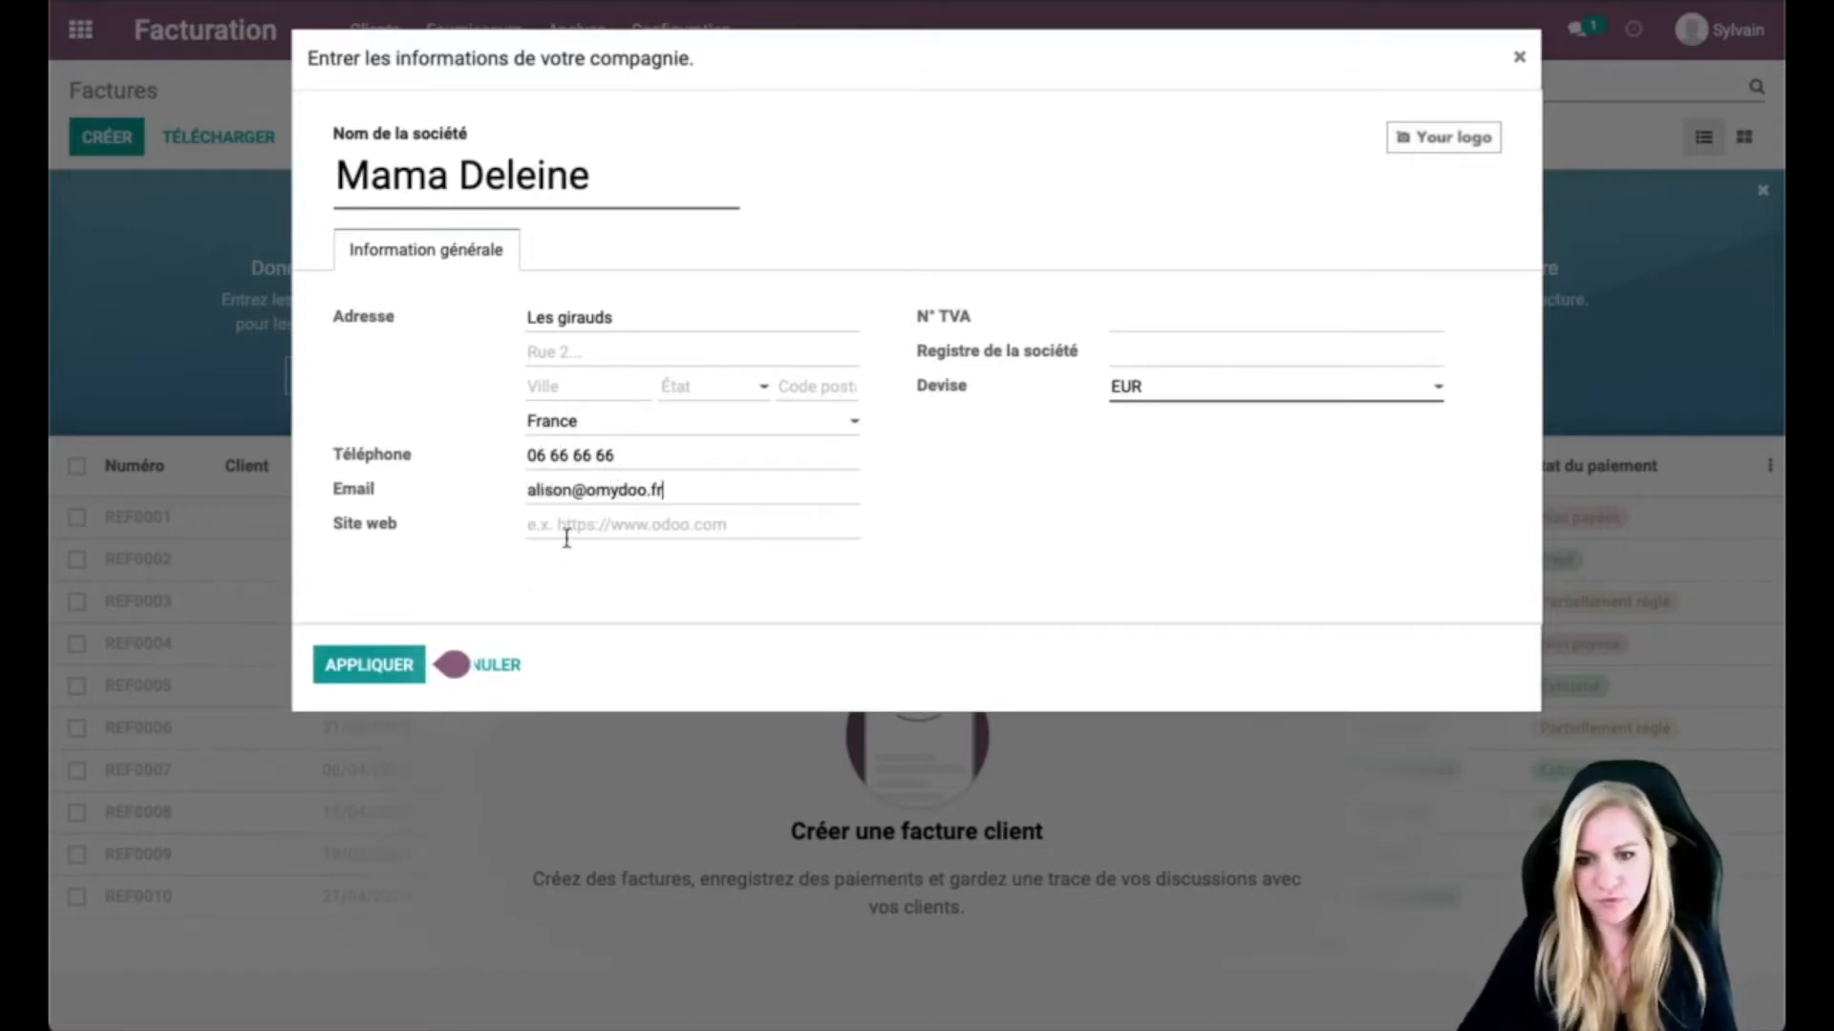
click(599, 519)
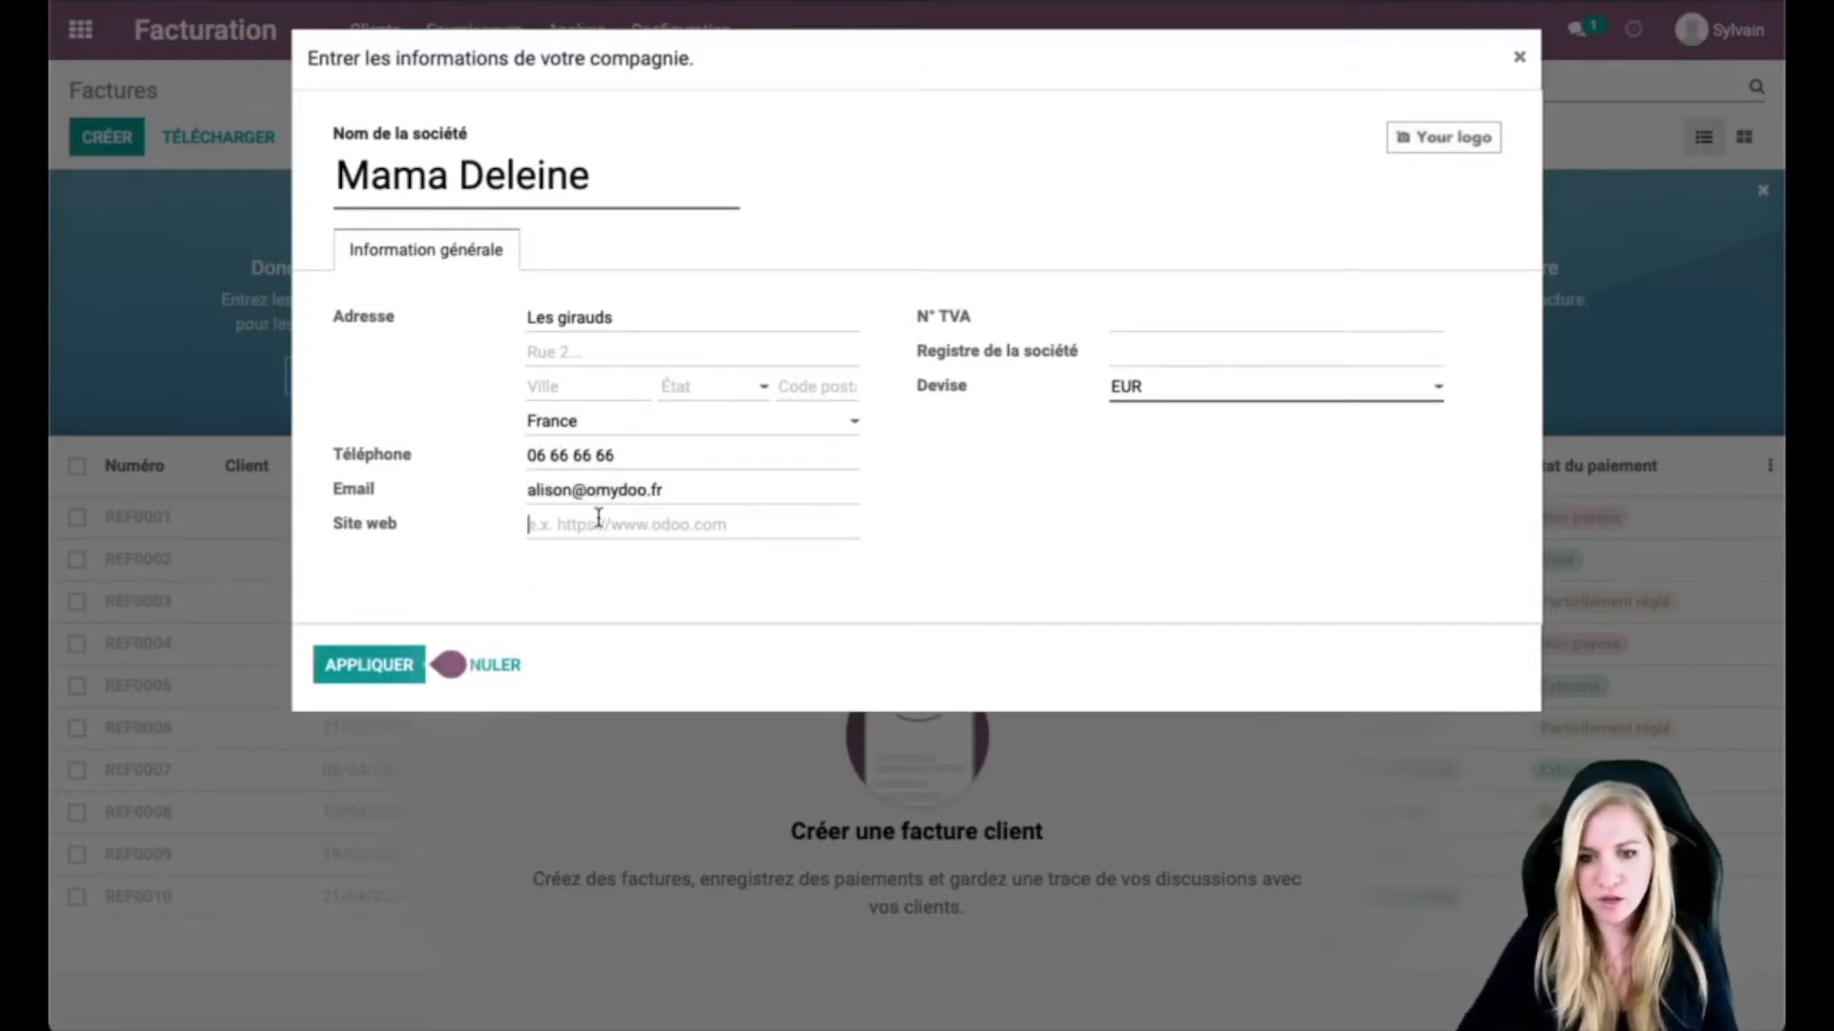
text(https)
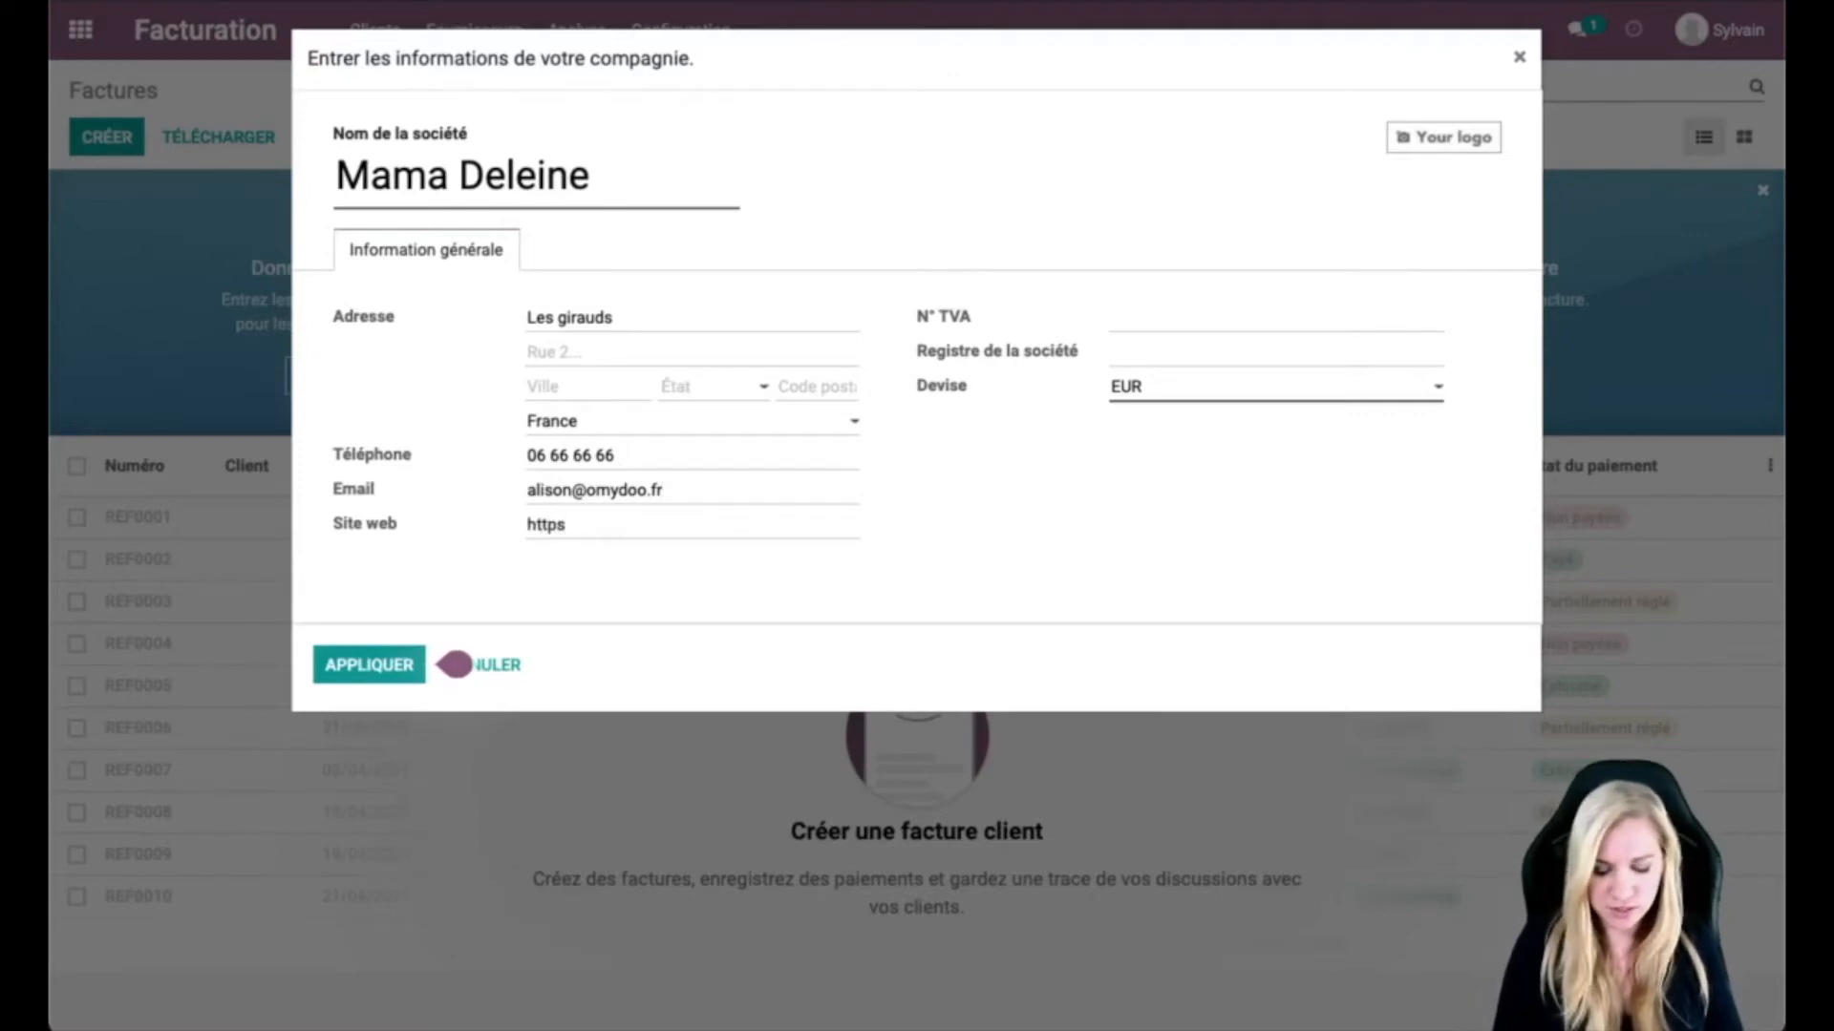
text(://)
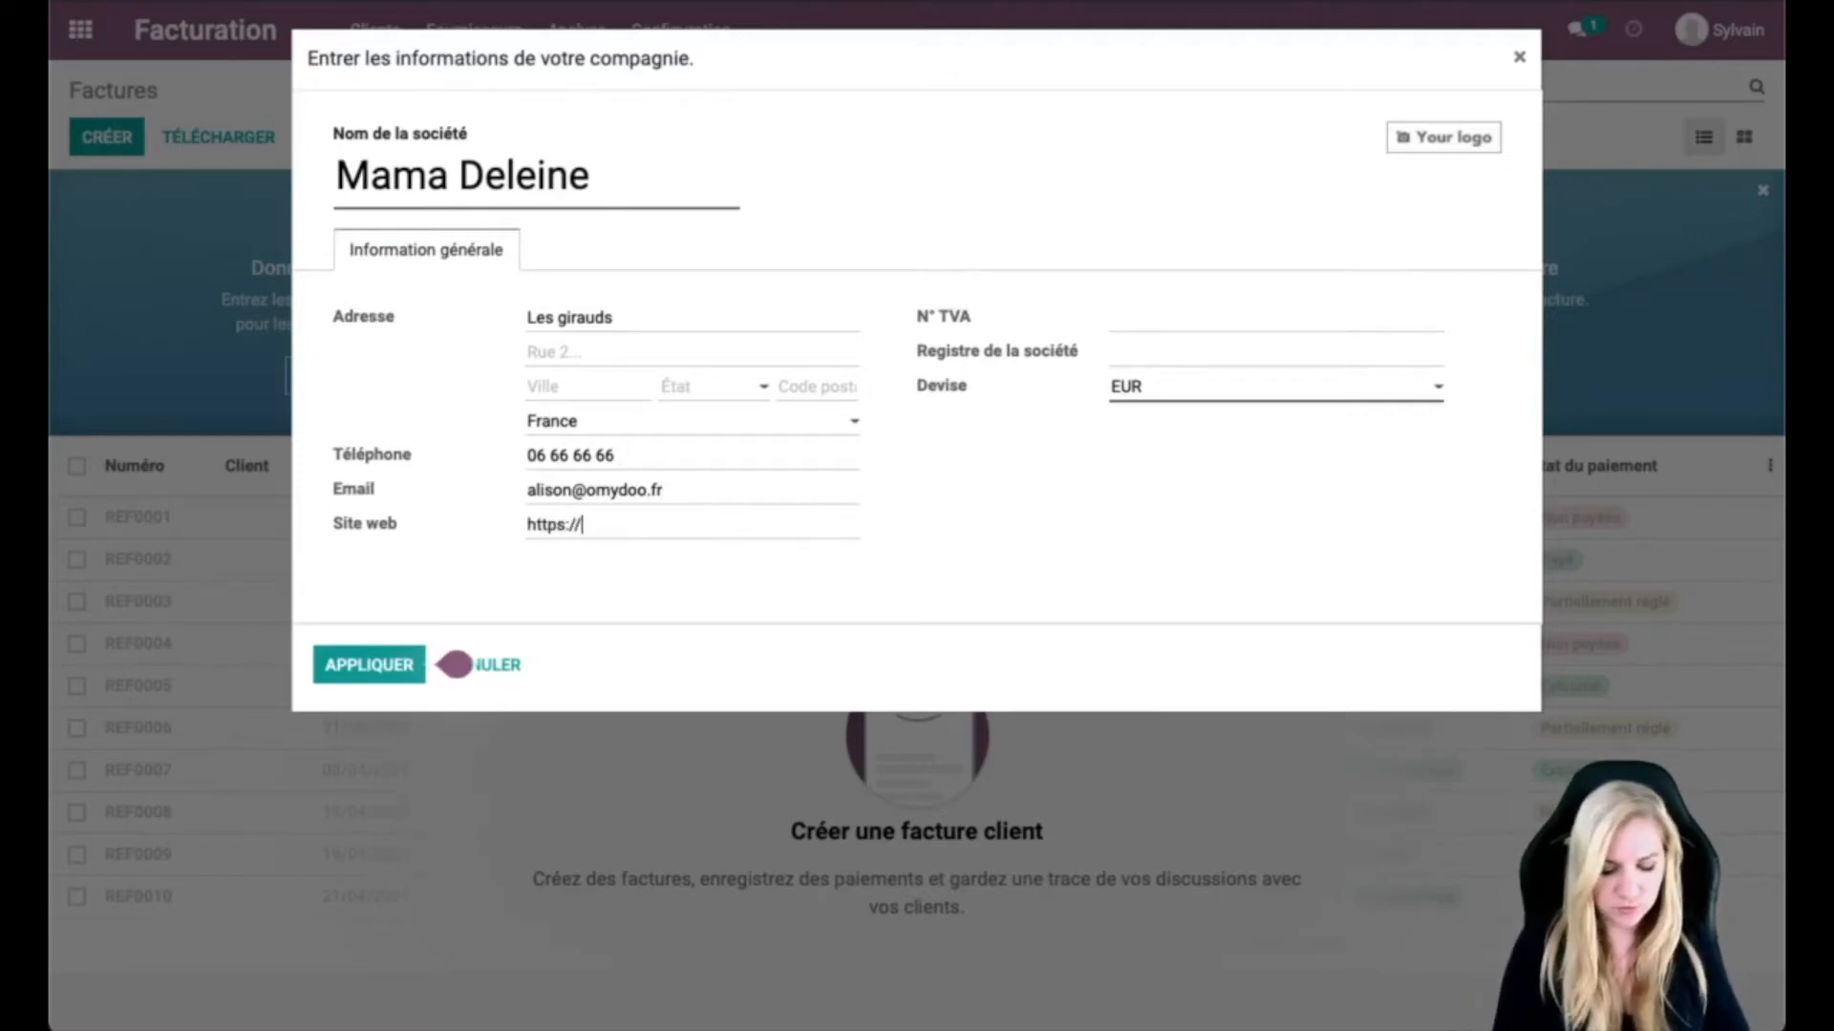
text(www.omydoo.)
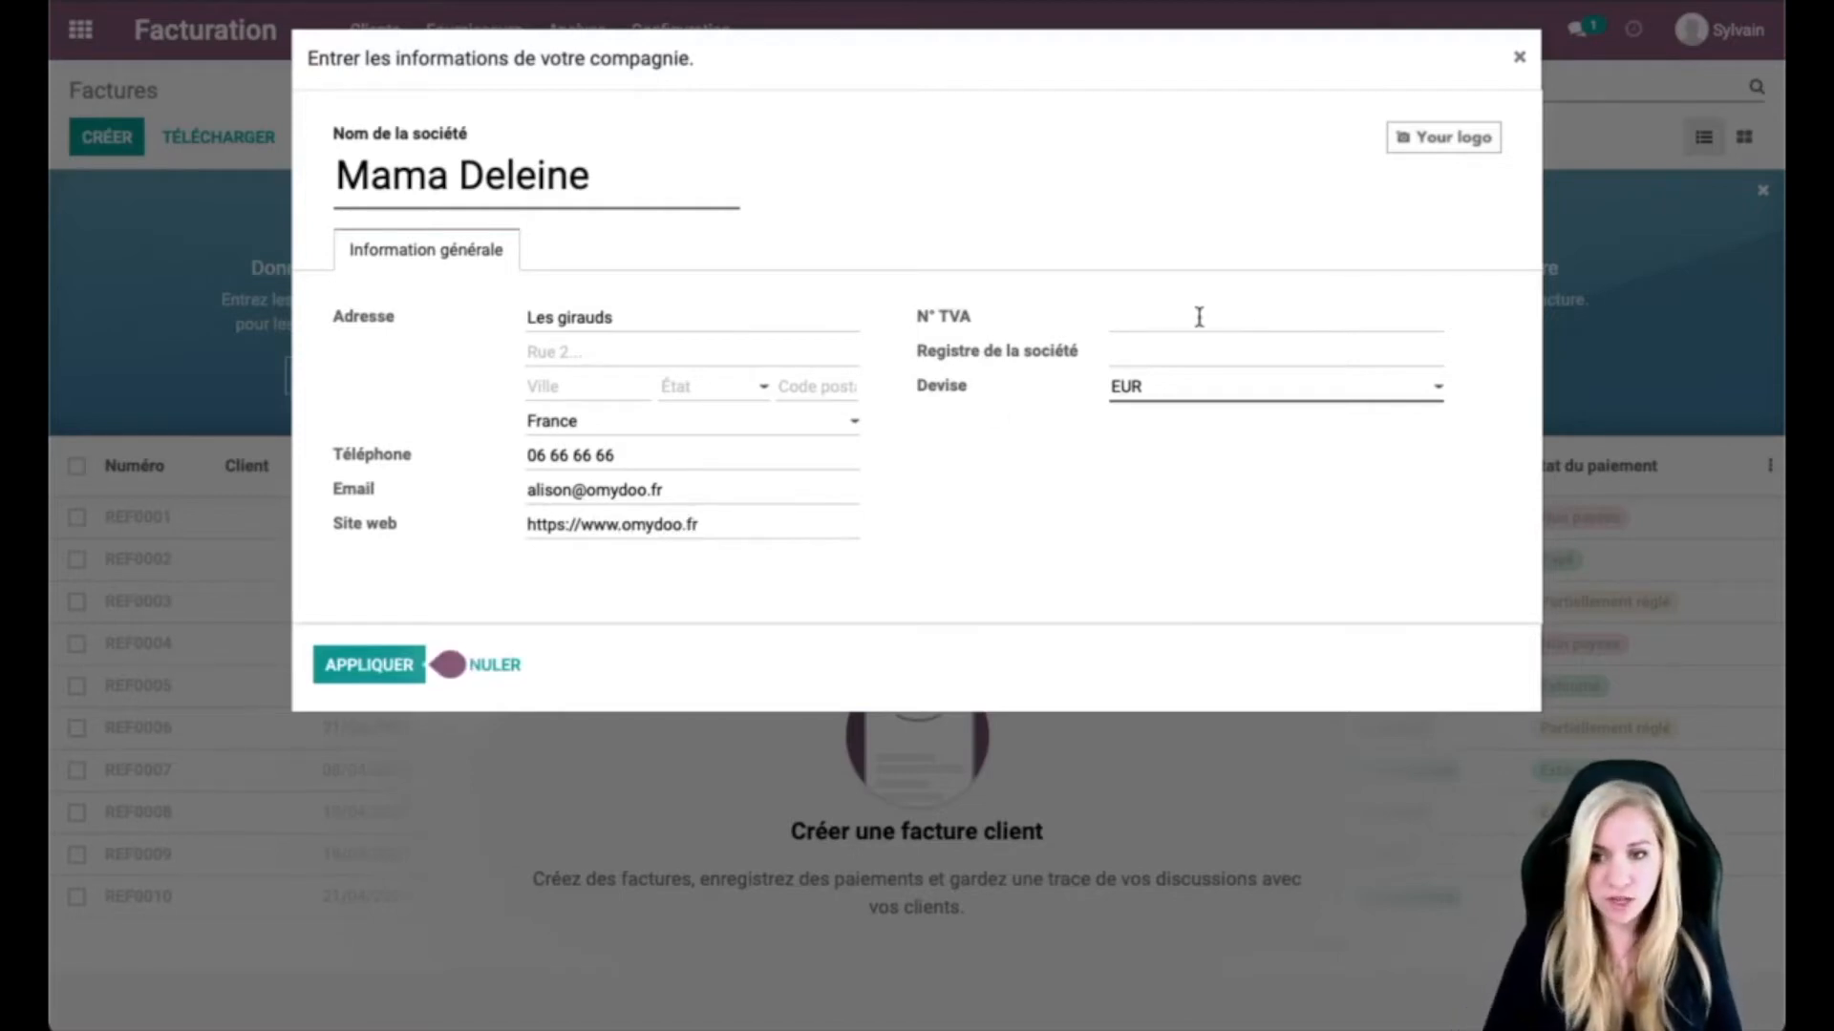
text(FR76....)
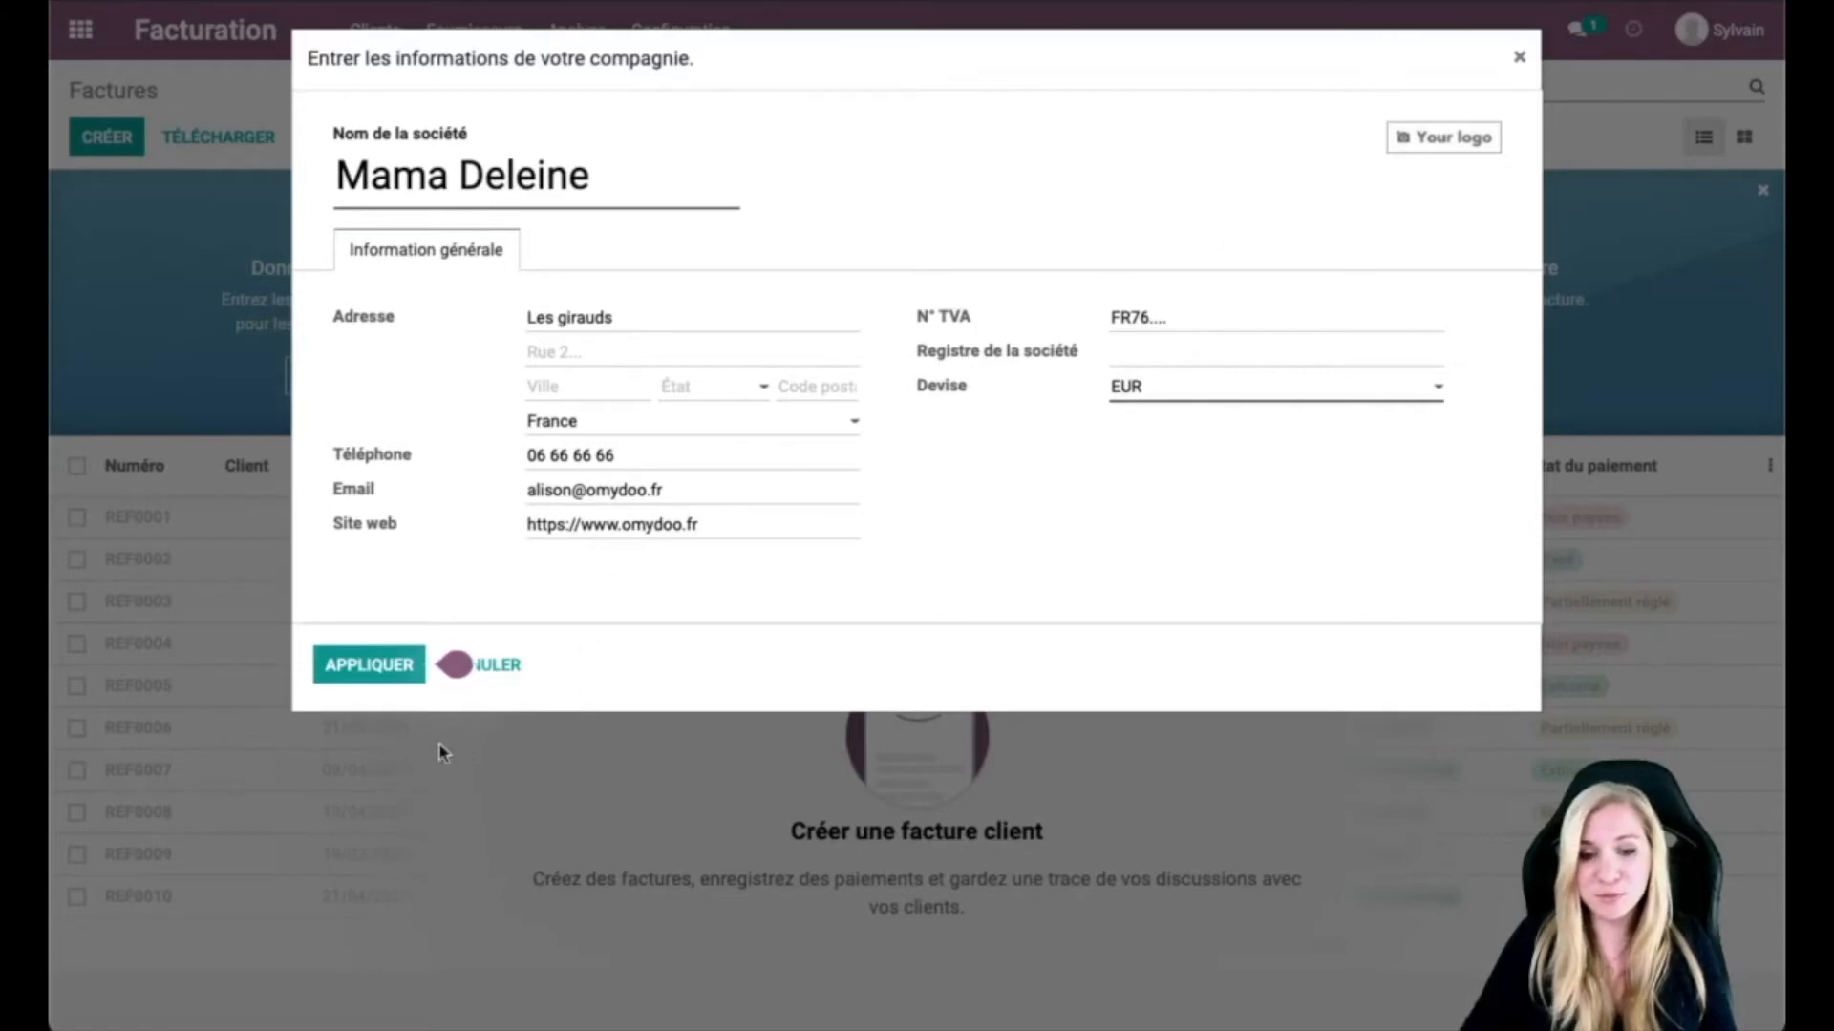
click(370, 669)
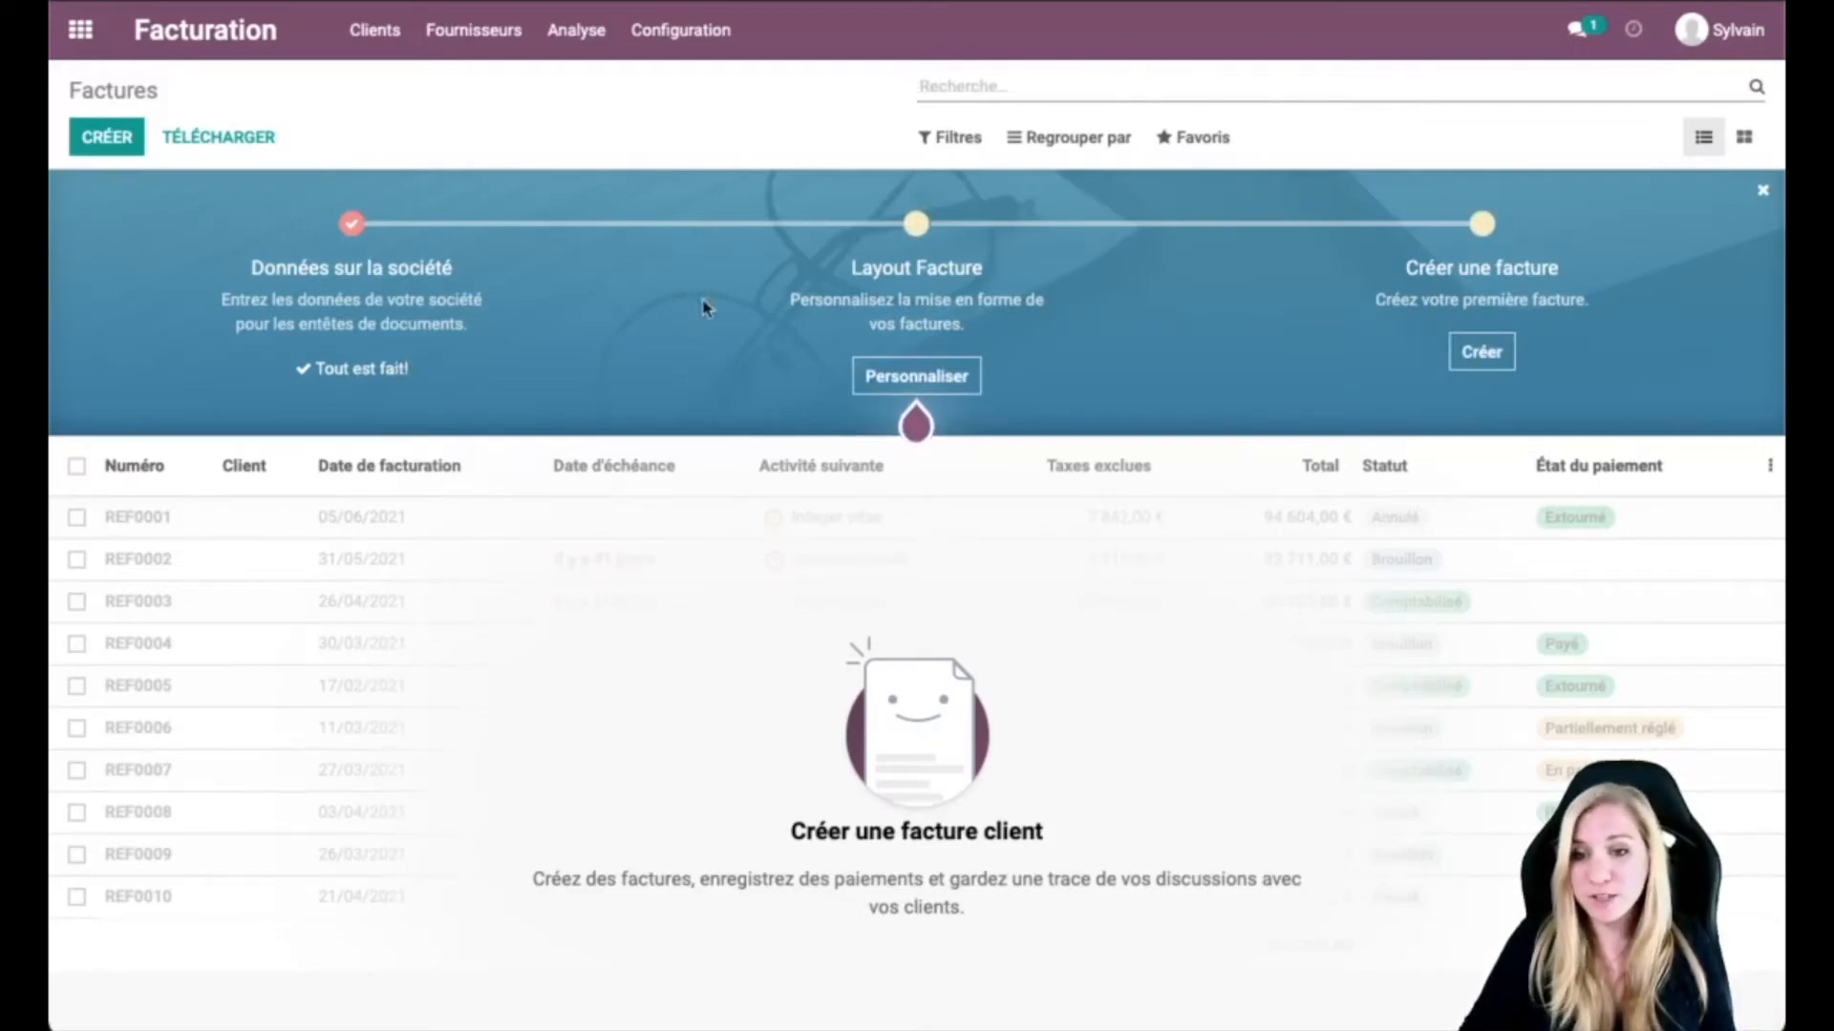
Step: In the invoice layout customisation, upload logo-société.png as the company logo
click(938, 397)
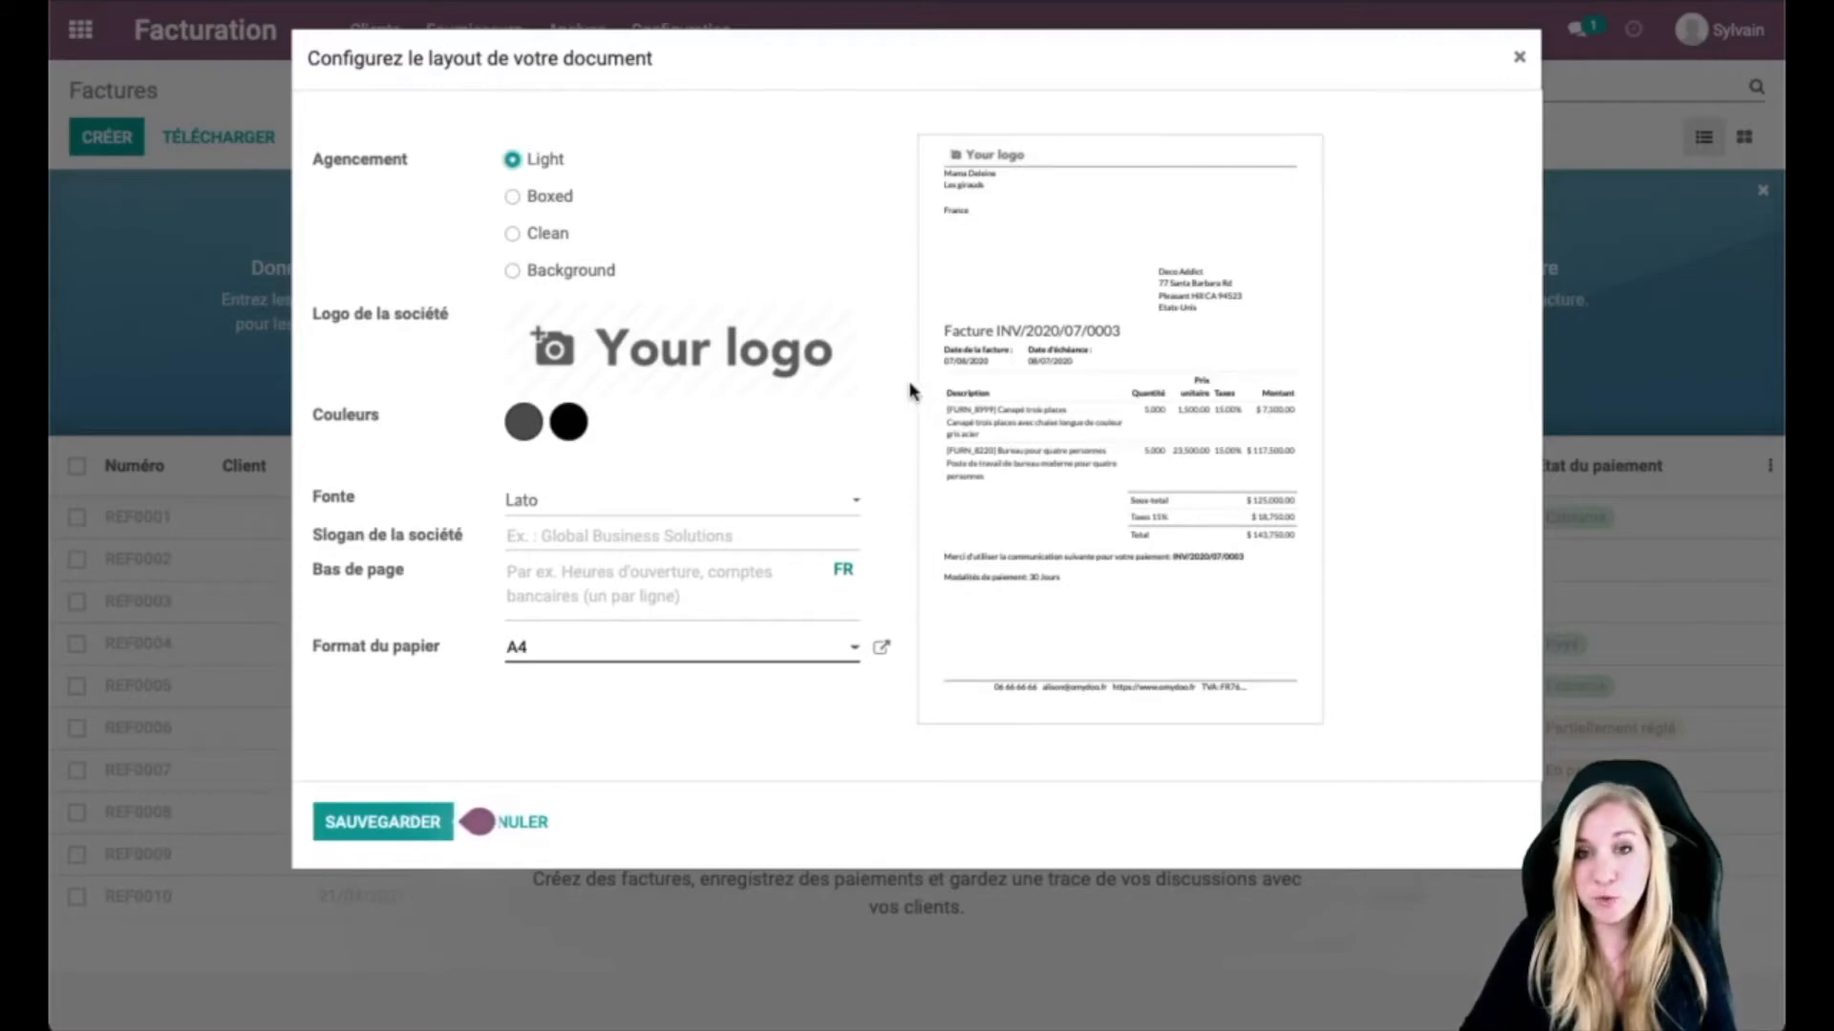
mouse_move(569, 395)
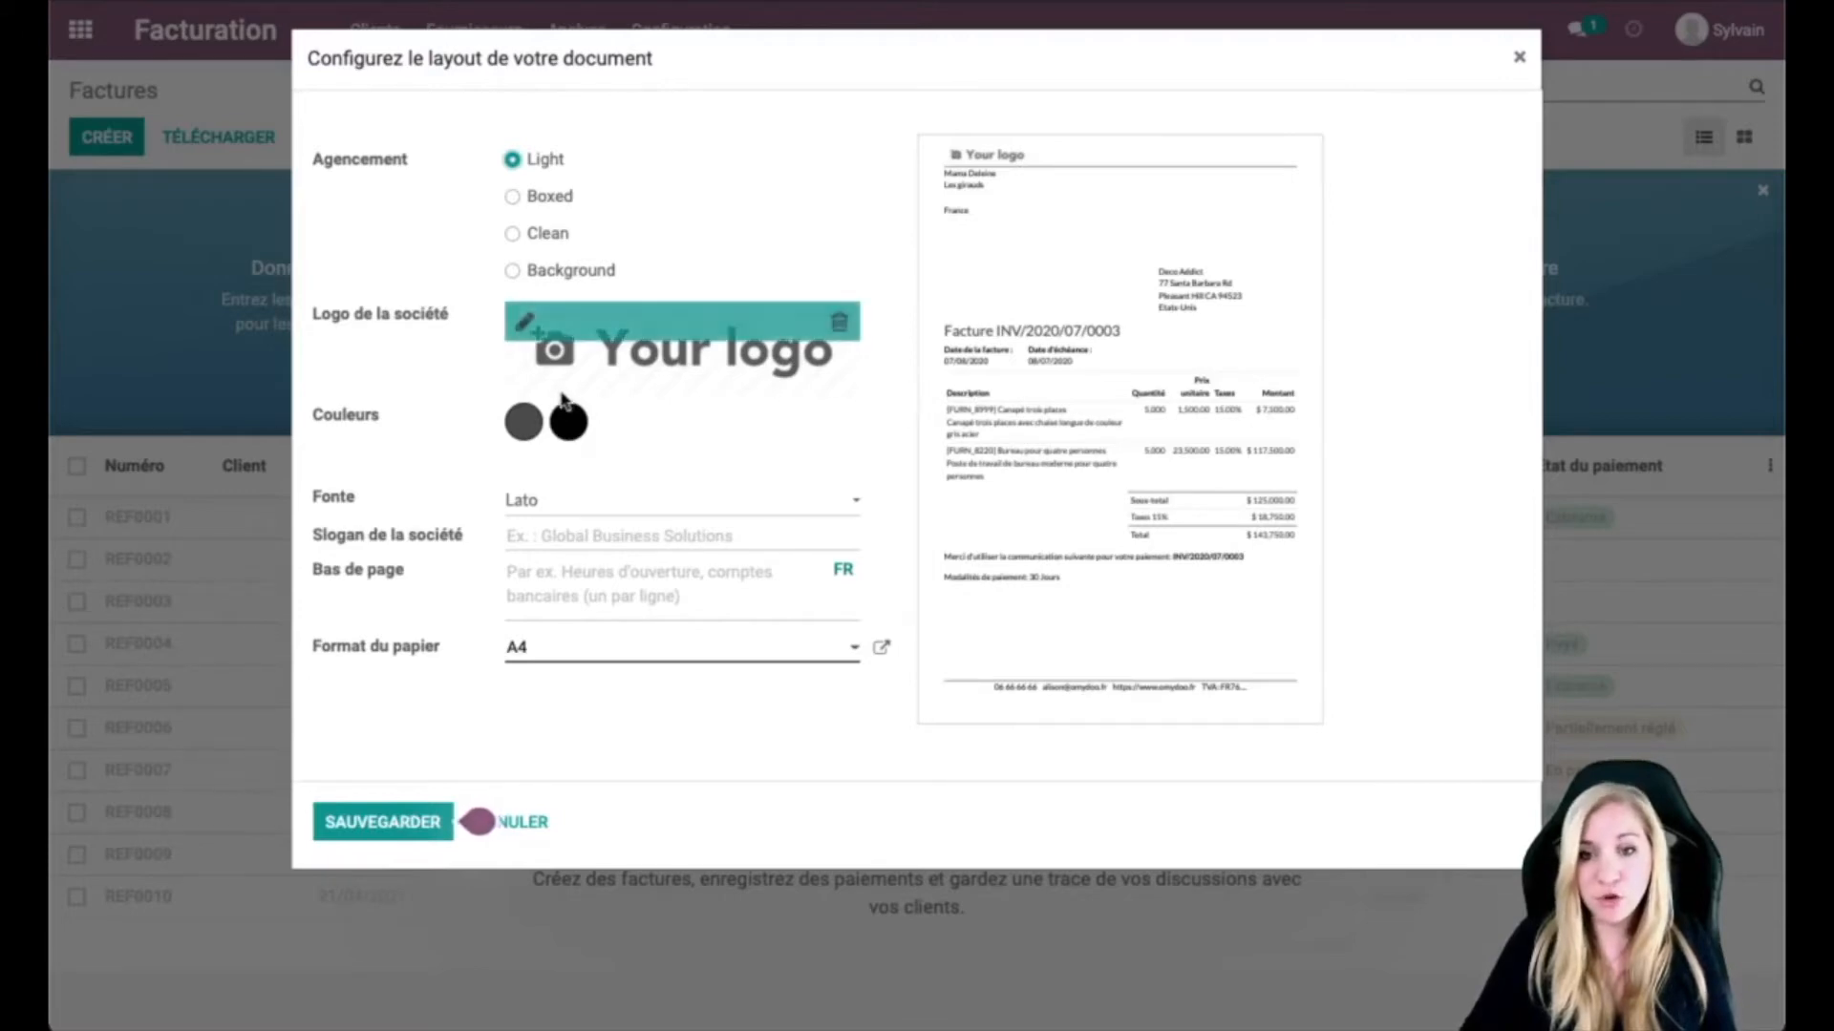
click(524, 322)
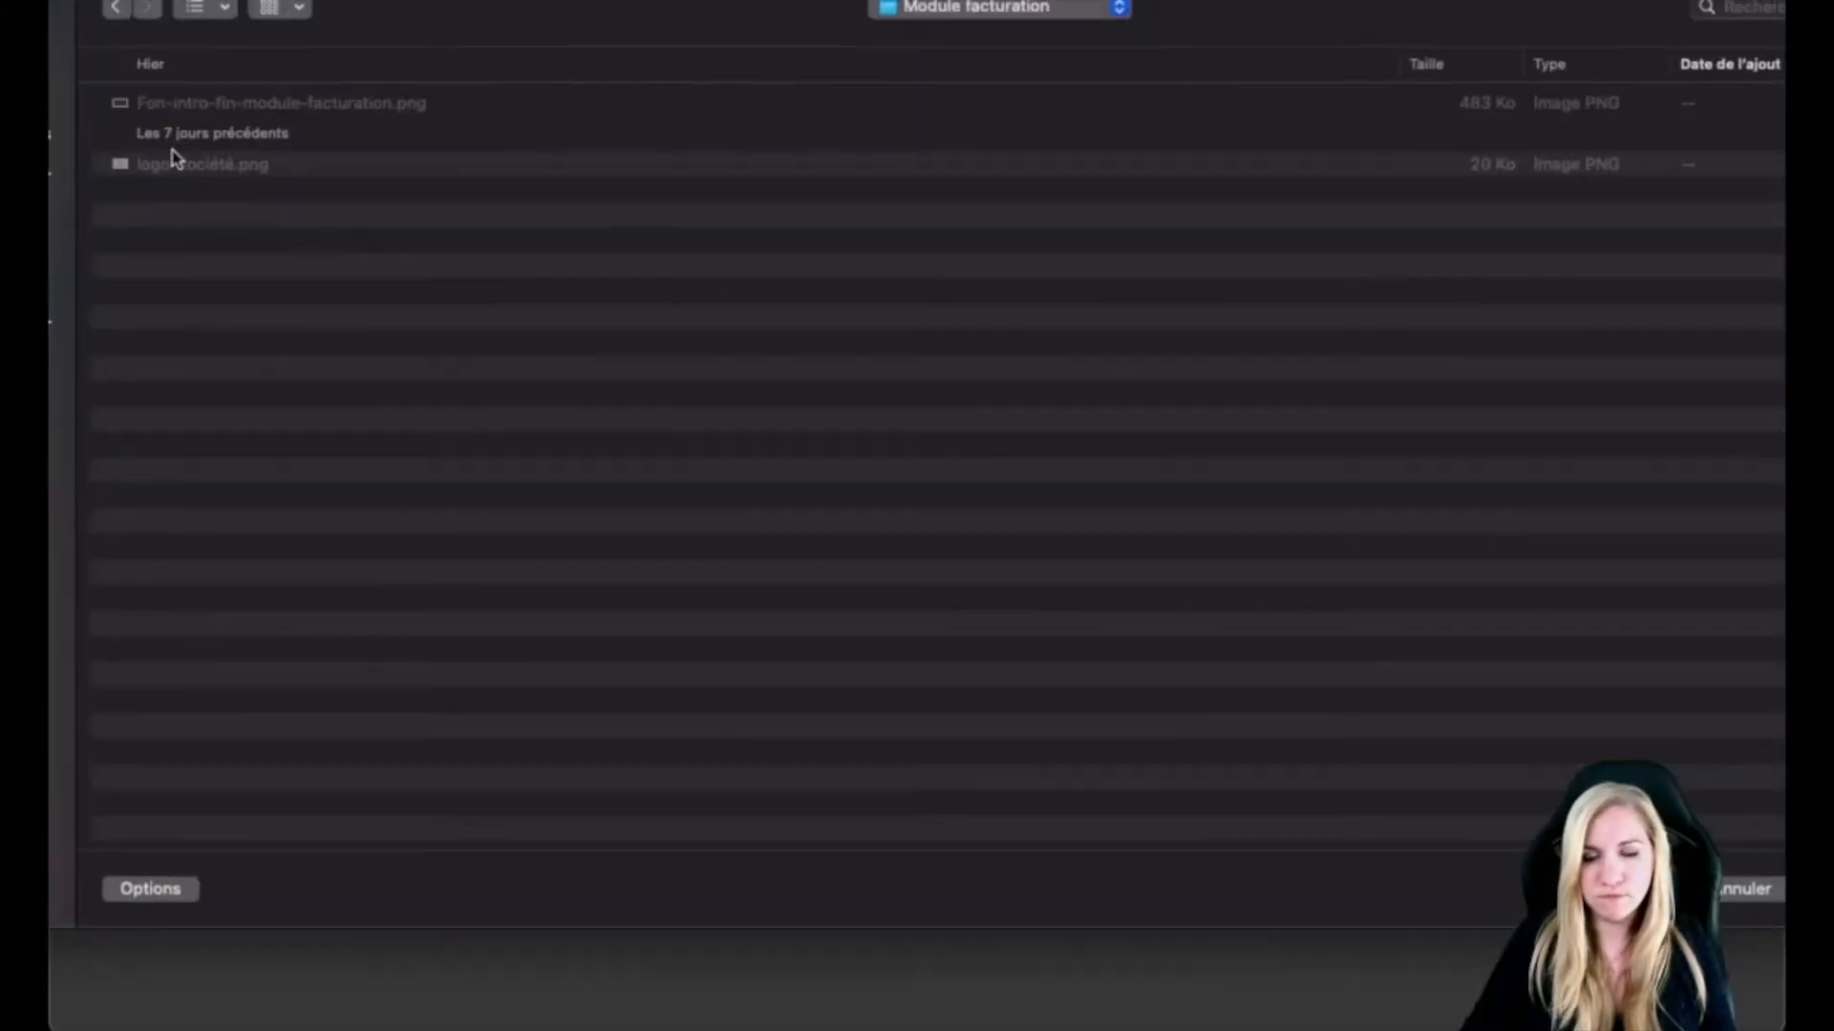
click(185, 168)
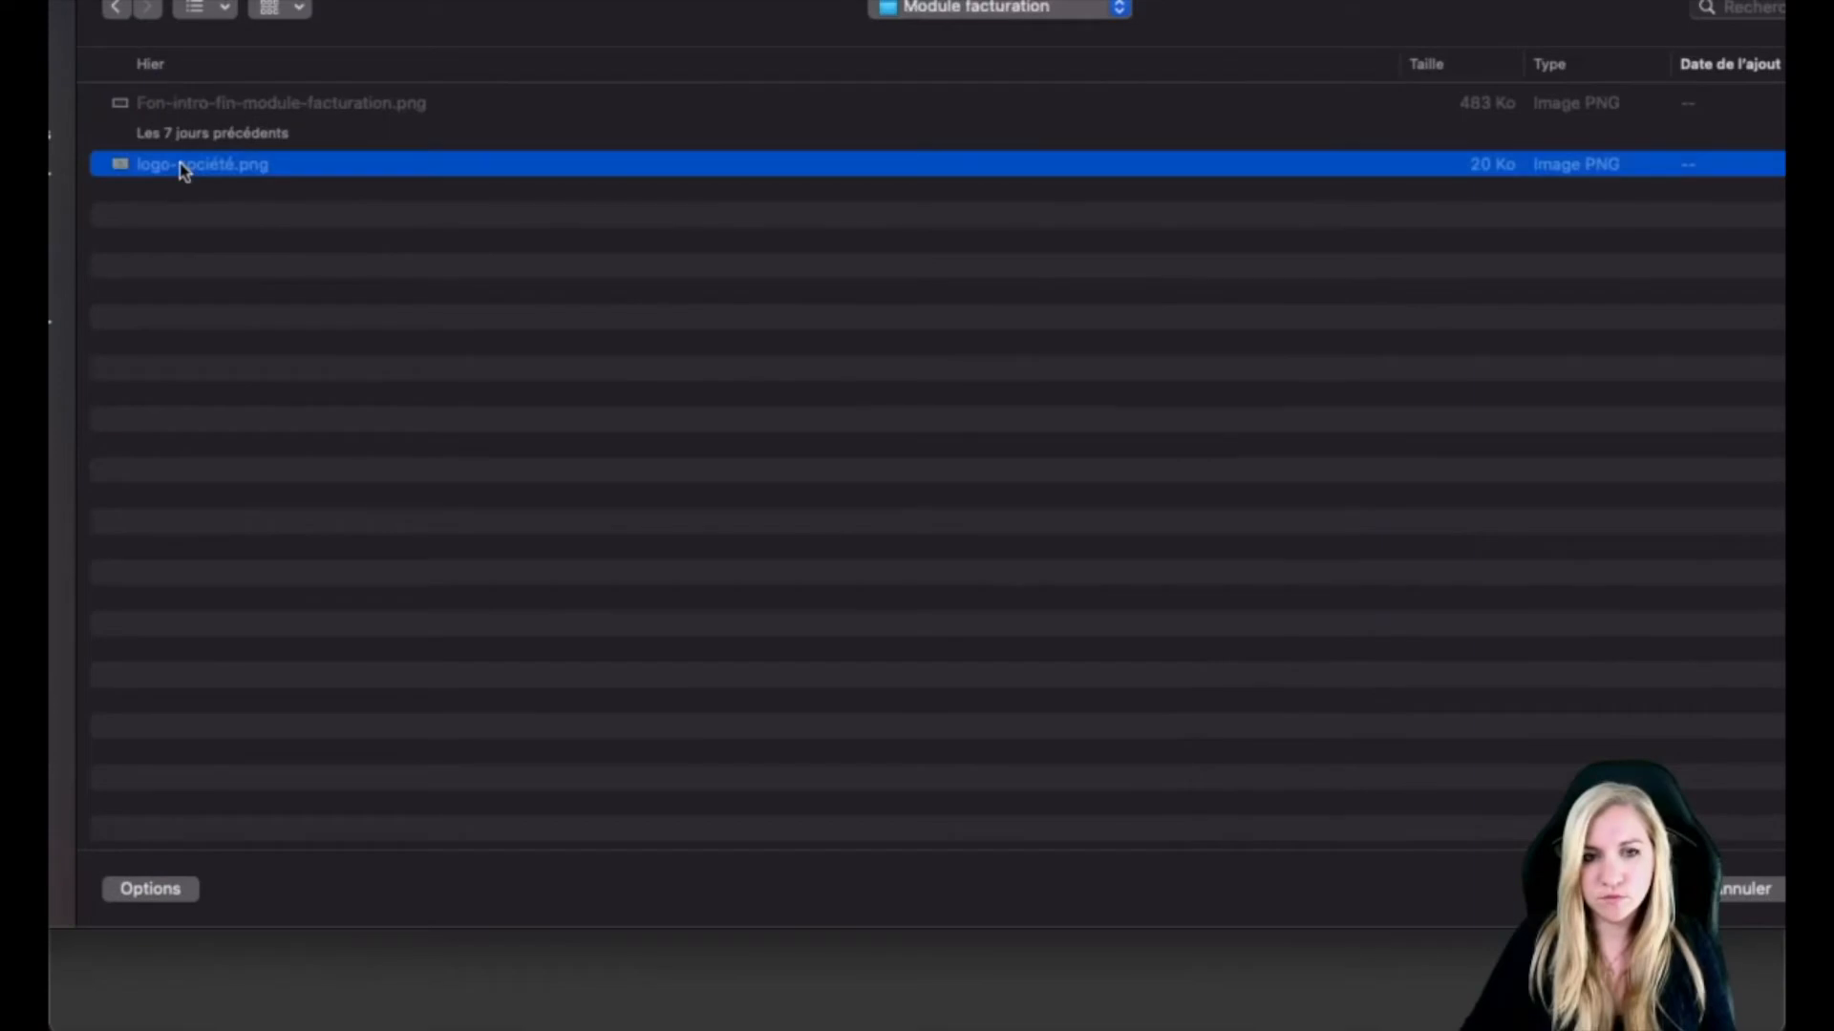
double_click(185, 169)
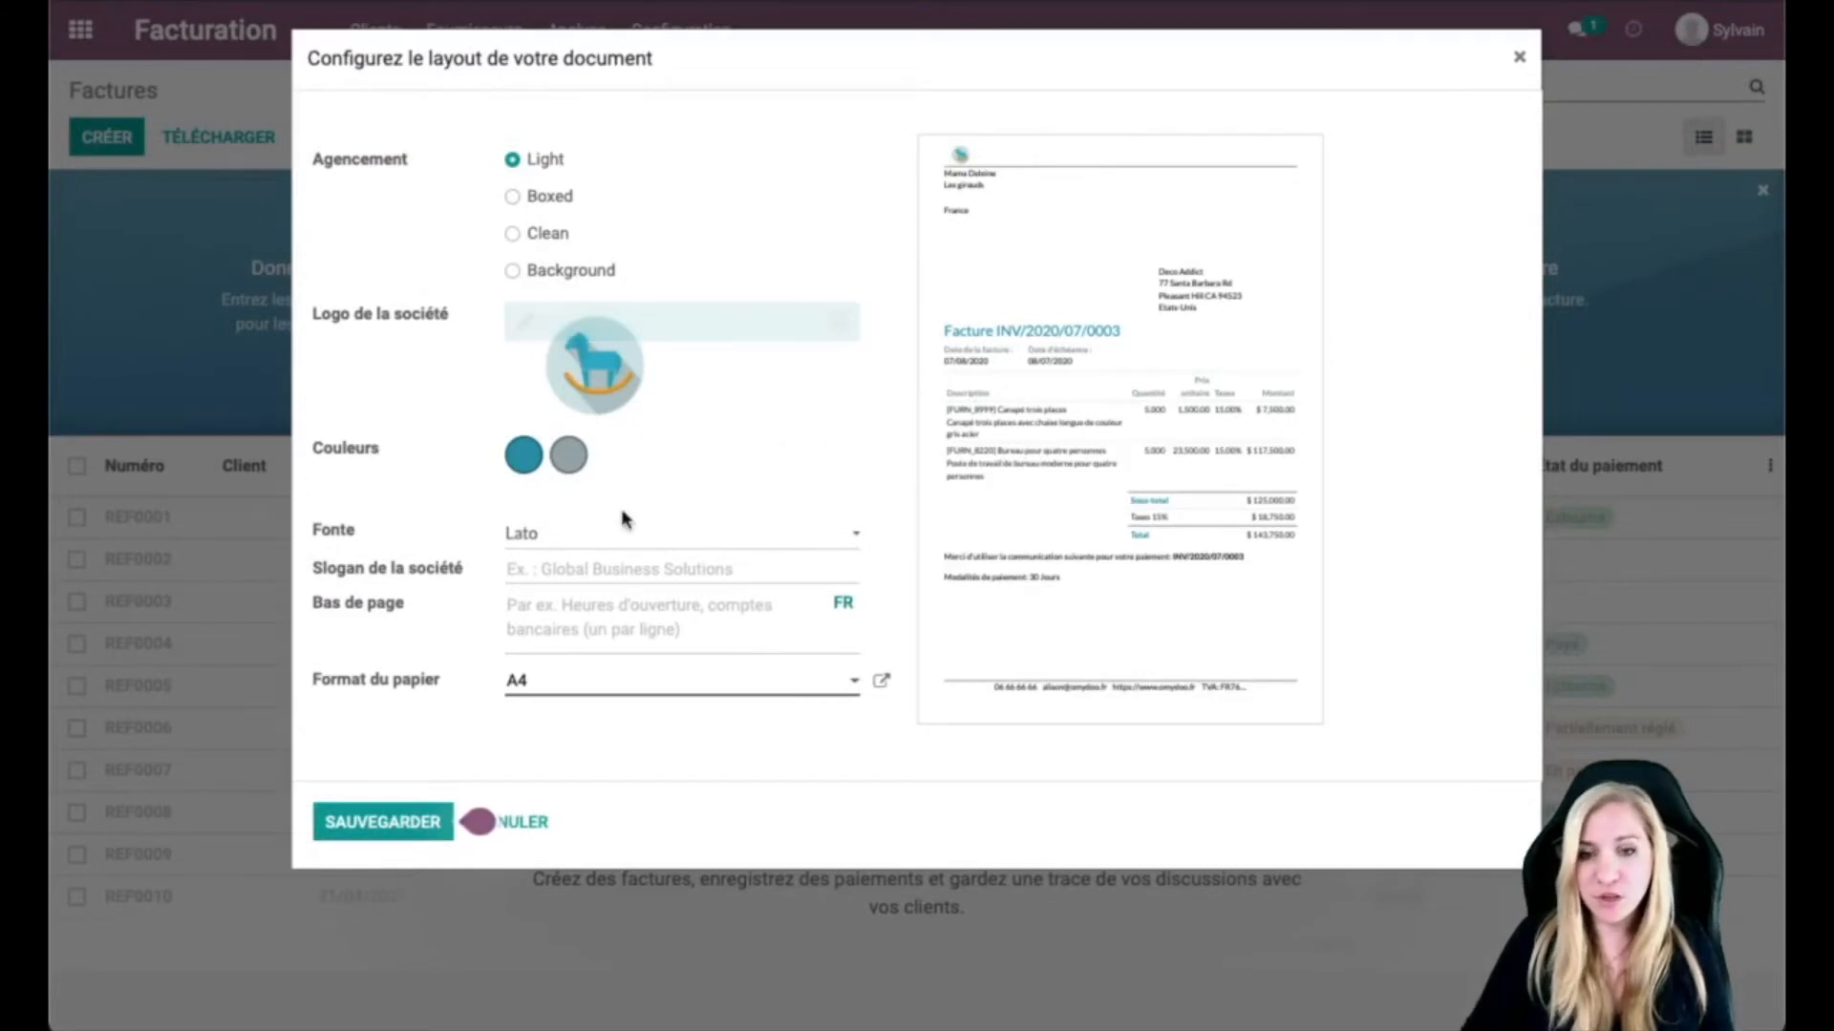
Step: Replace the grey secondary layout colour with golden orange (RGB 229 170 46)
mouse_move(635, 392)
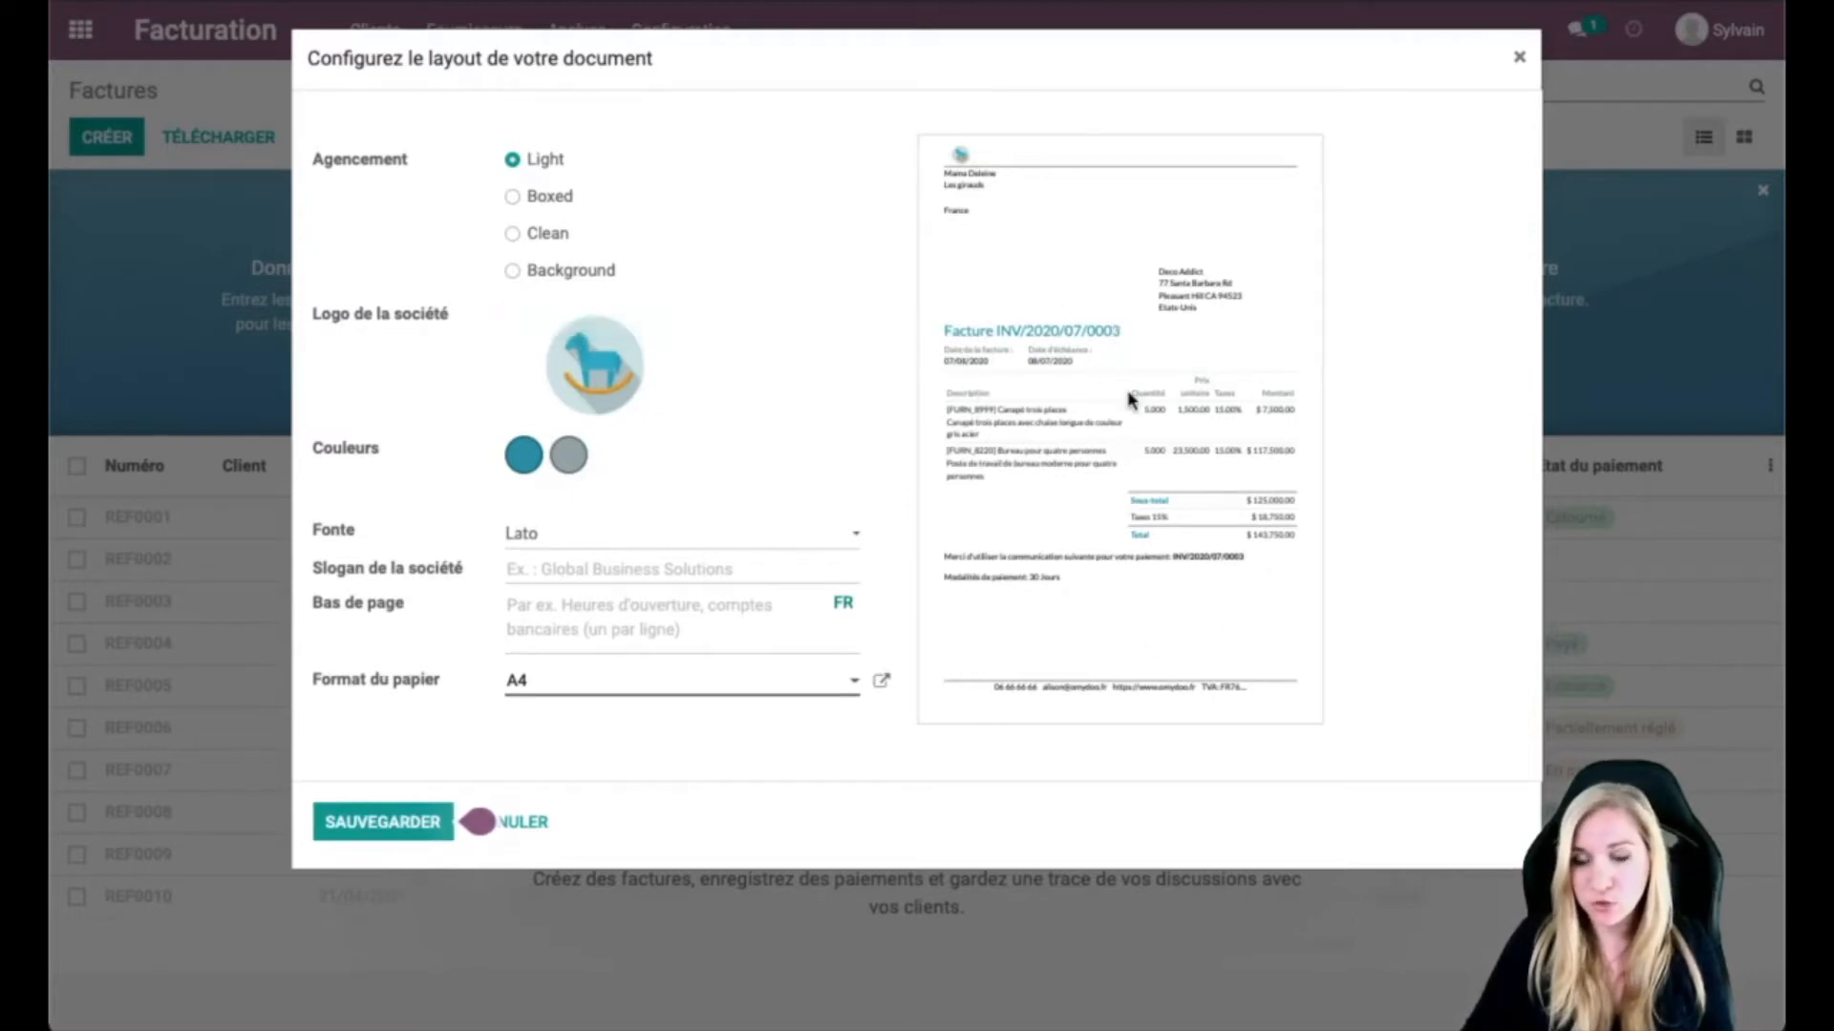
click(568, 456)
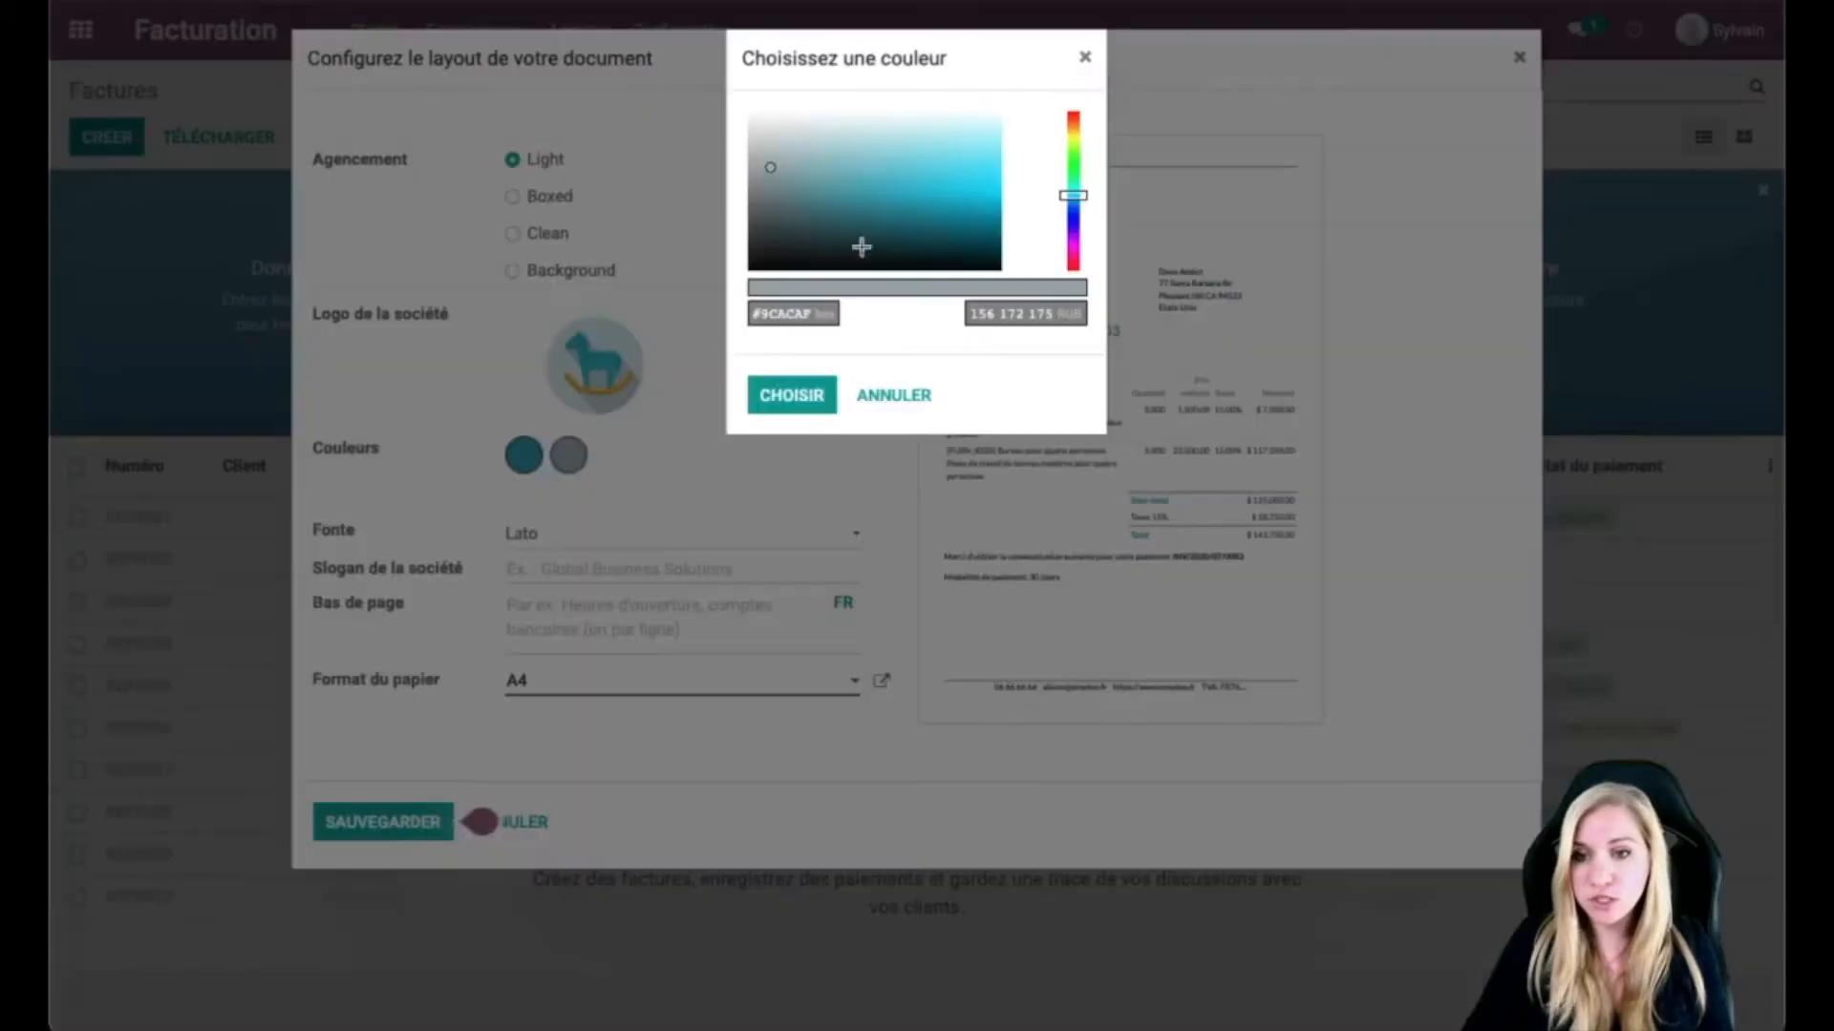
click(1074, 134)
drag(1072, 139, 1073, 141)
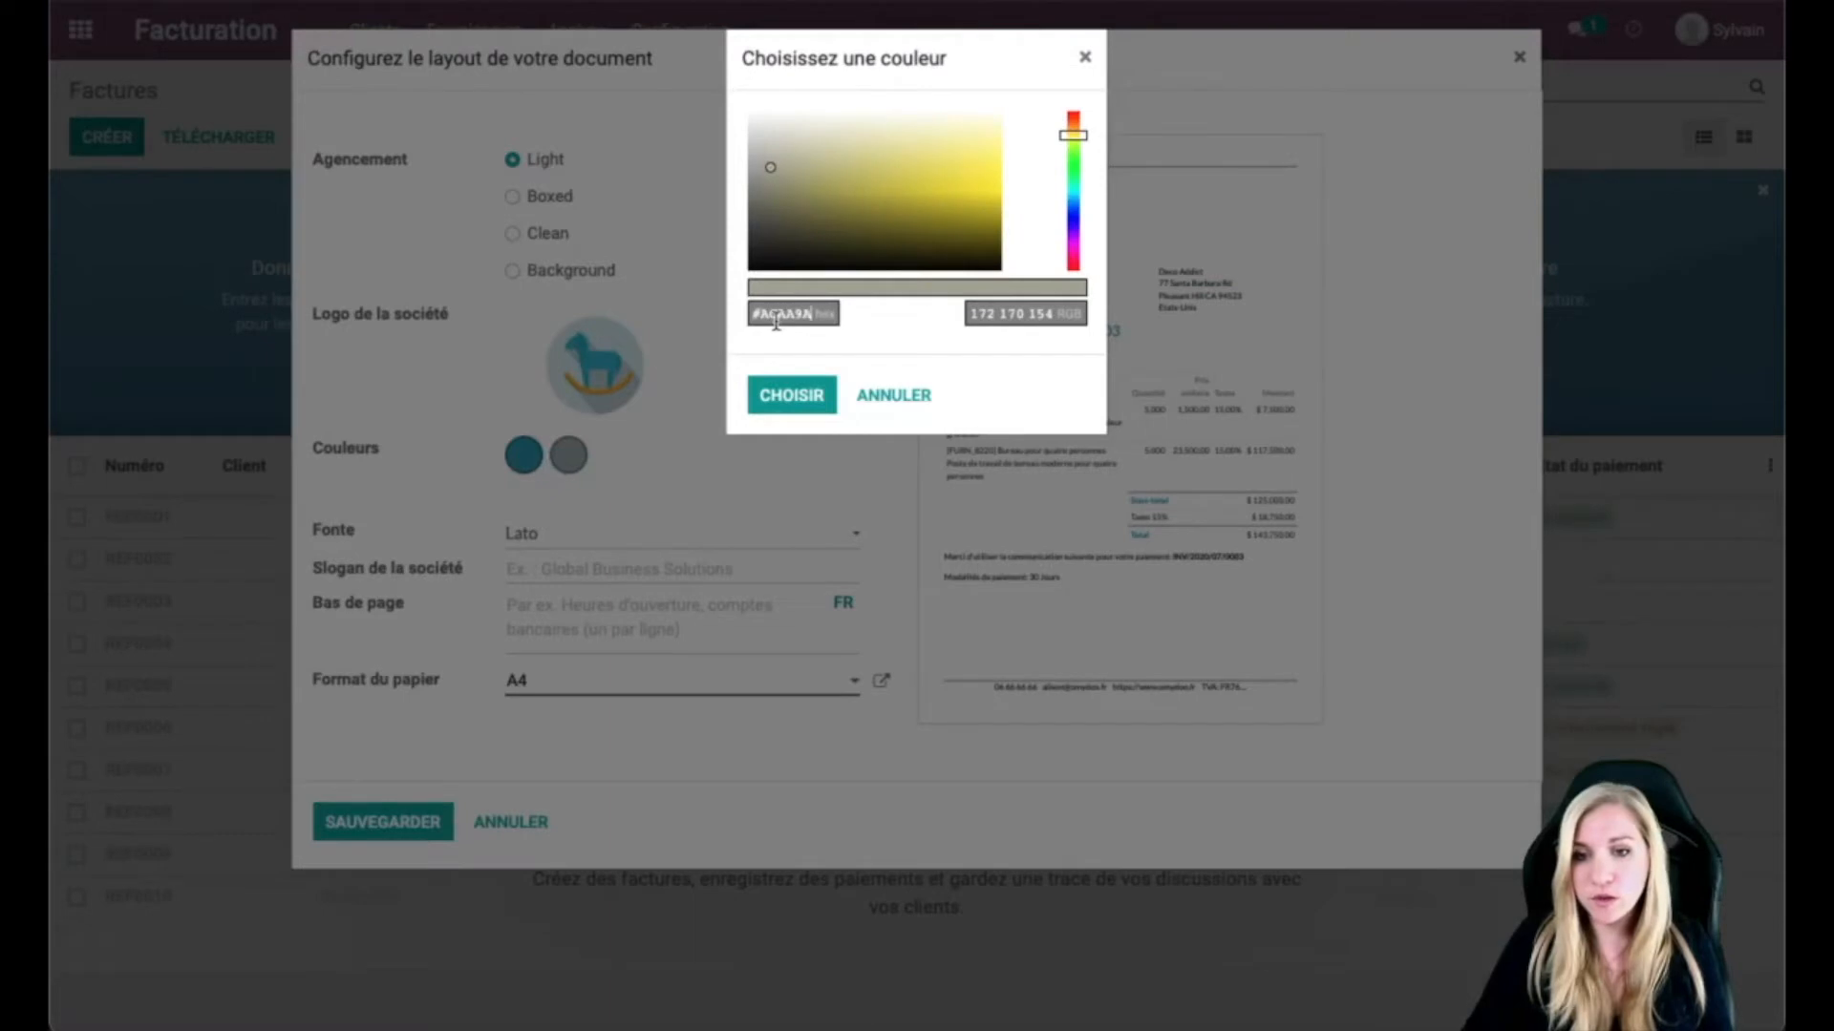
mouse_move(759, 156)
mouse_down()
mouse_move(901, 143)
mouse_move(779, 197)
mouse_move(762, 153)
mouse_move(783, 151)
mouse_up()
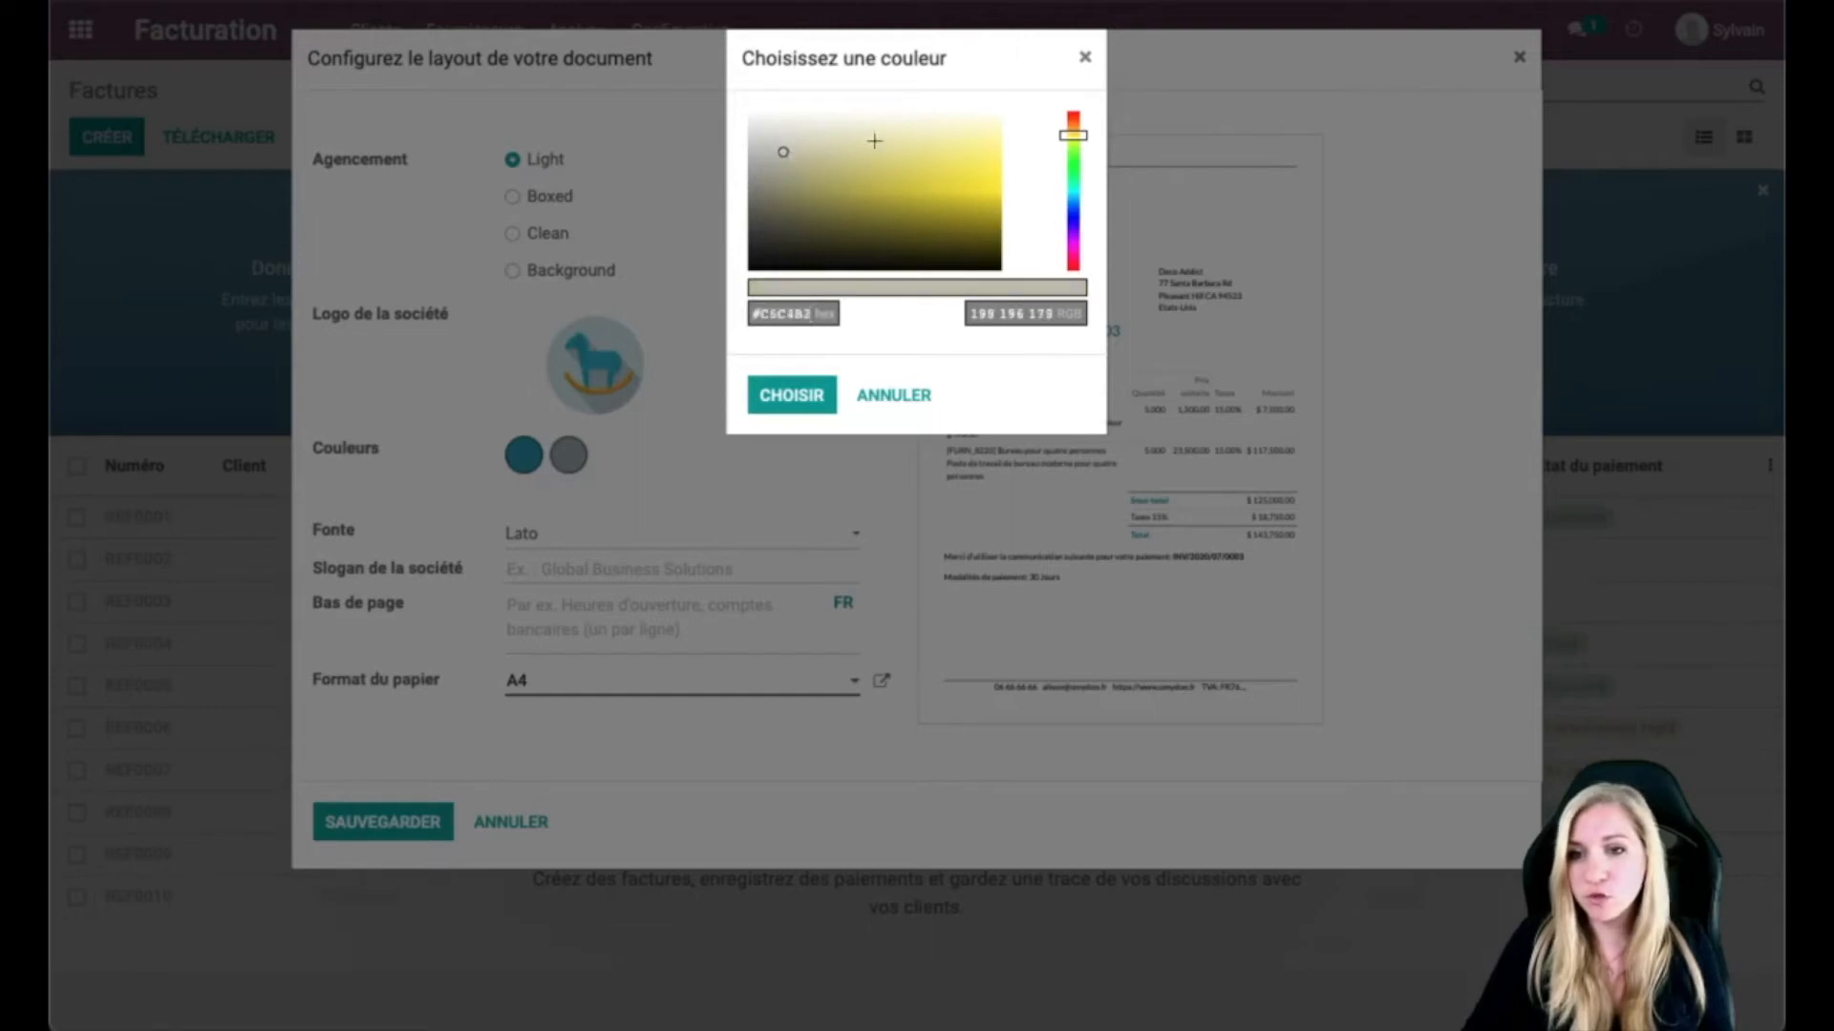
drag(1073, 137, 1073, 129)
mouse_move(841, 190)
mouse_down()
mouse_move(917, 158)
mouse_move(930, 181)
mouse_up()
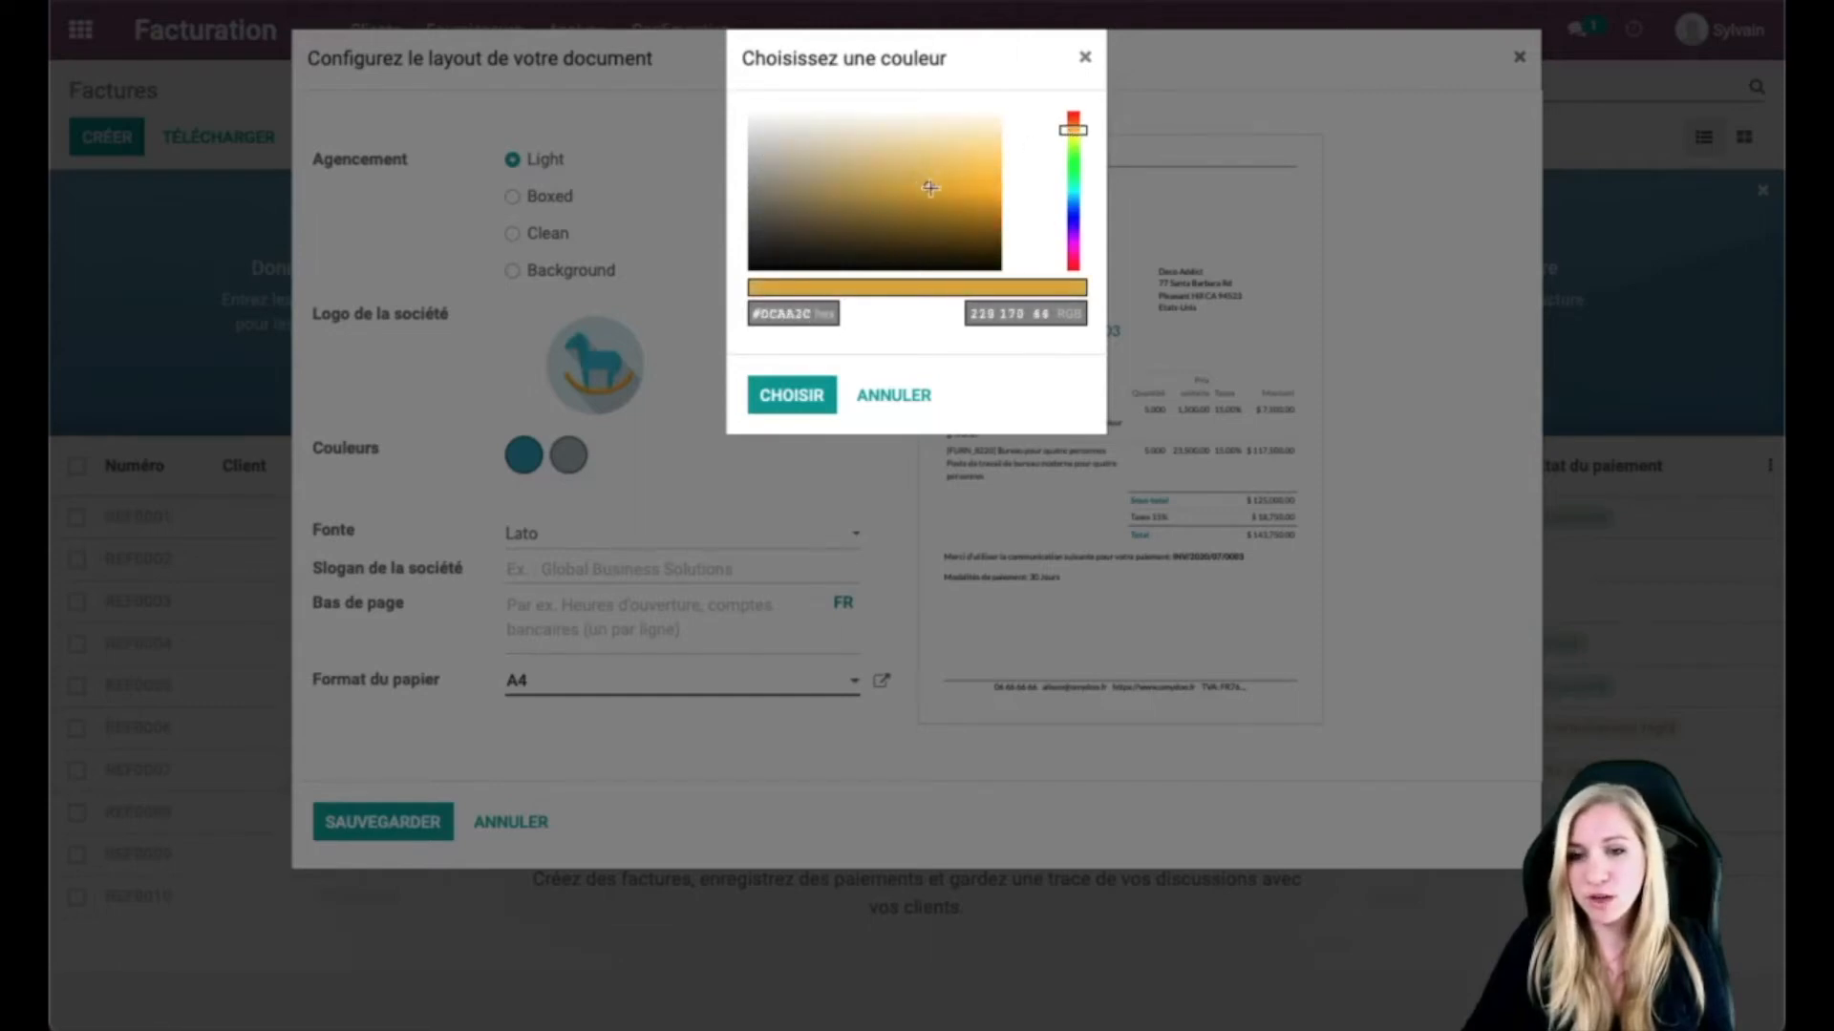
click(792, 406)
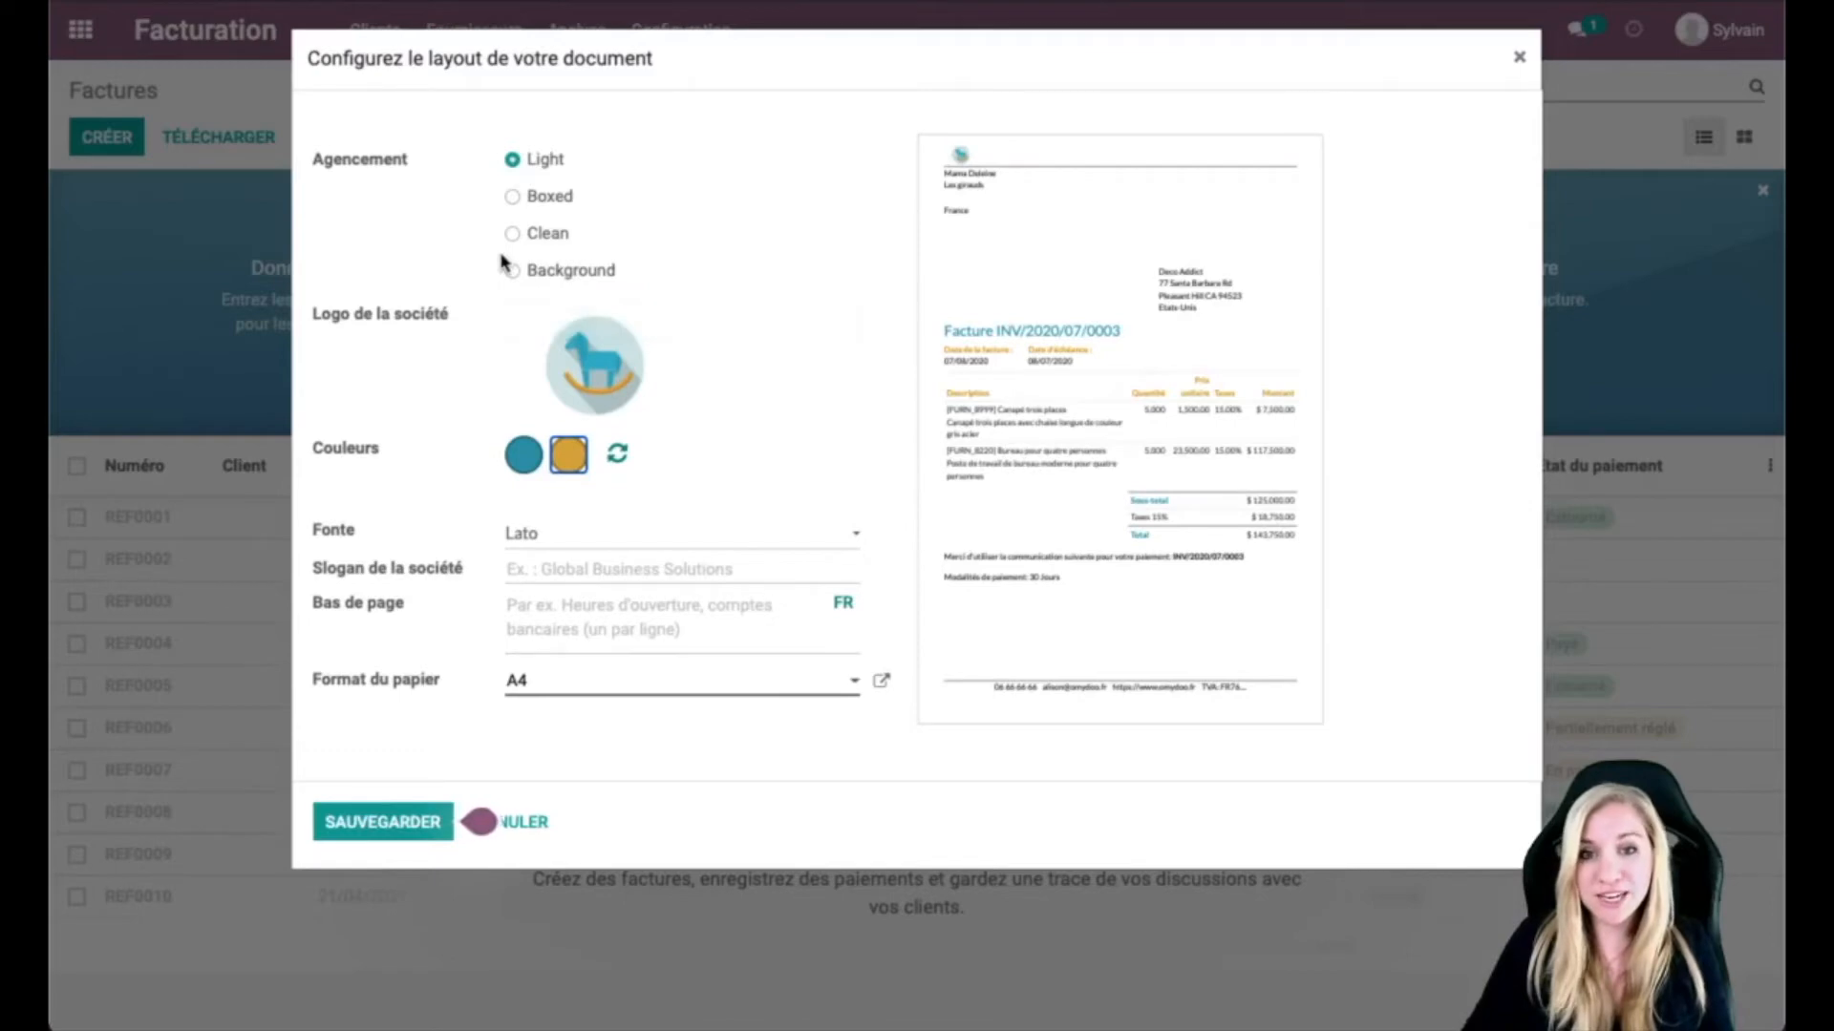
Step: Choose the Background invoice layout with the Montserrat font
click(511, 198)
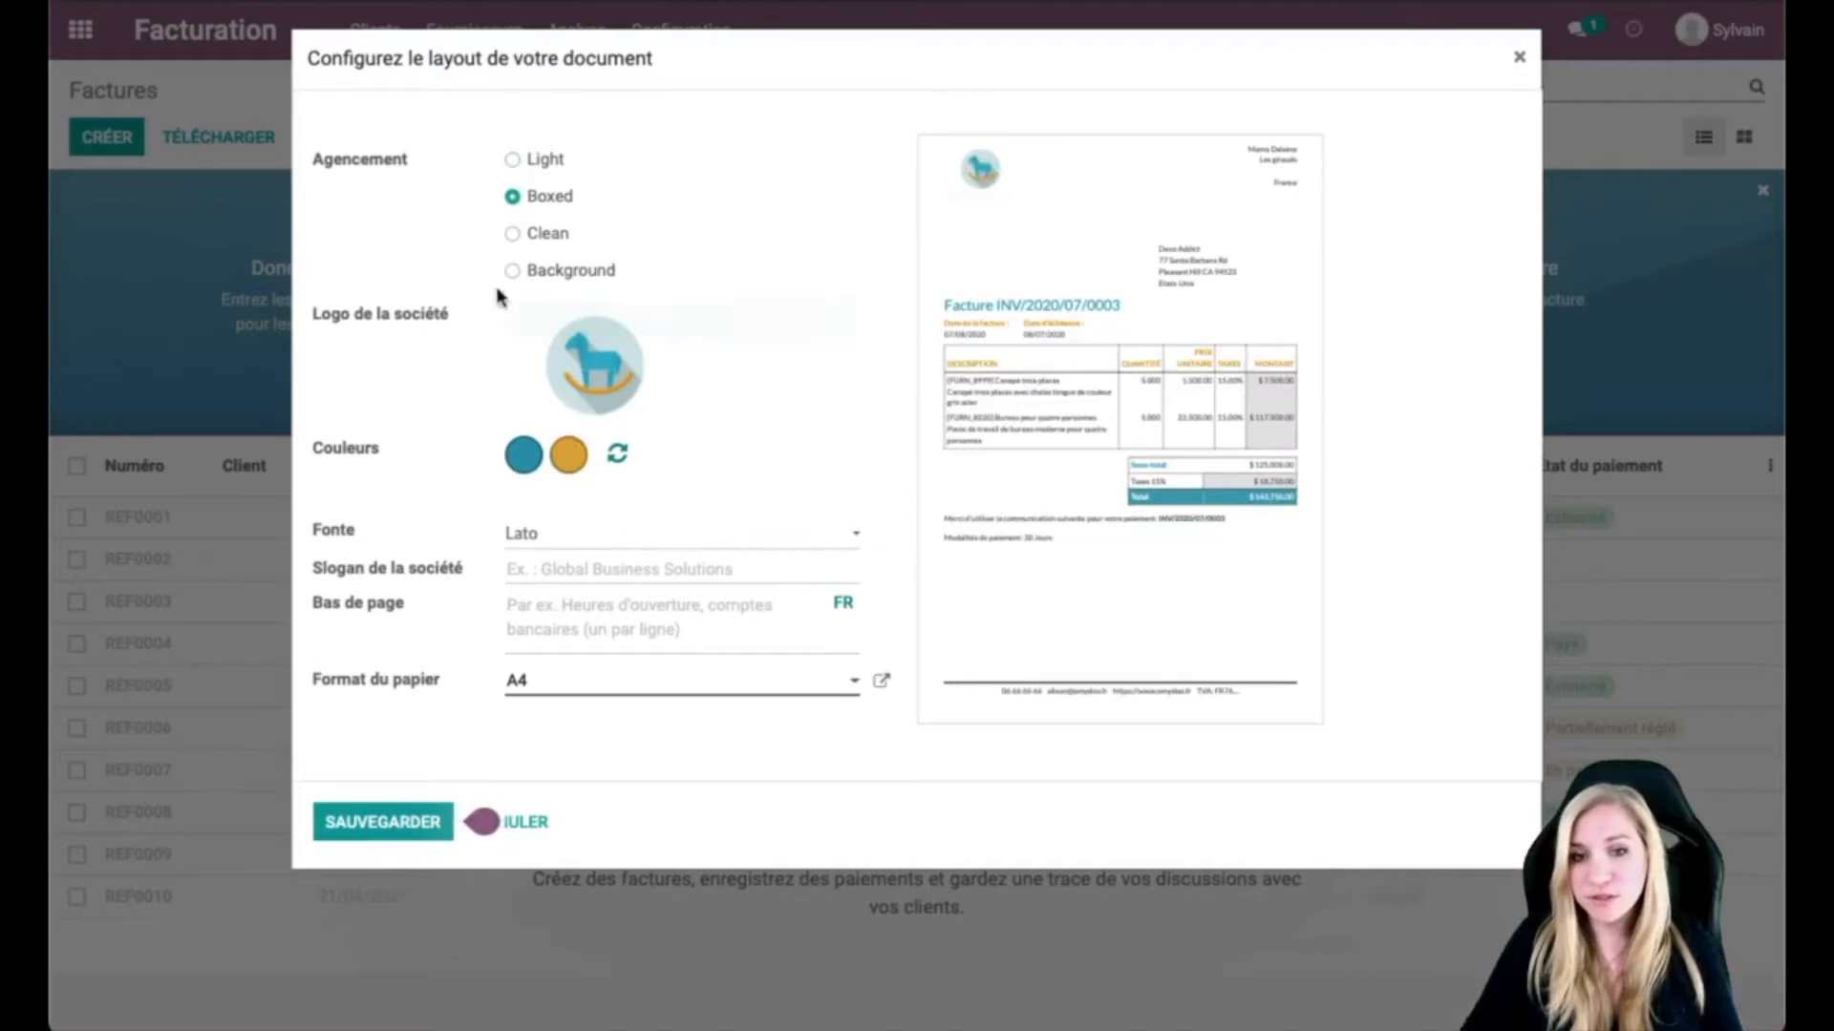
click(512, 234)
click(512, 271)
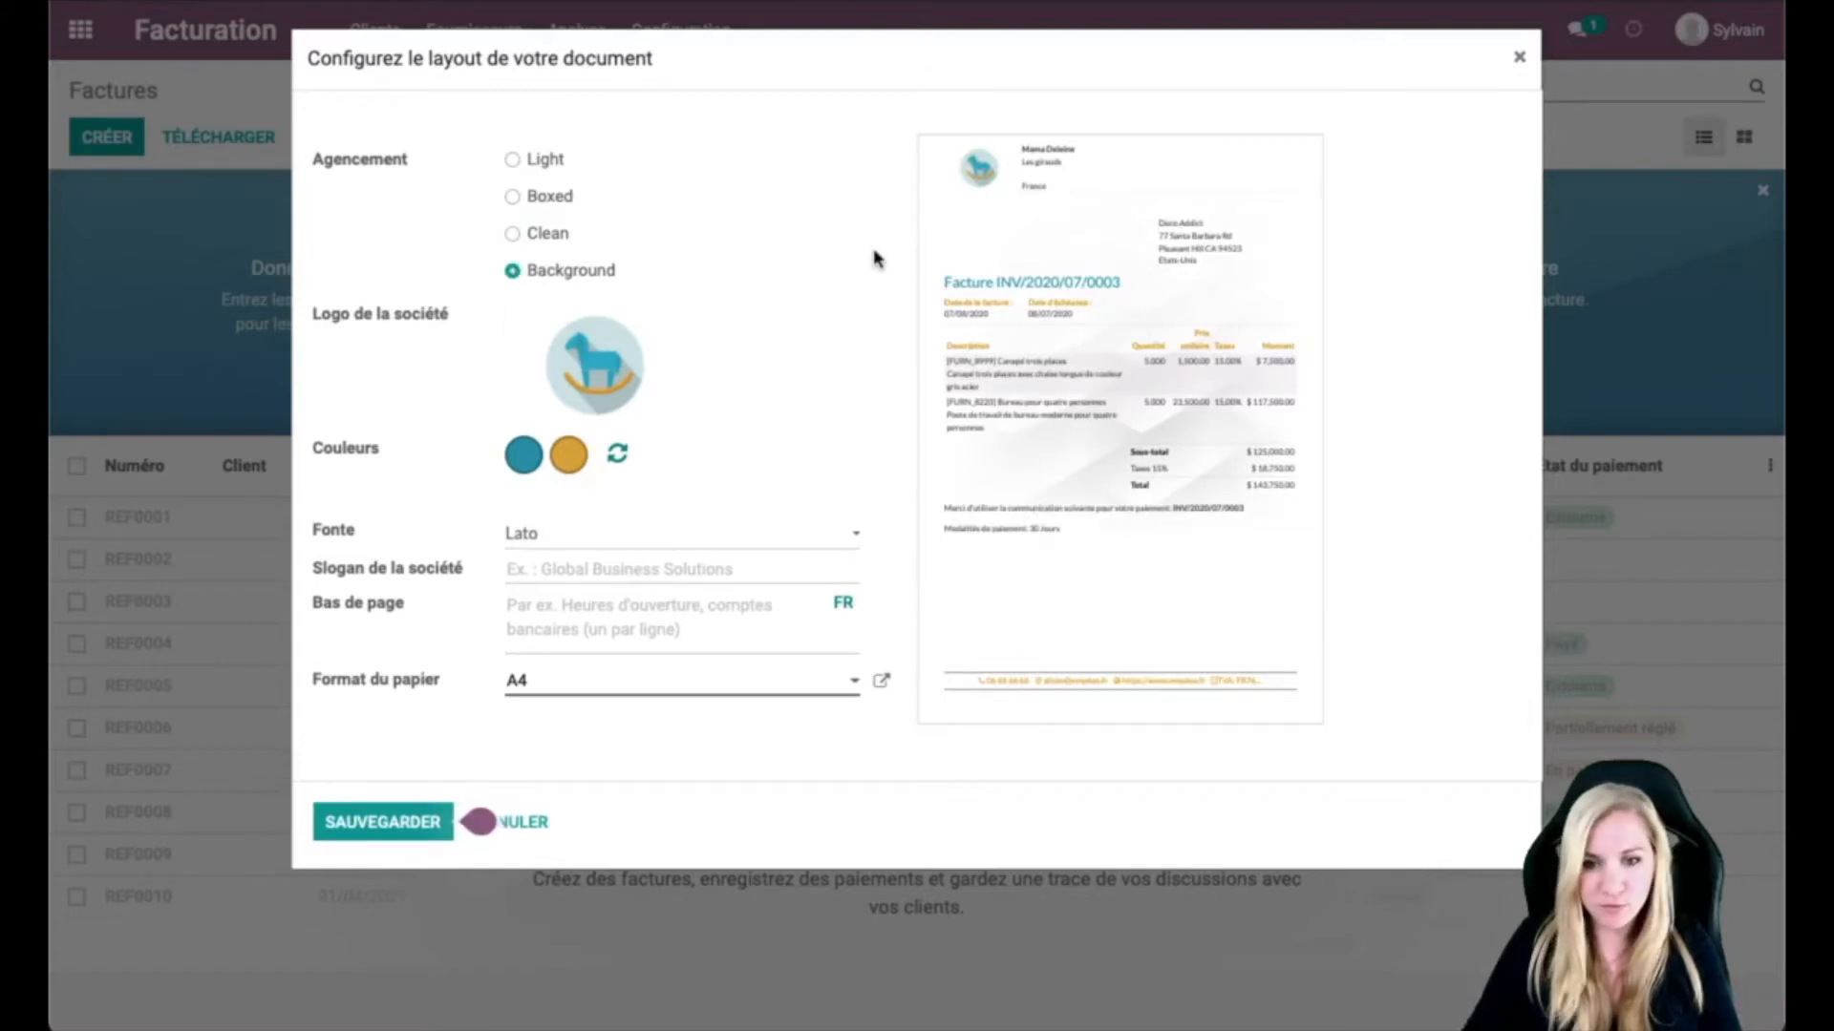
click(602, 533)
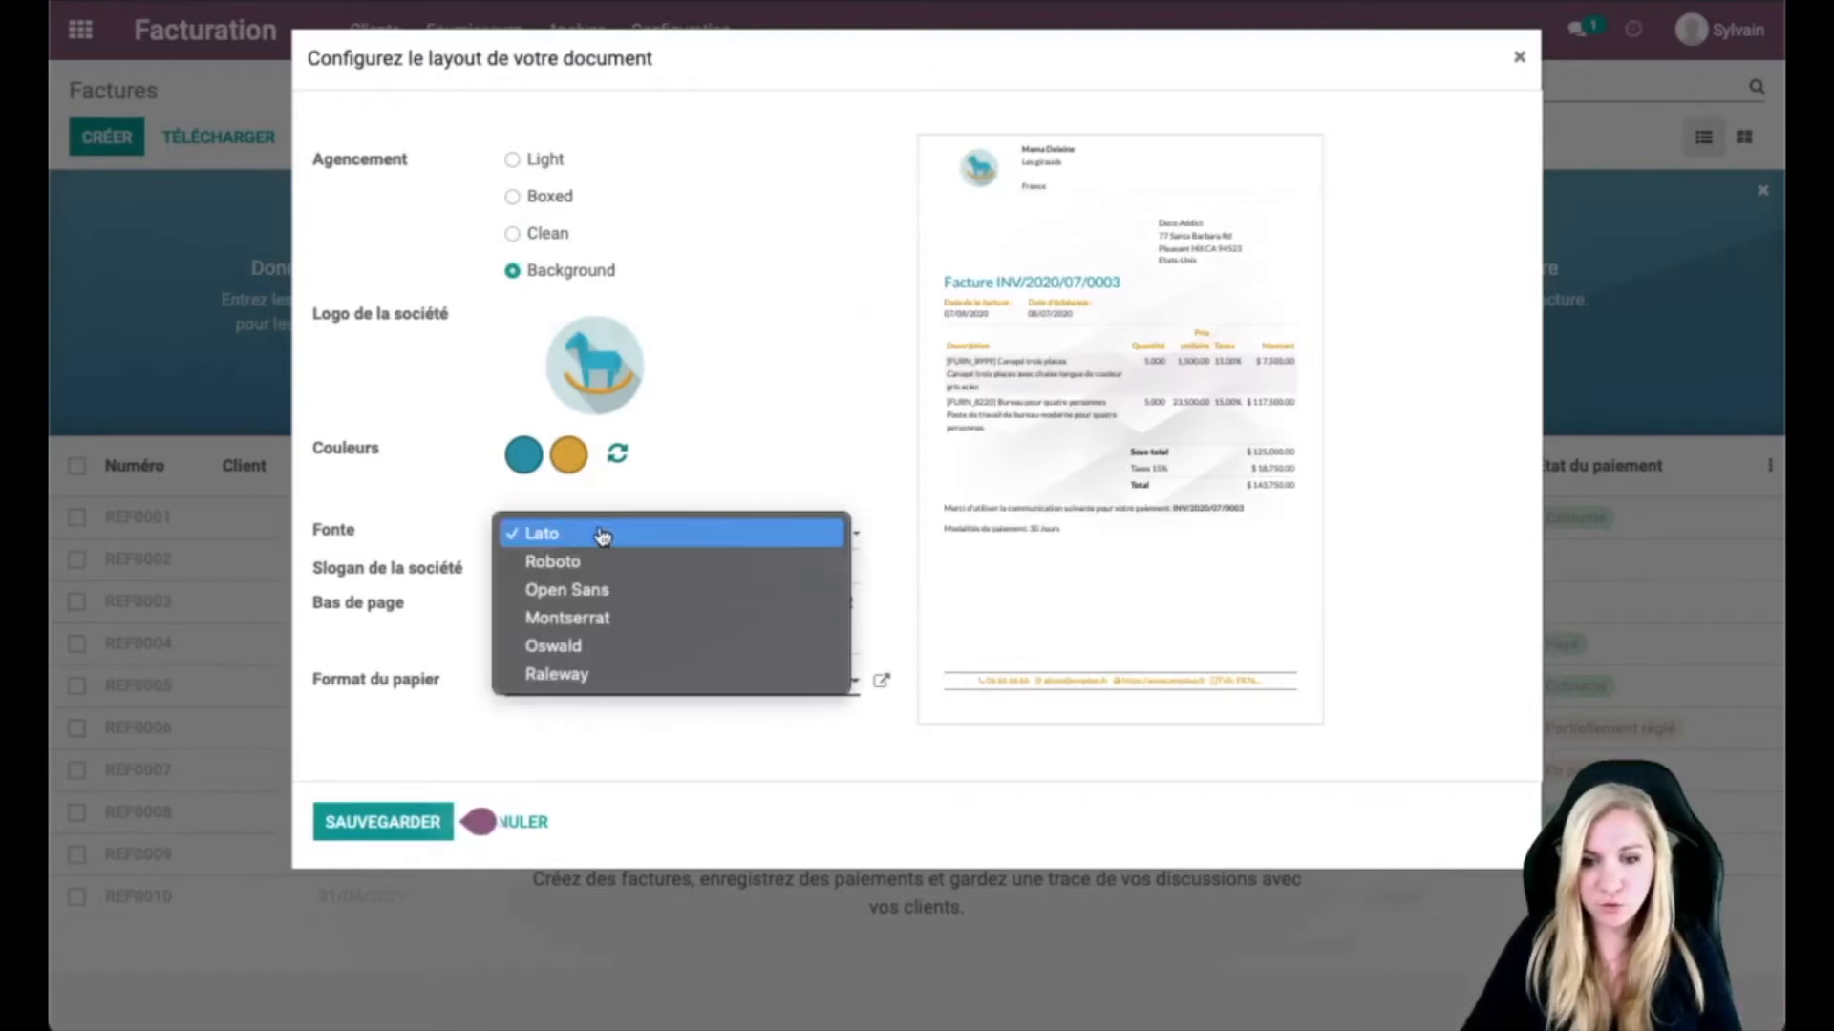
click(607, 623)
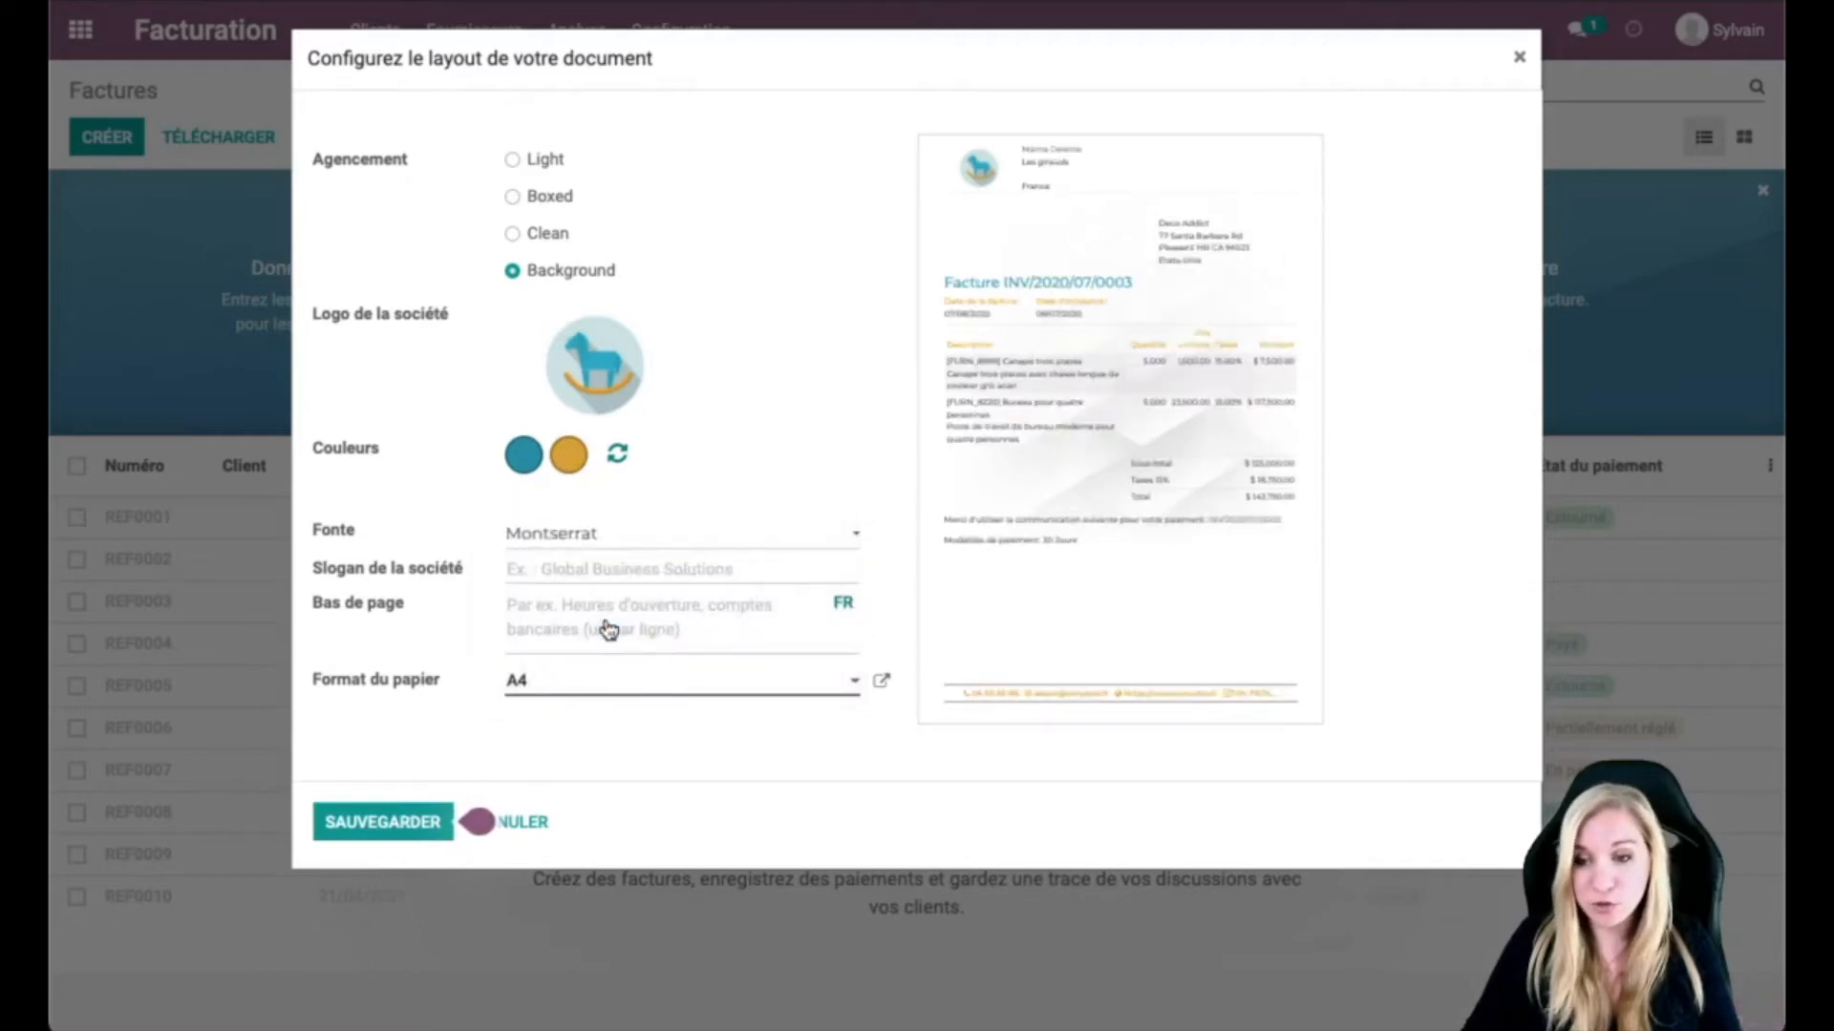
Step: Add slogan 'Aller à l'essentiel' and footer 'Iban / Siret / Adresse', then save the layout
click(620, 559)
text(Aller à l'essentiel)
click(659, 622)
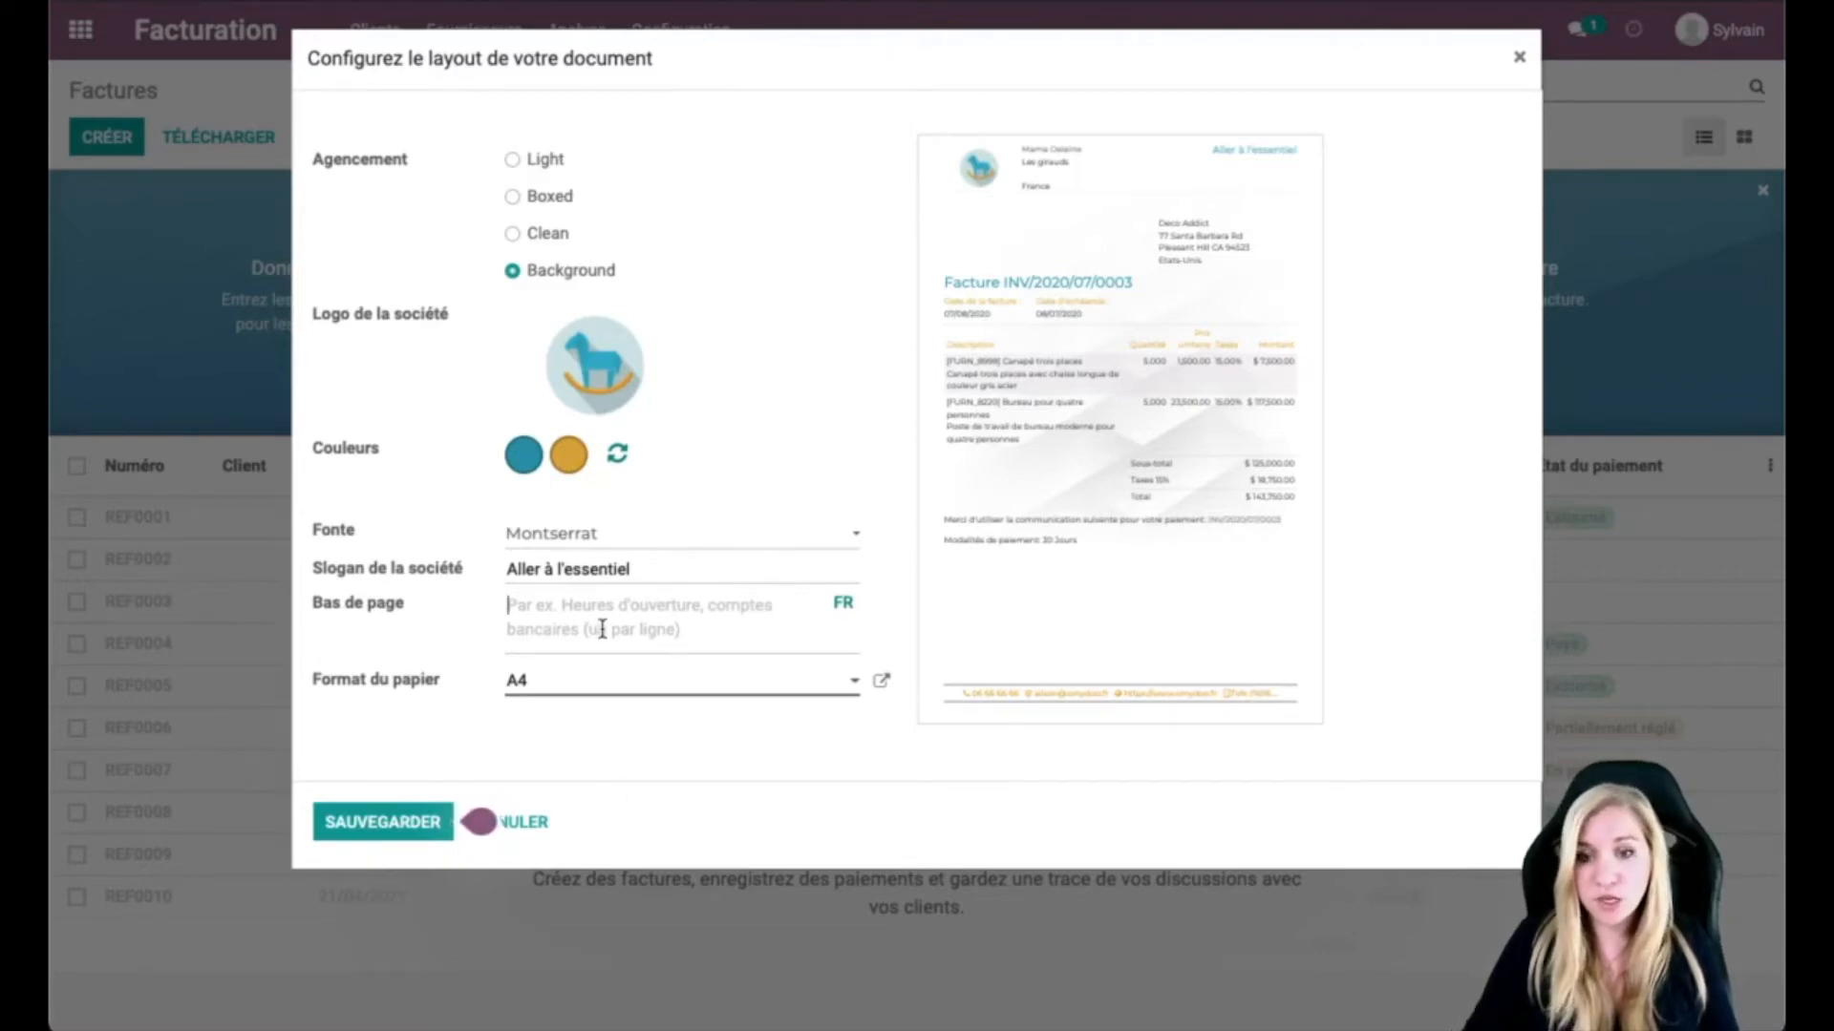
text(Iban / Siret)
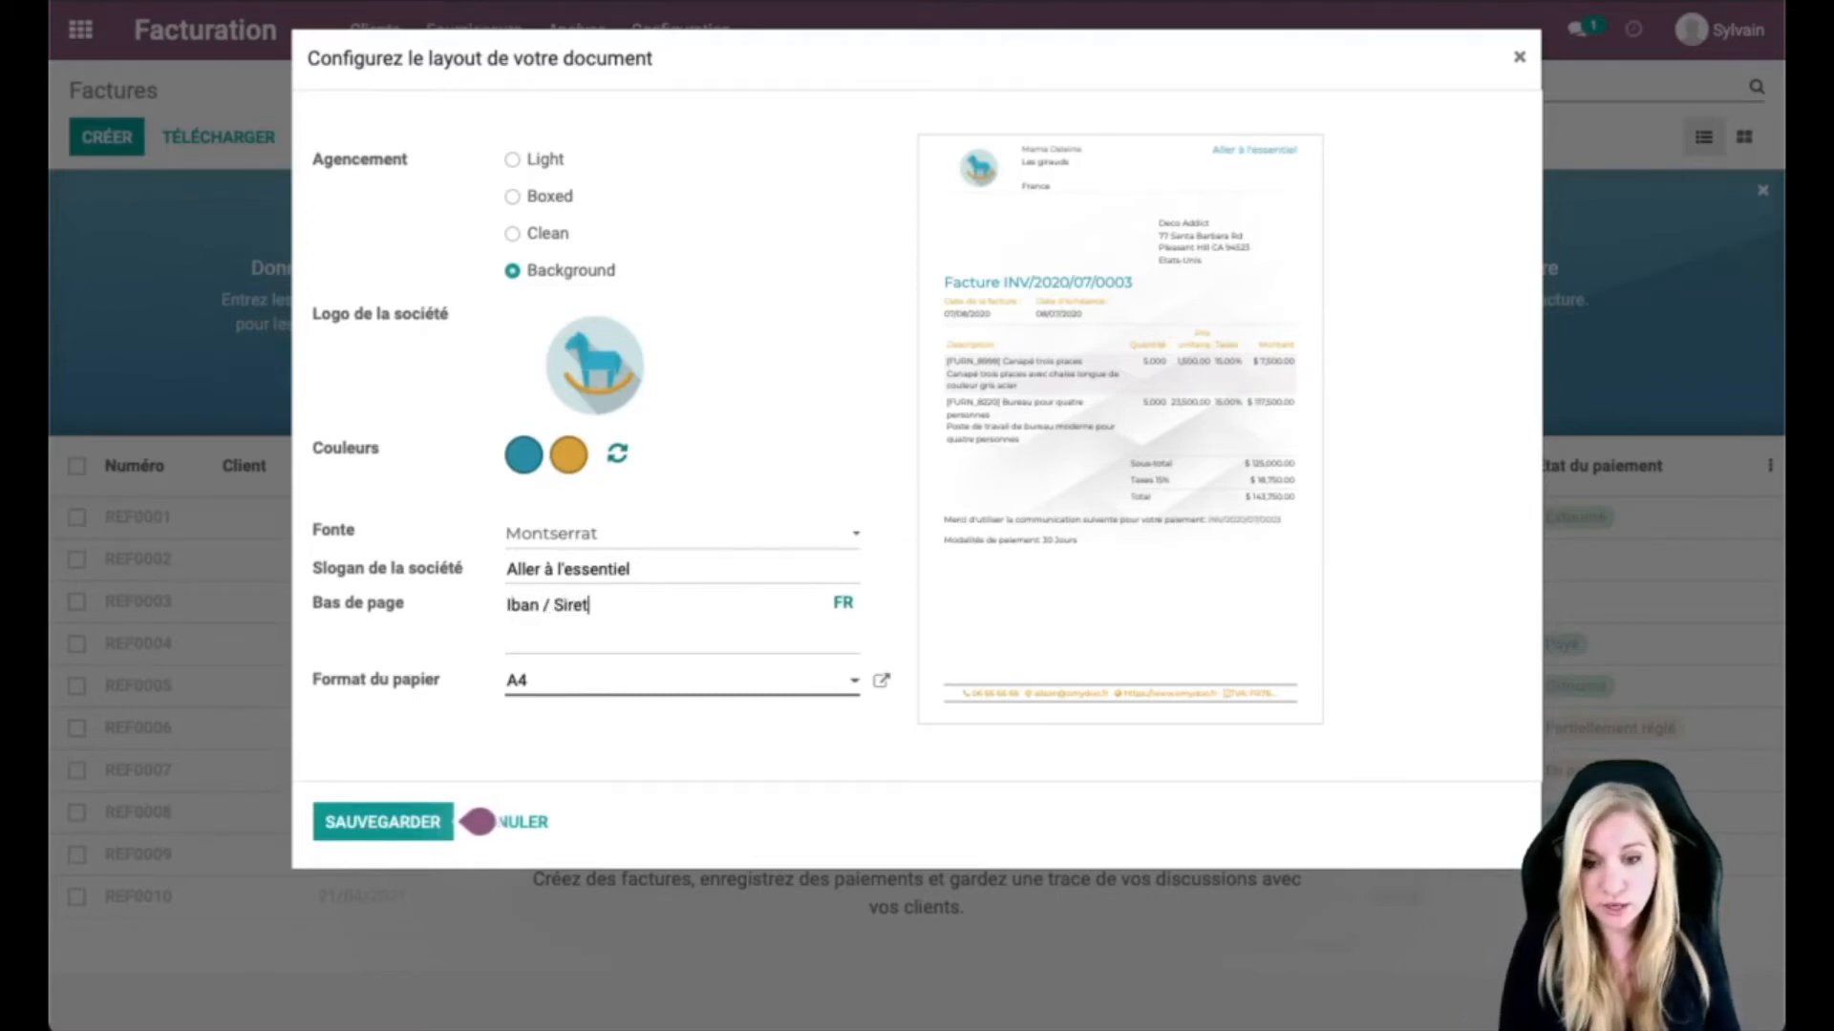
text( / Adresse ....)
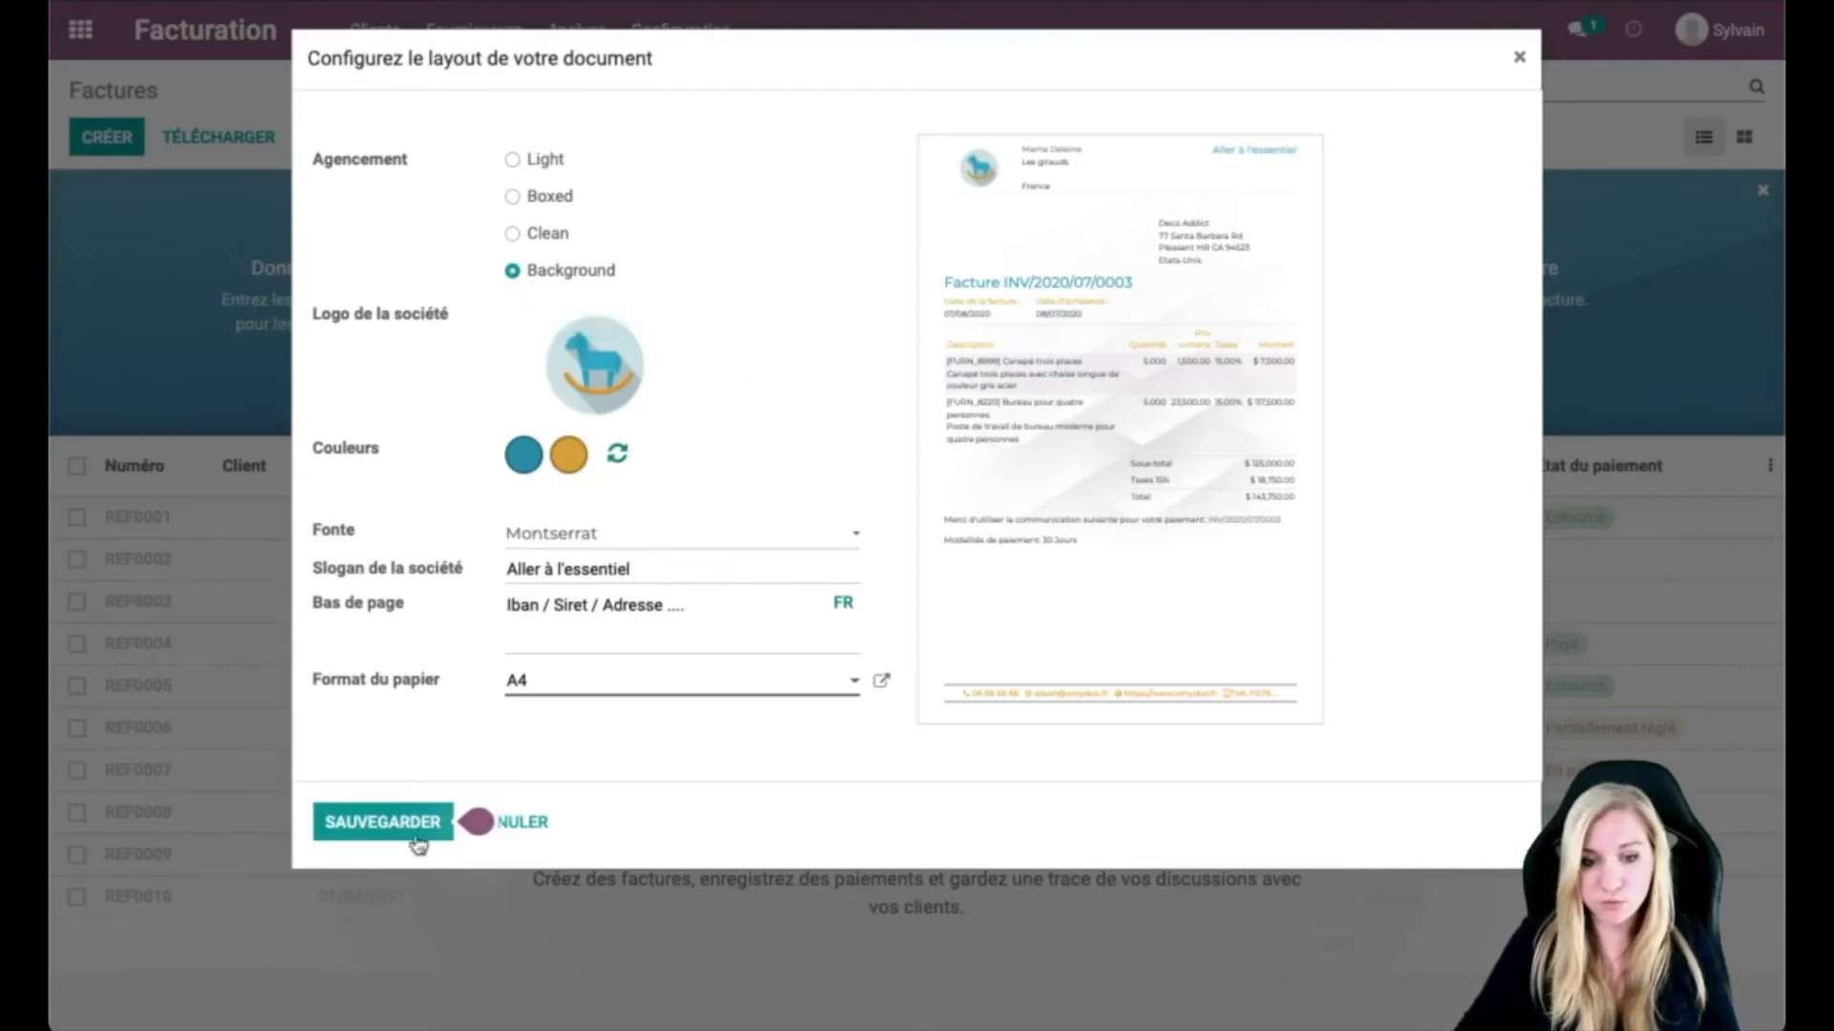
click(372, 827)
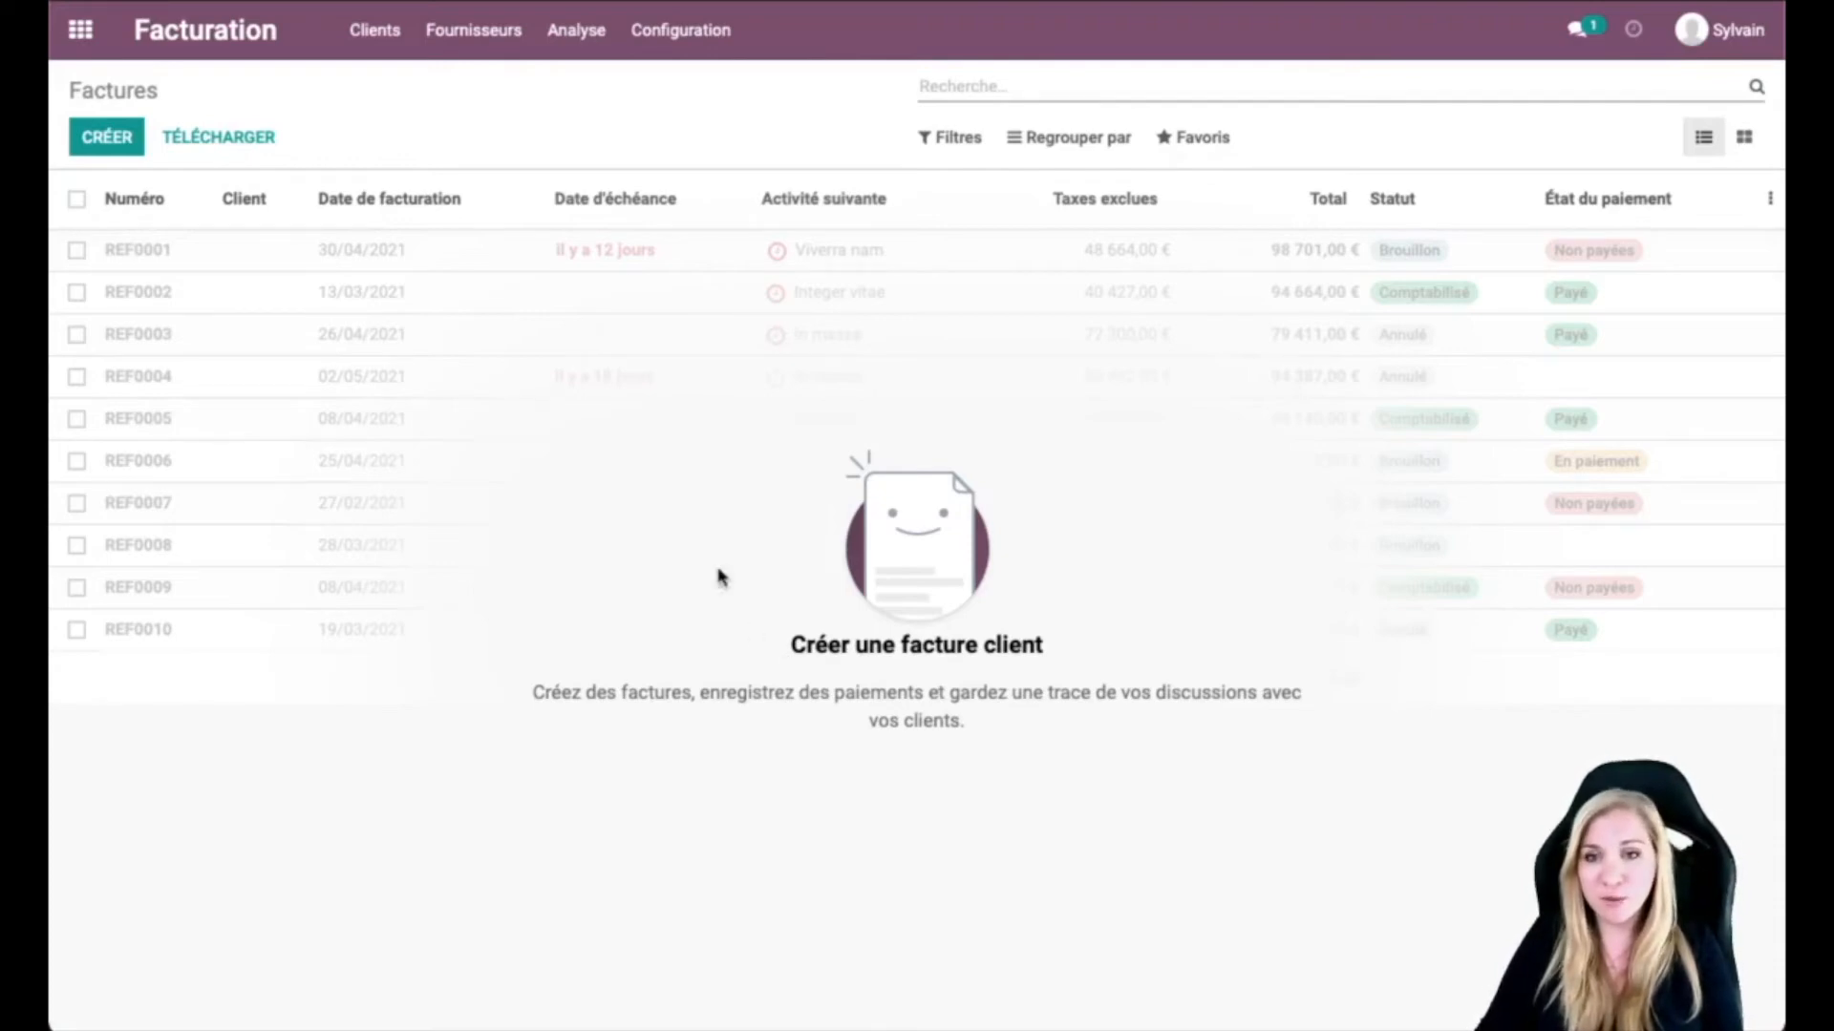
Step: Go to the Configuration app and select the Facturation settings section
click(677, 32)
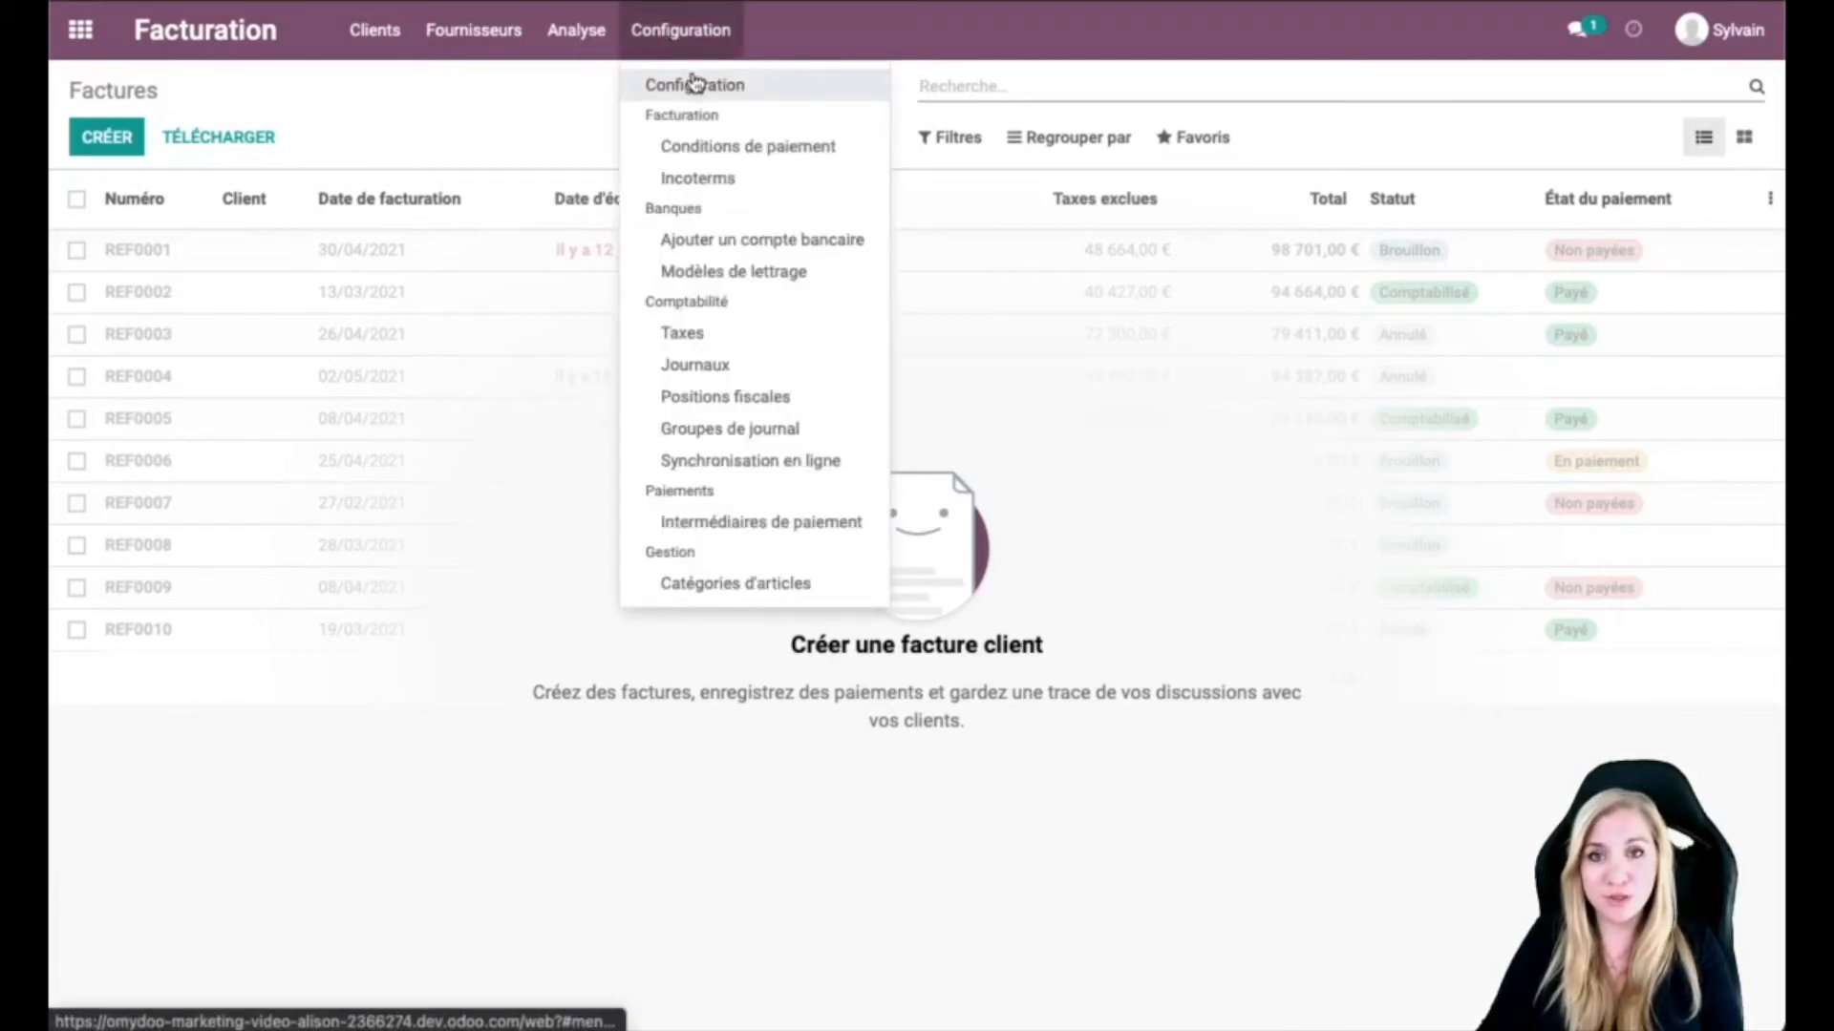
click(694, 84)
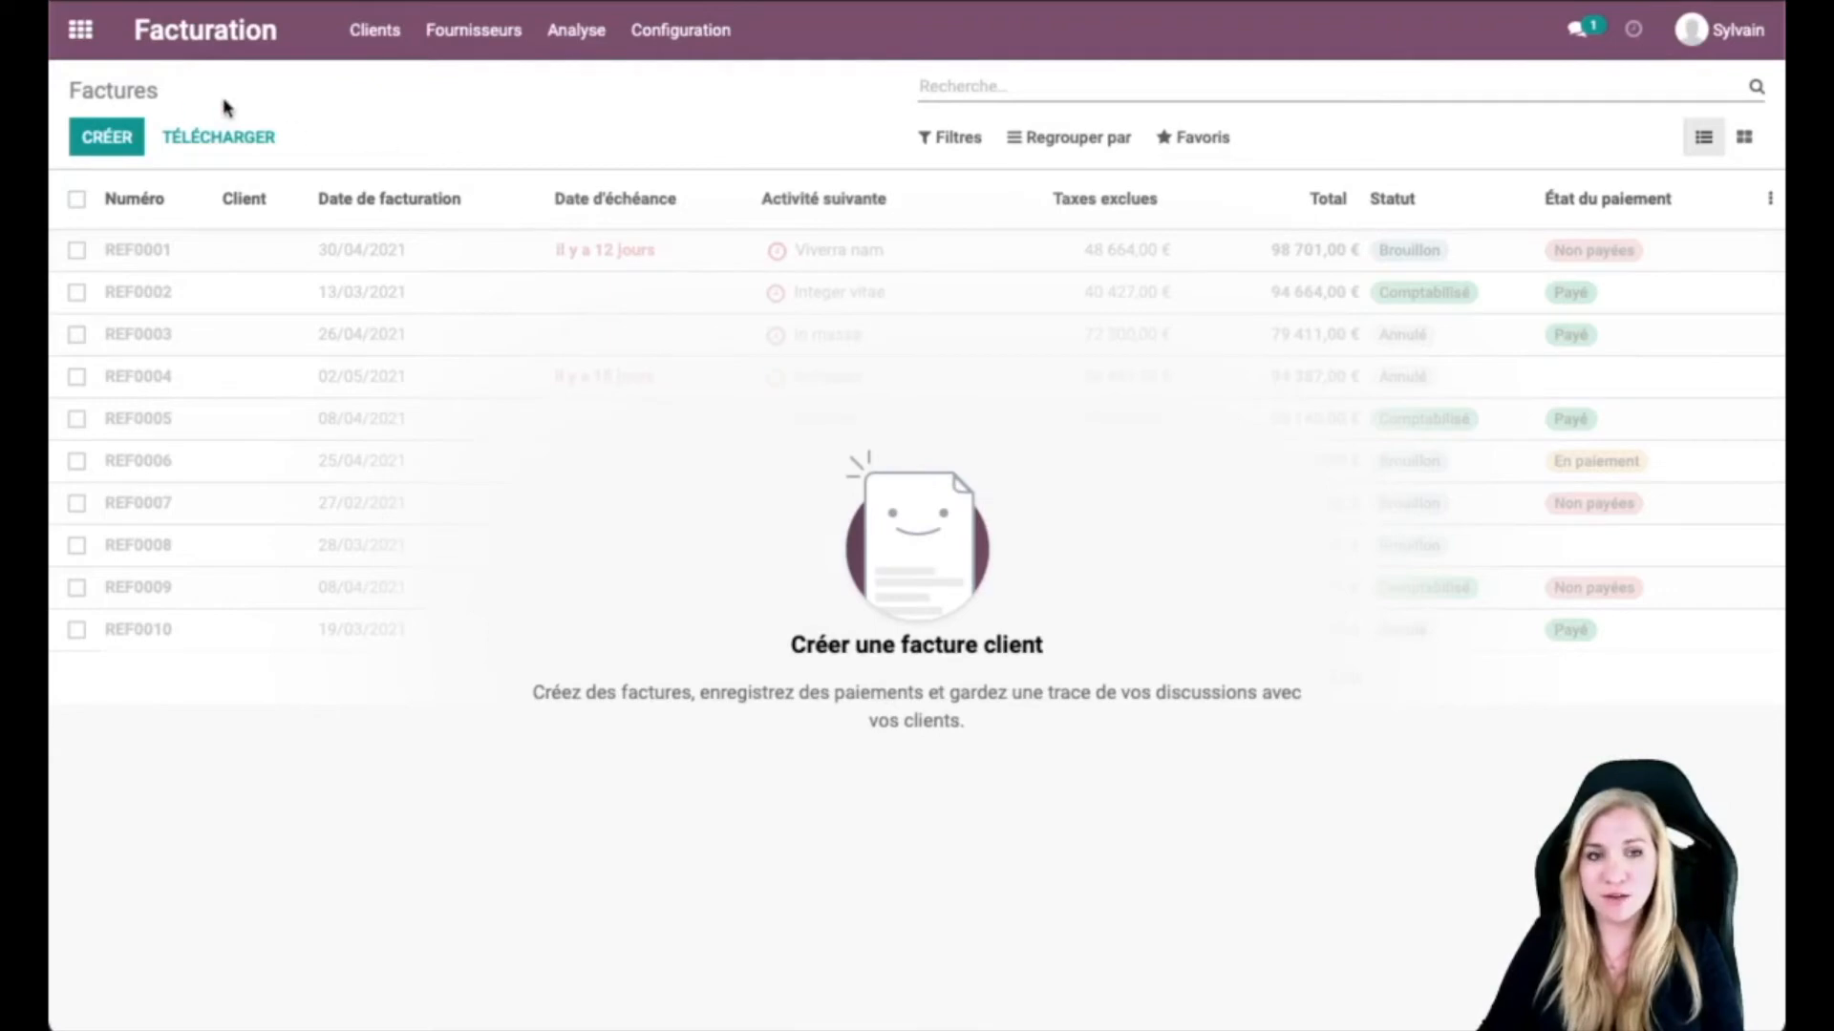
click(81, 39)
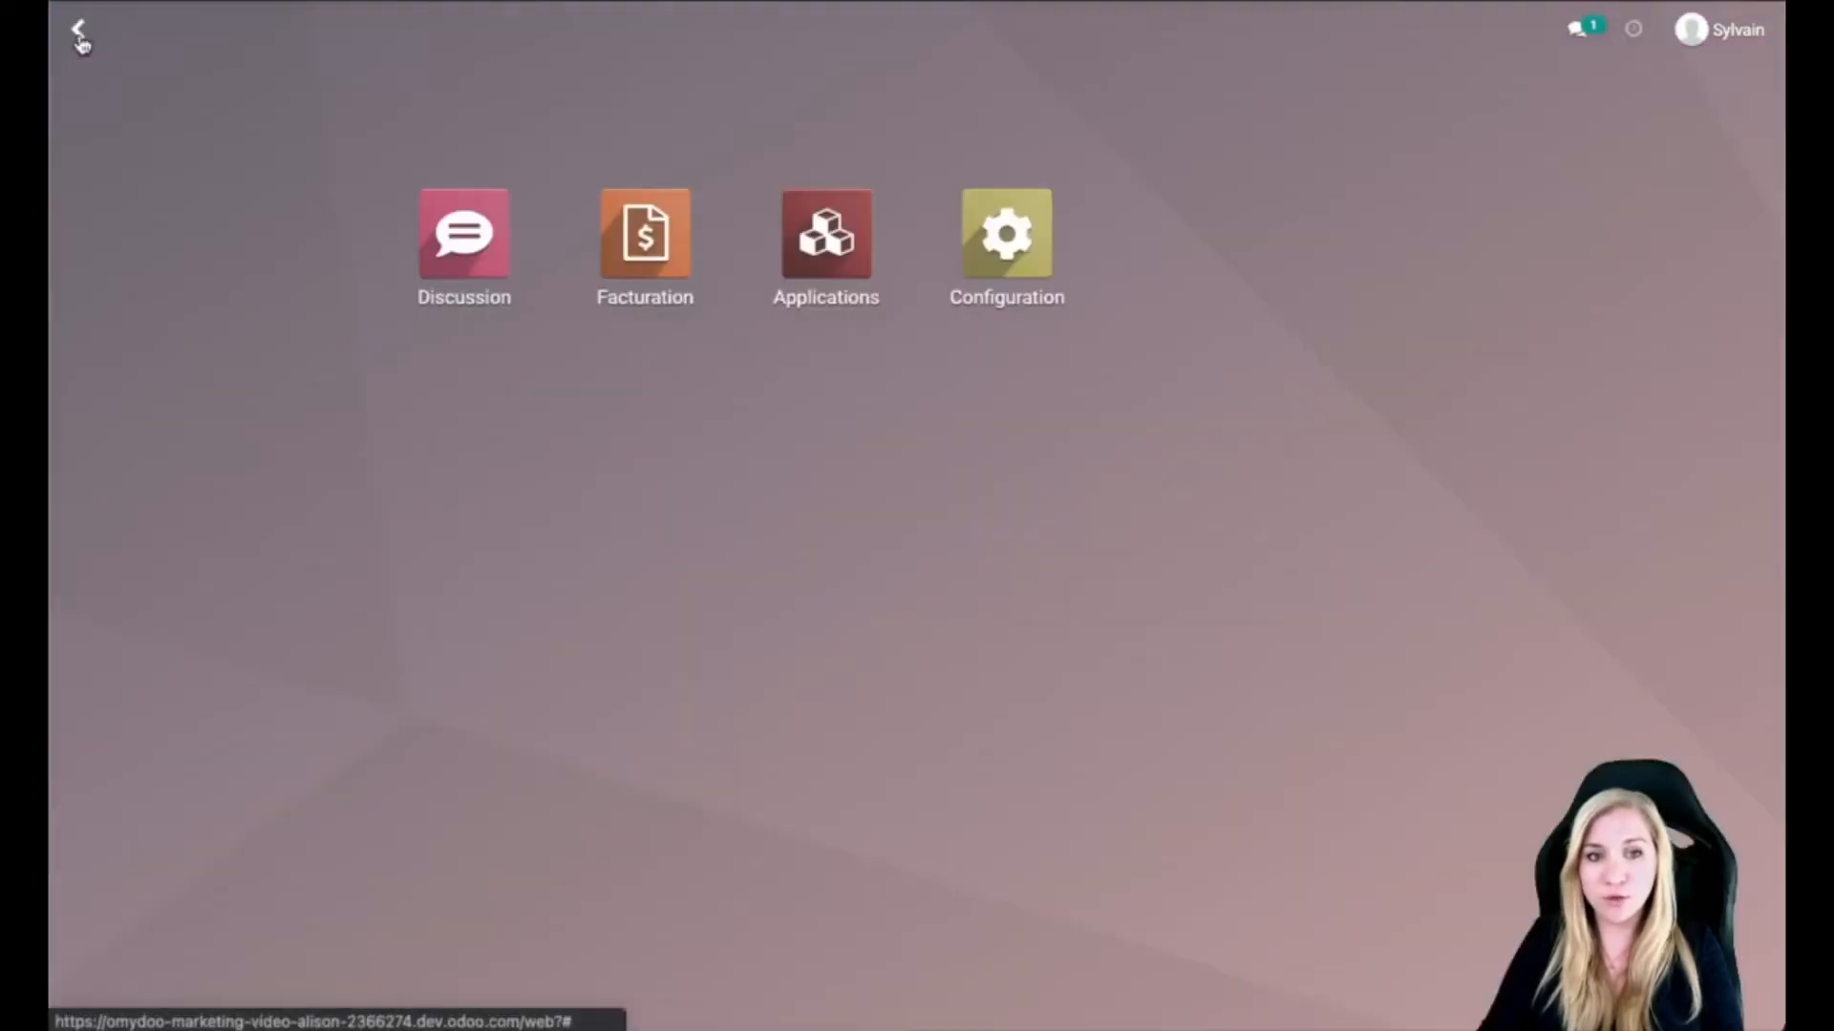
click(1024, 252)
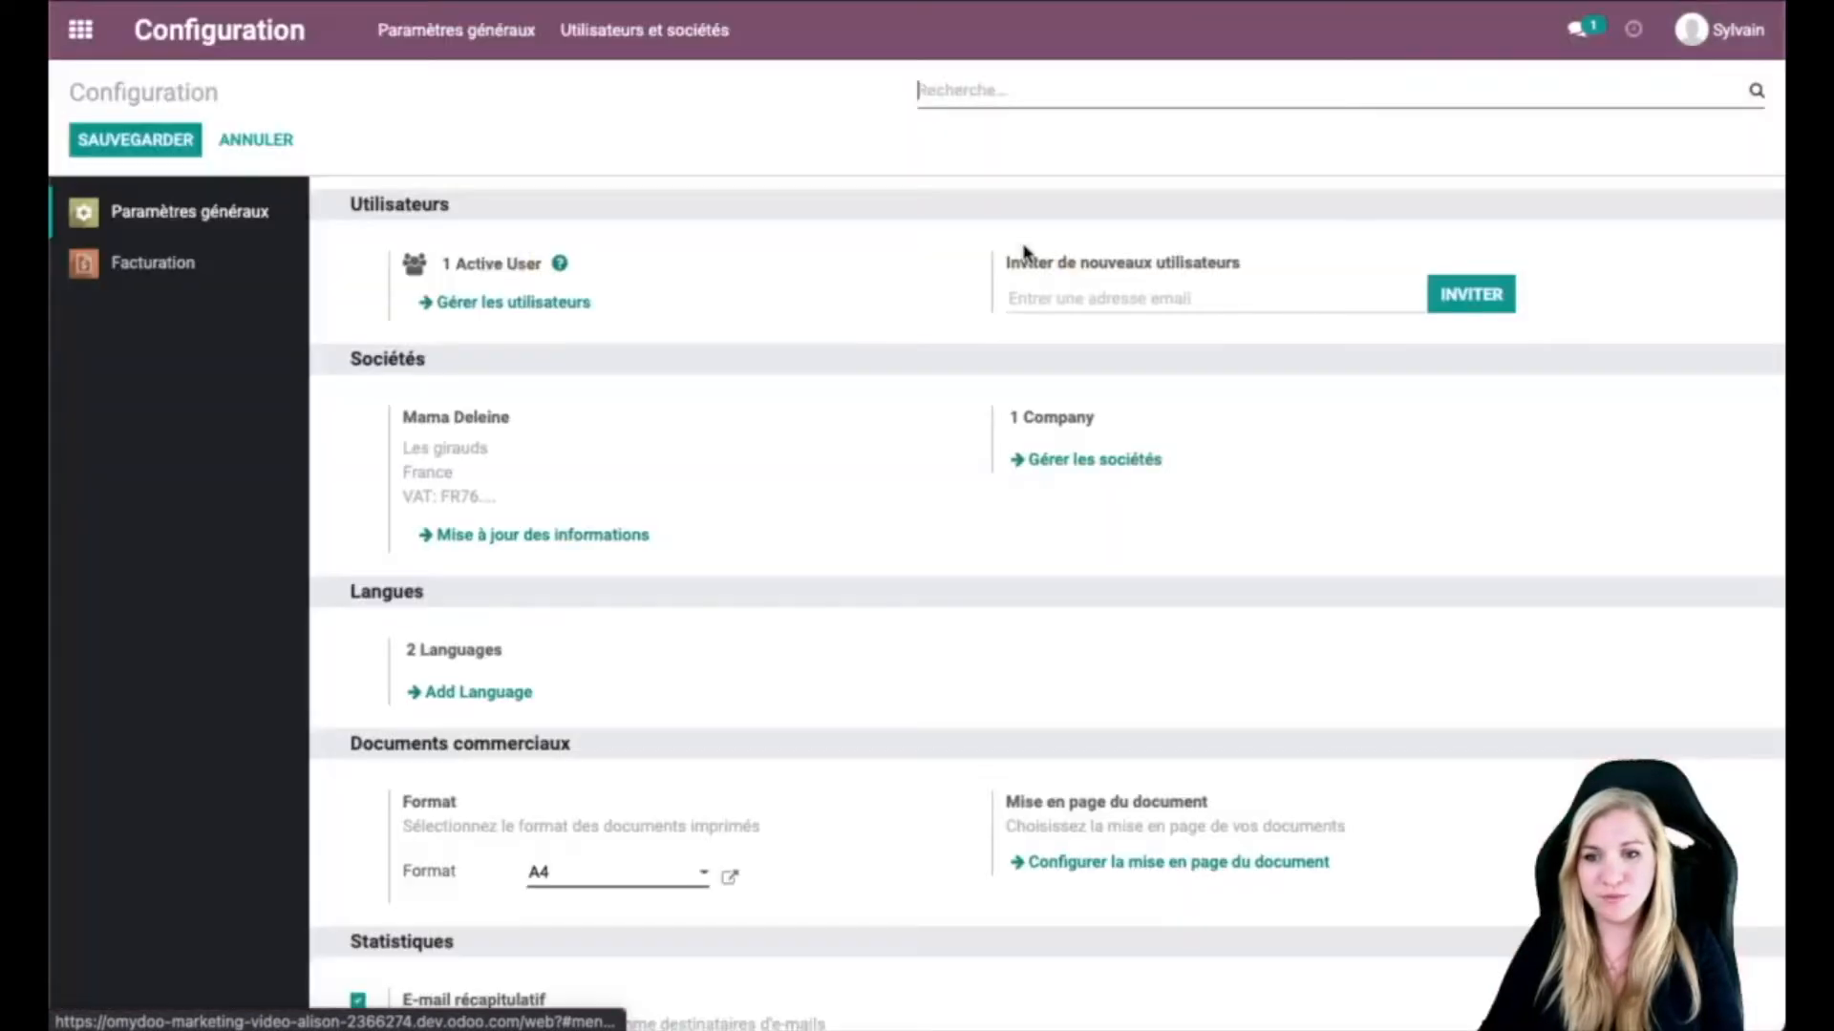
click(124, 274)
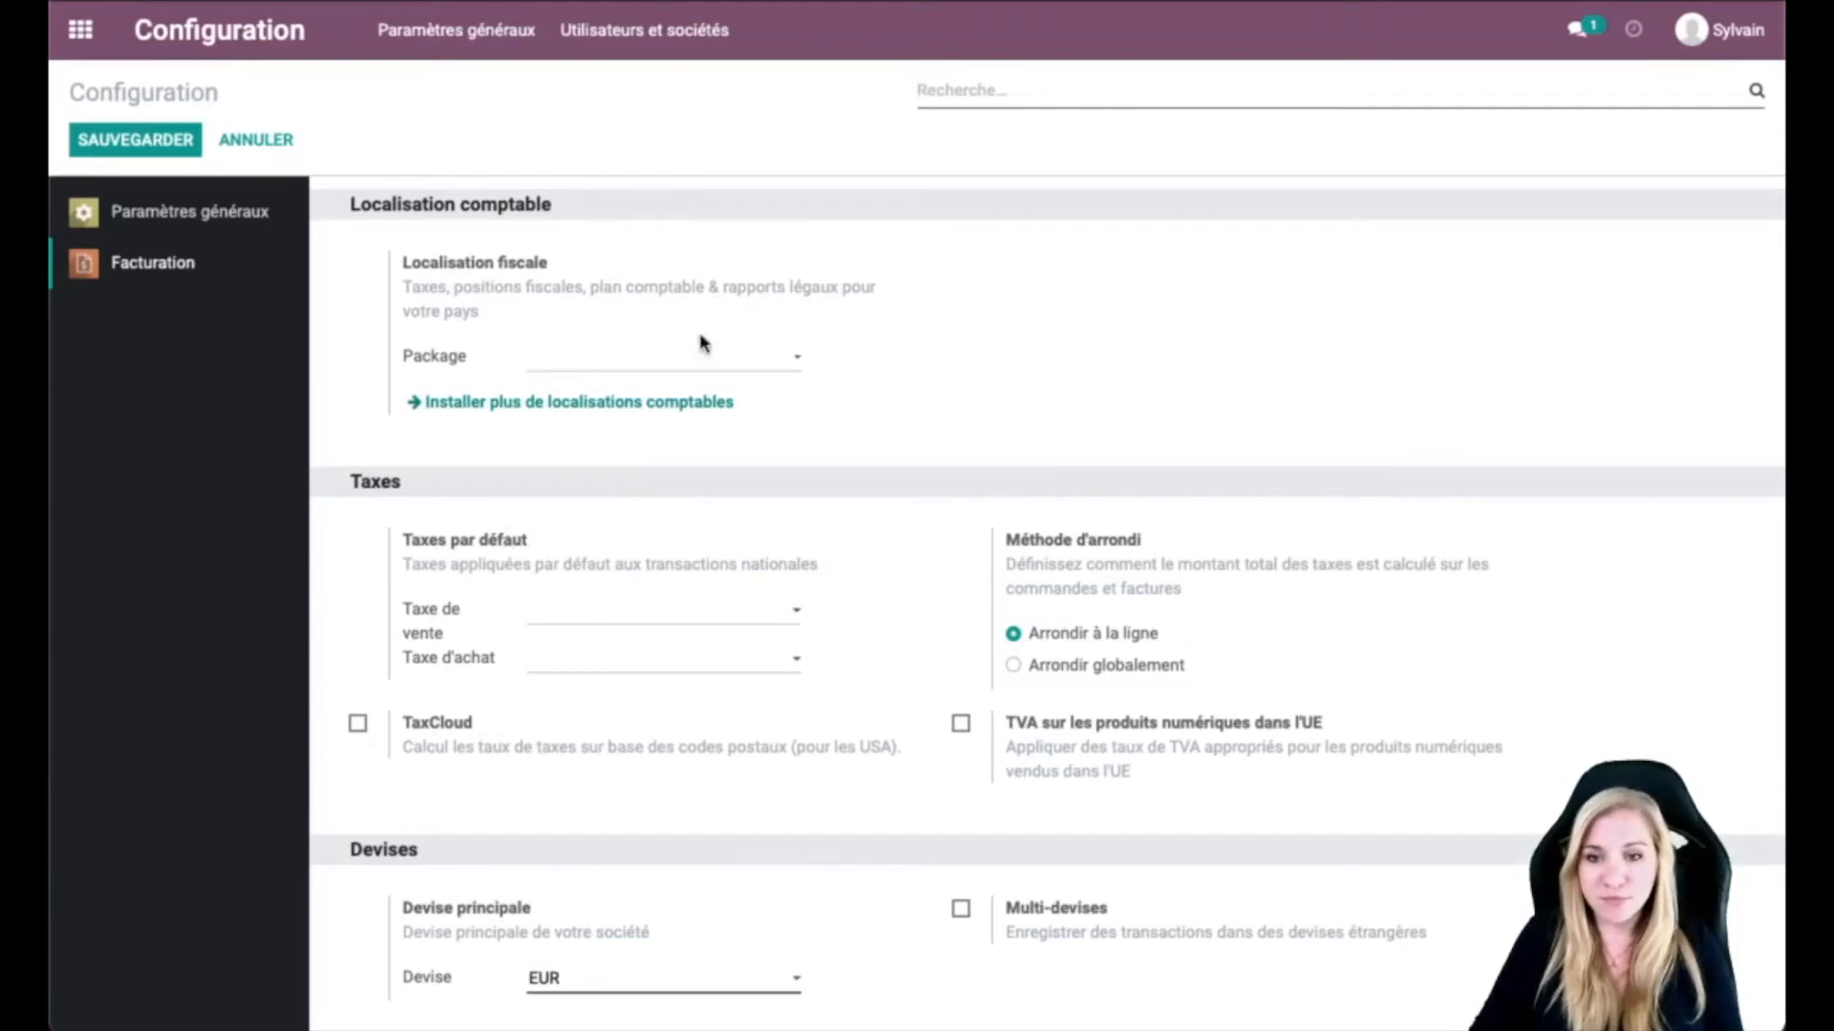
Step: Search the chart templates for France and install Comptabilité - France
click(652, 363)
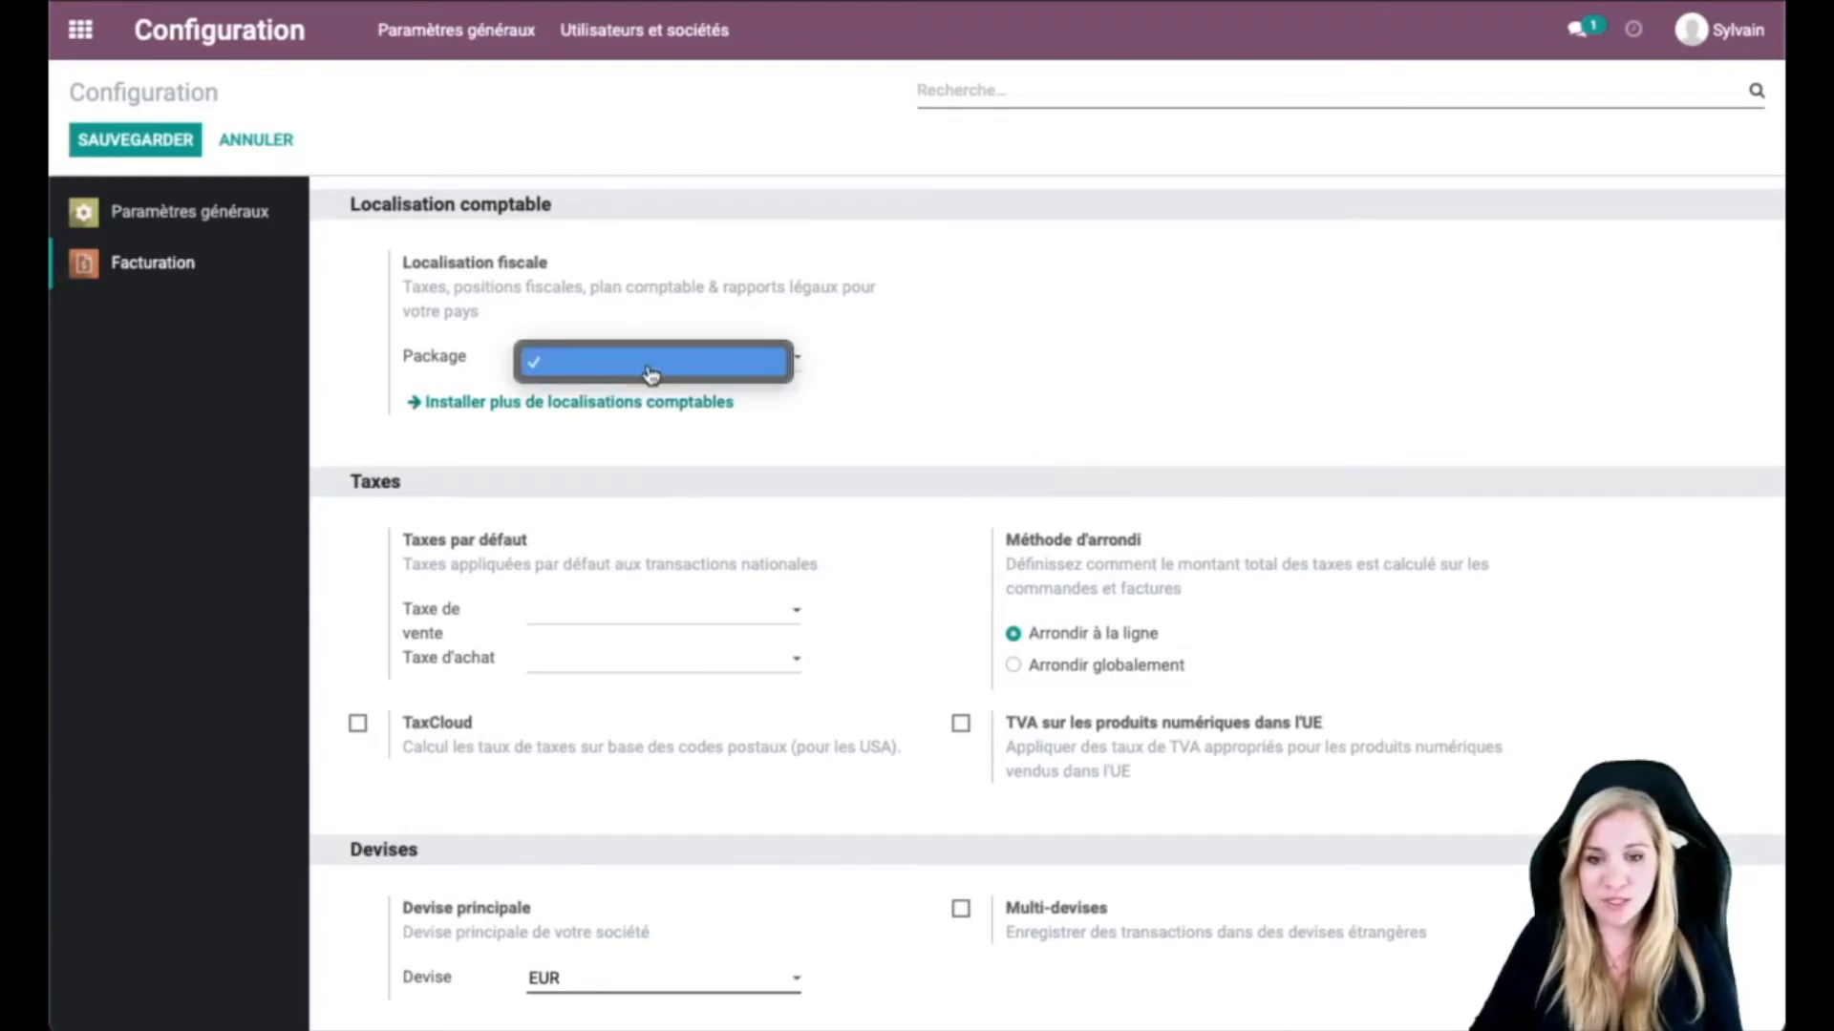
click(651, 411)
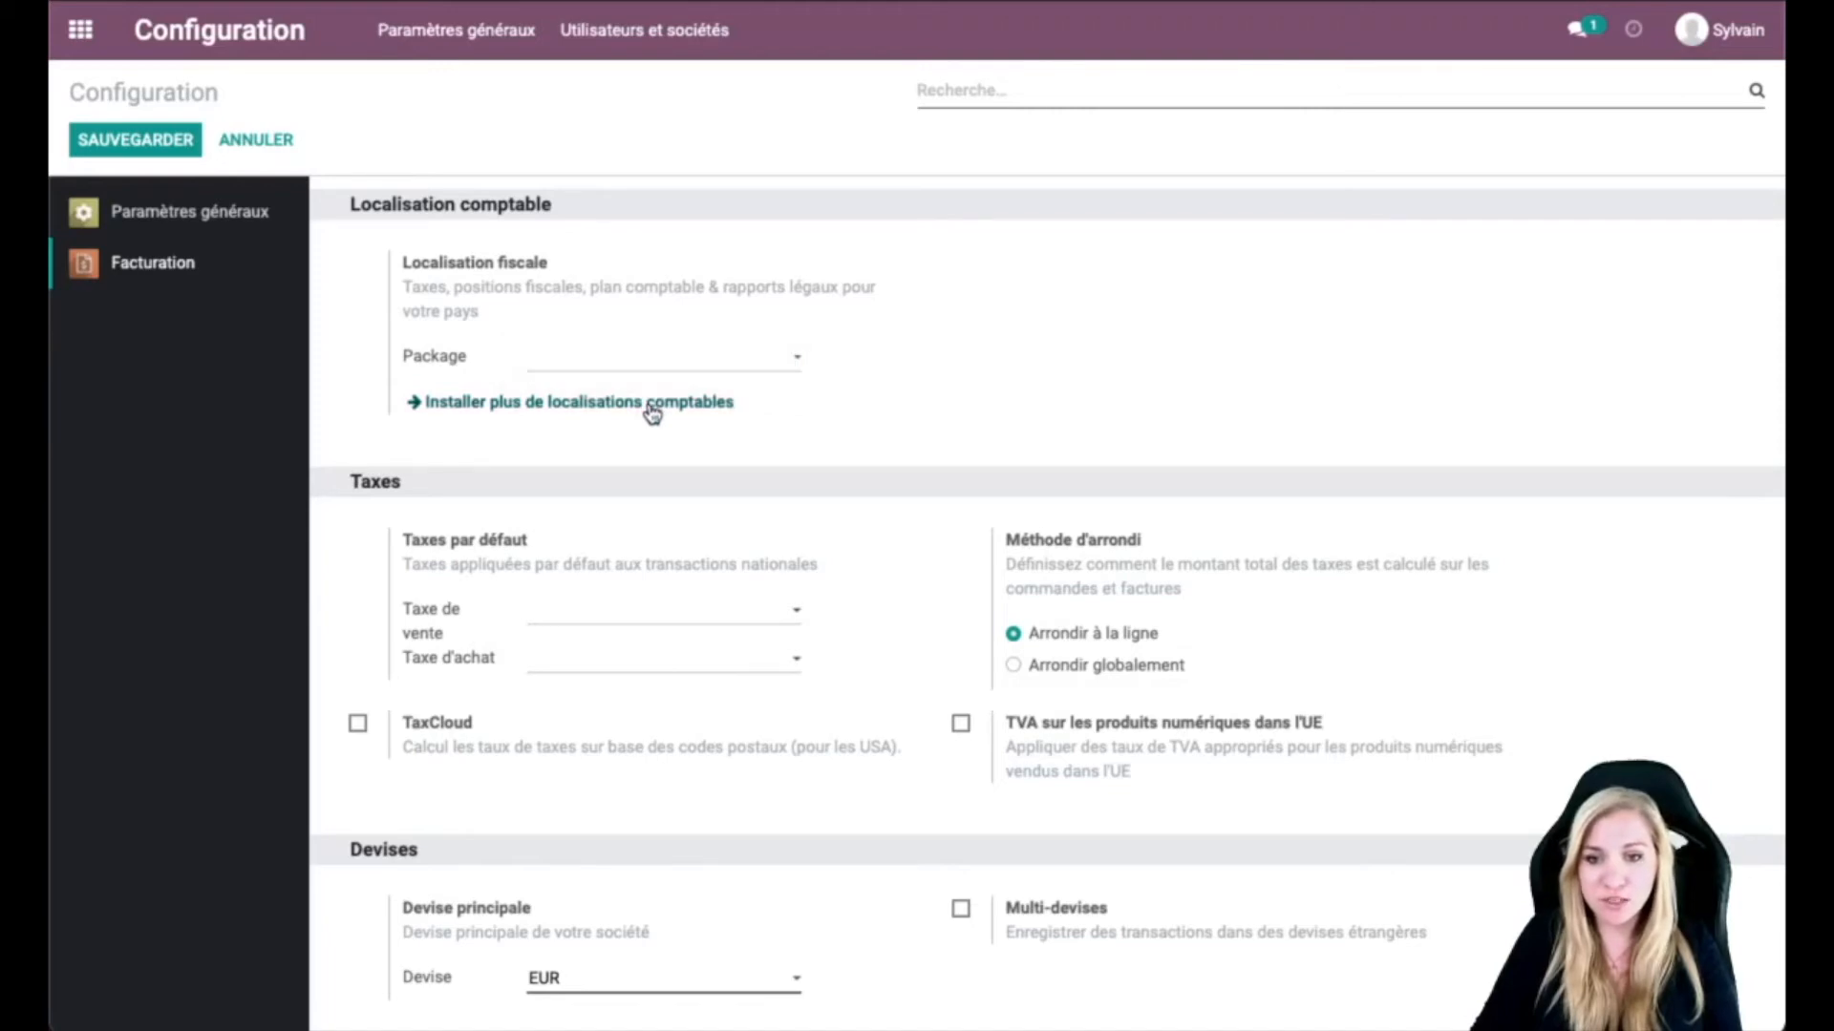
click(630, 405)
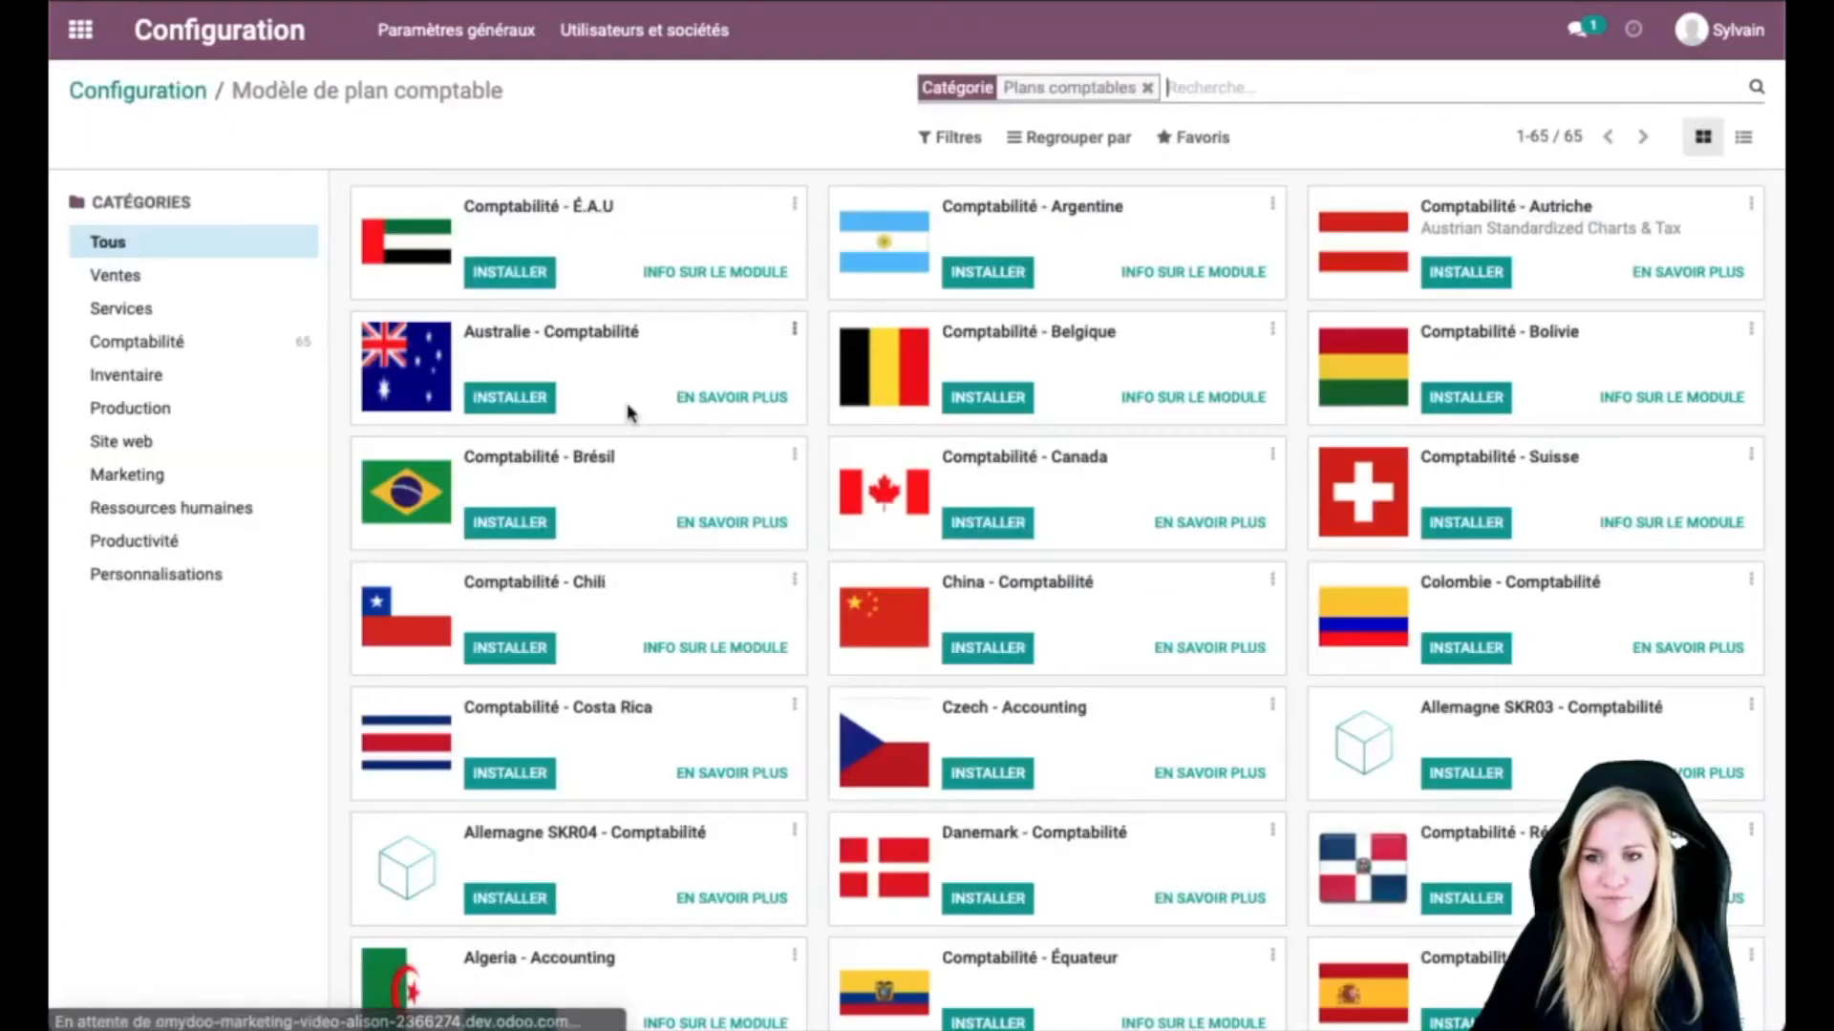
text(France)
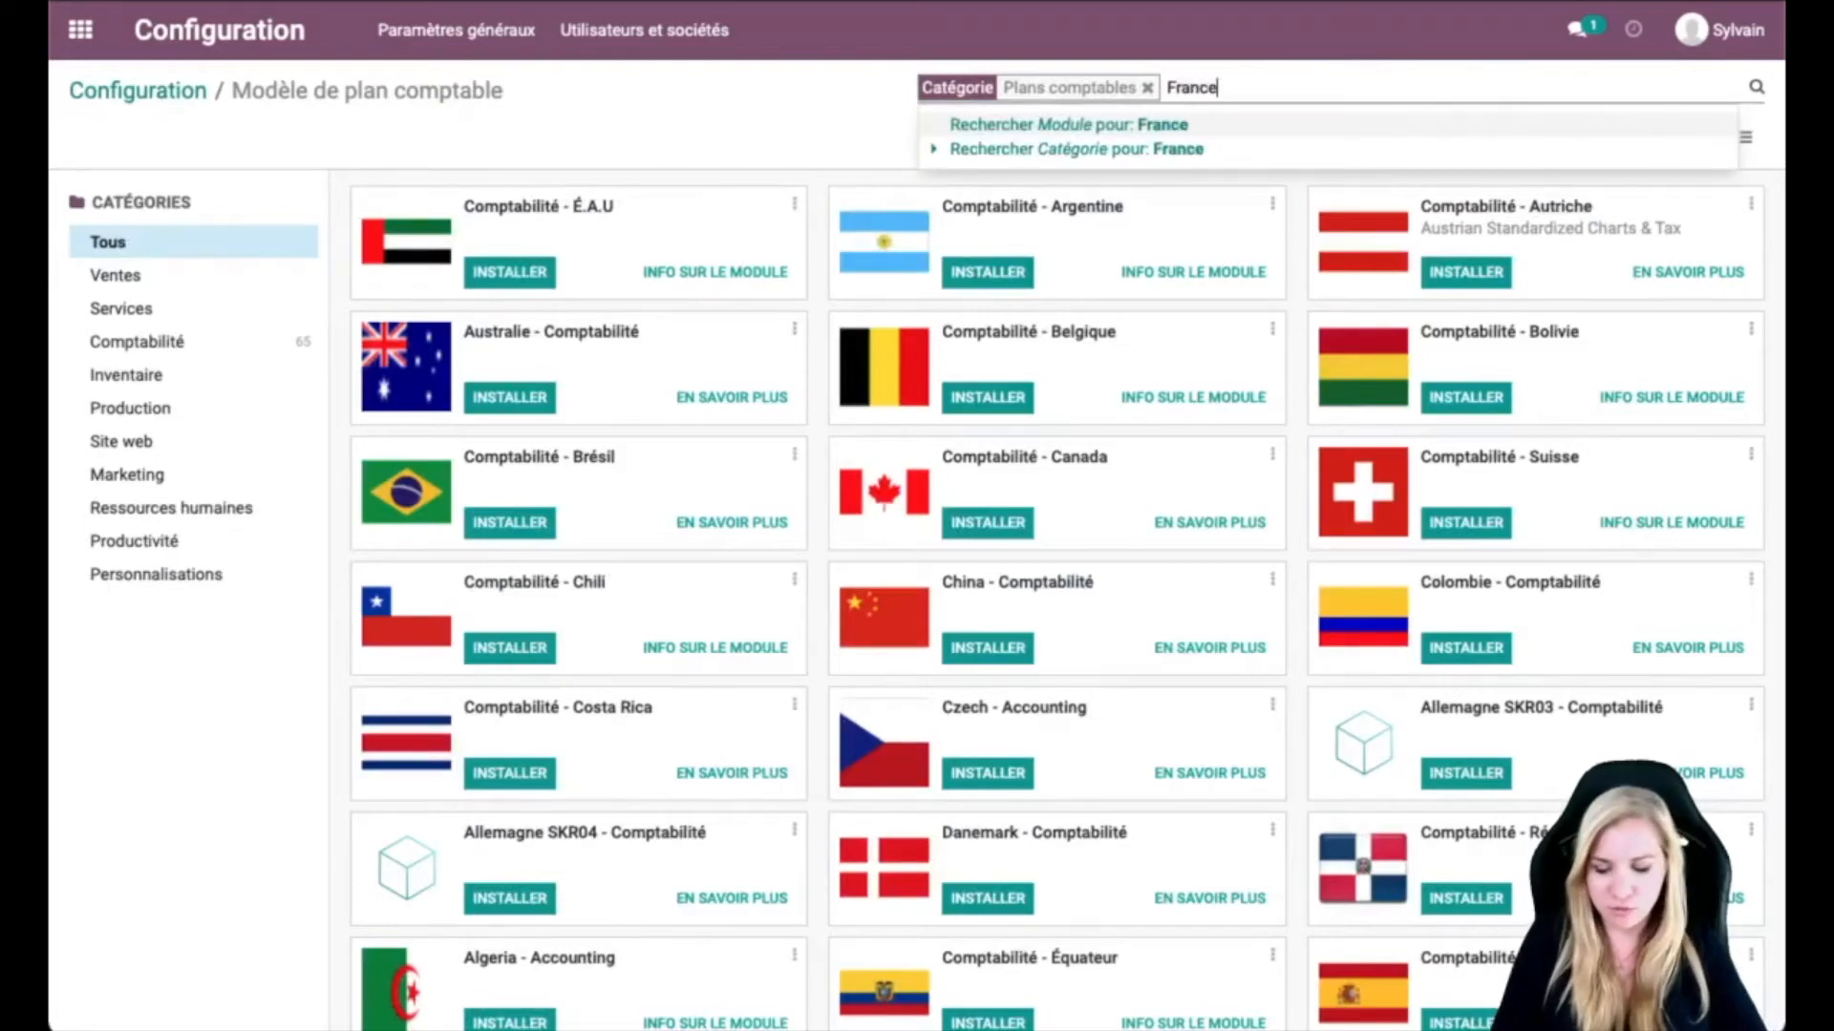
key(Return)
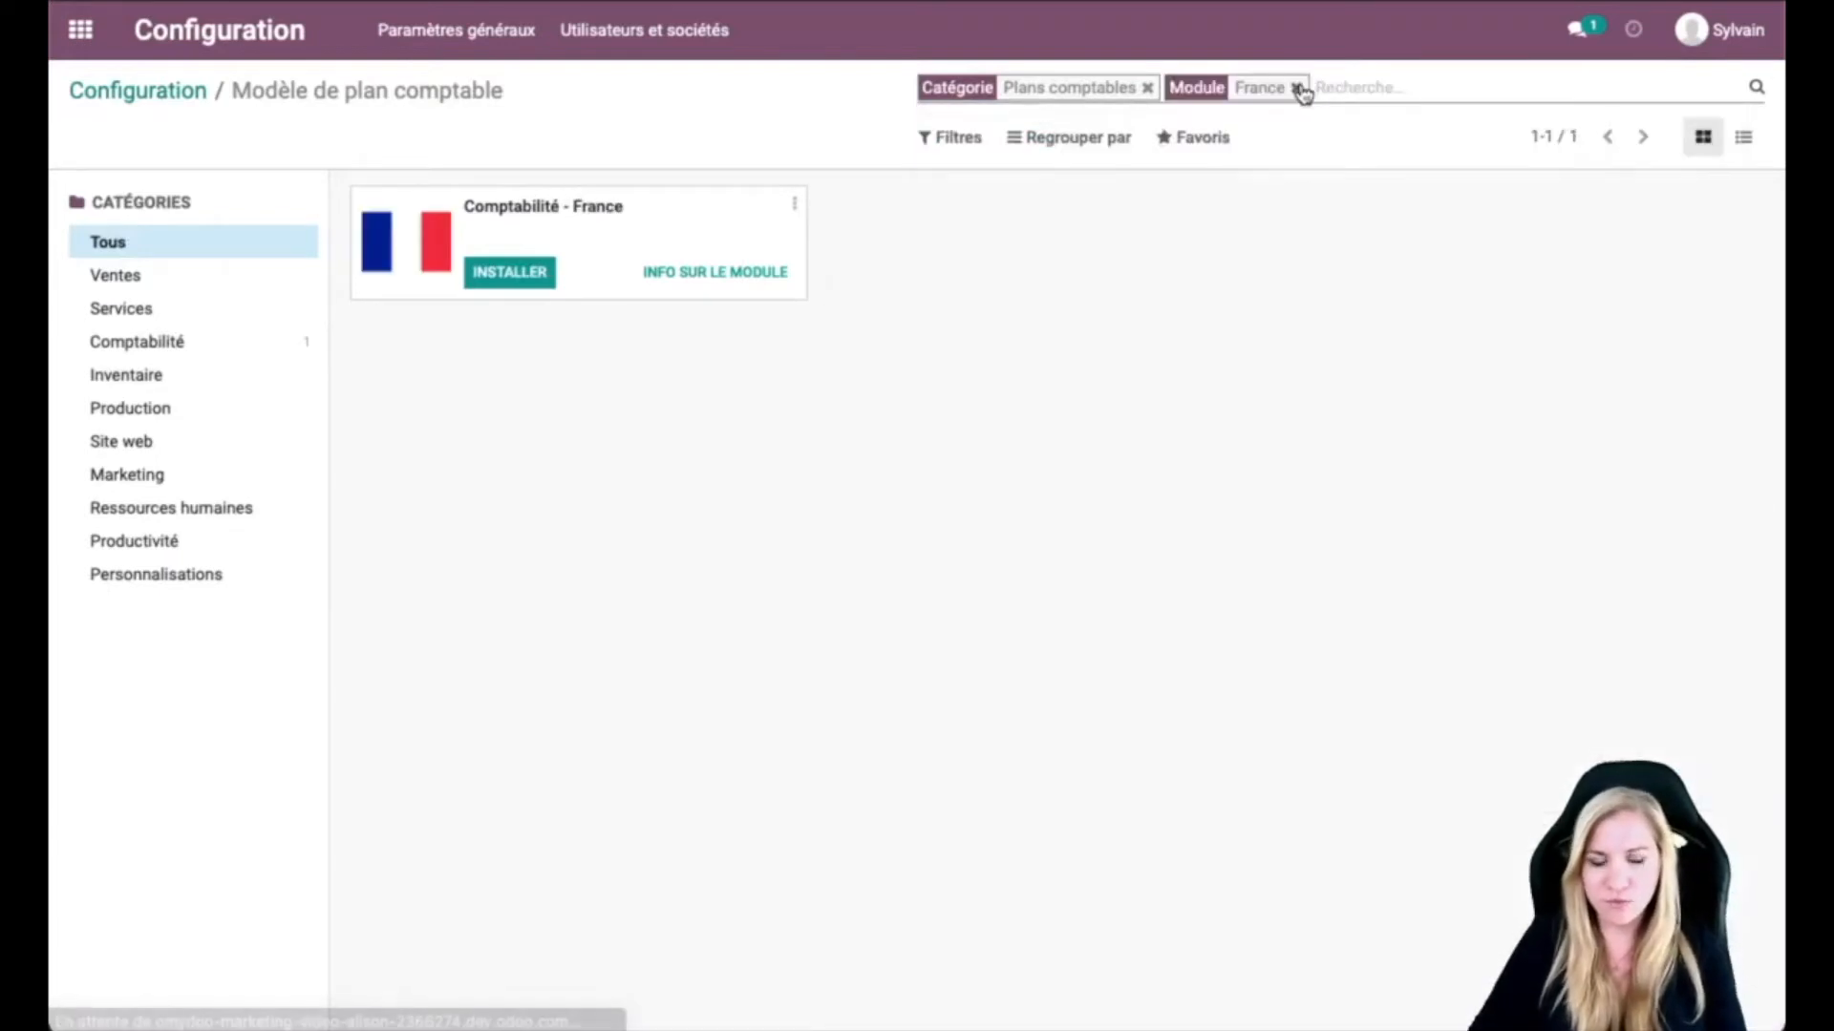
click(519, 279)
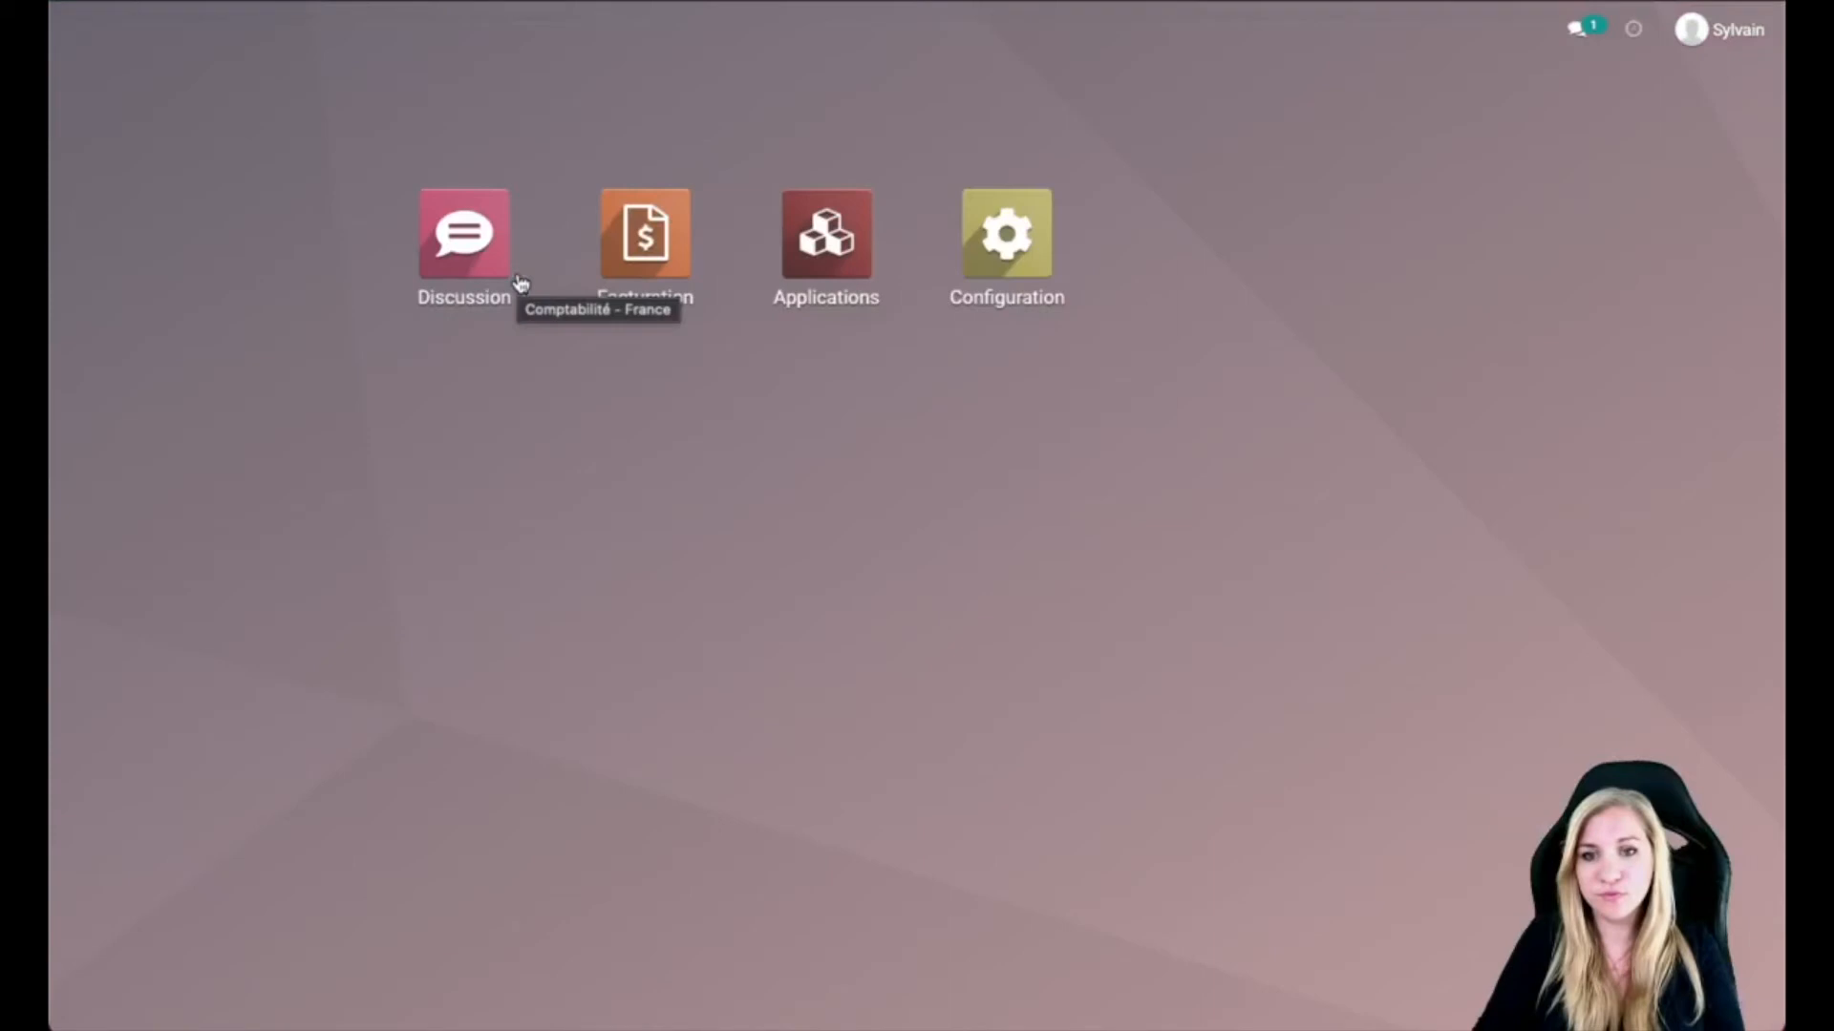
Step: Show the Facturation settings with Plan Comptable Général (France) and 20% VAT default taxes
click(1037, 258)
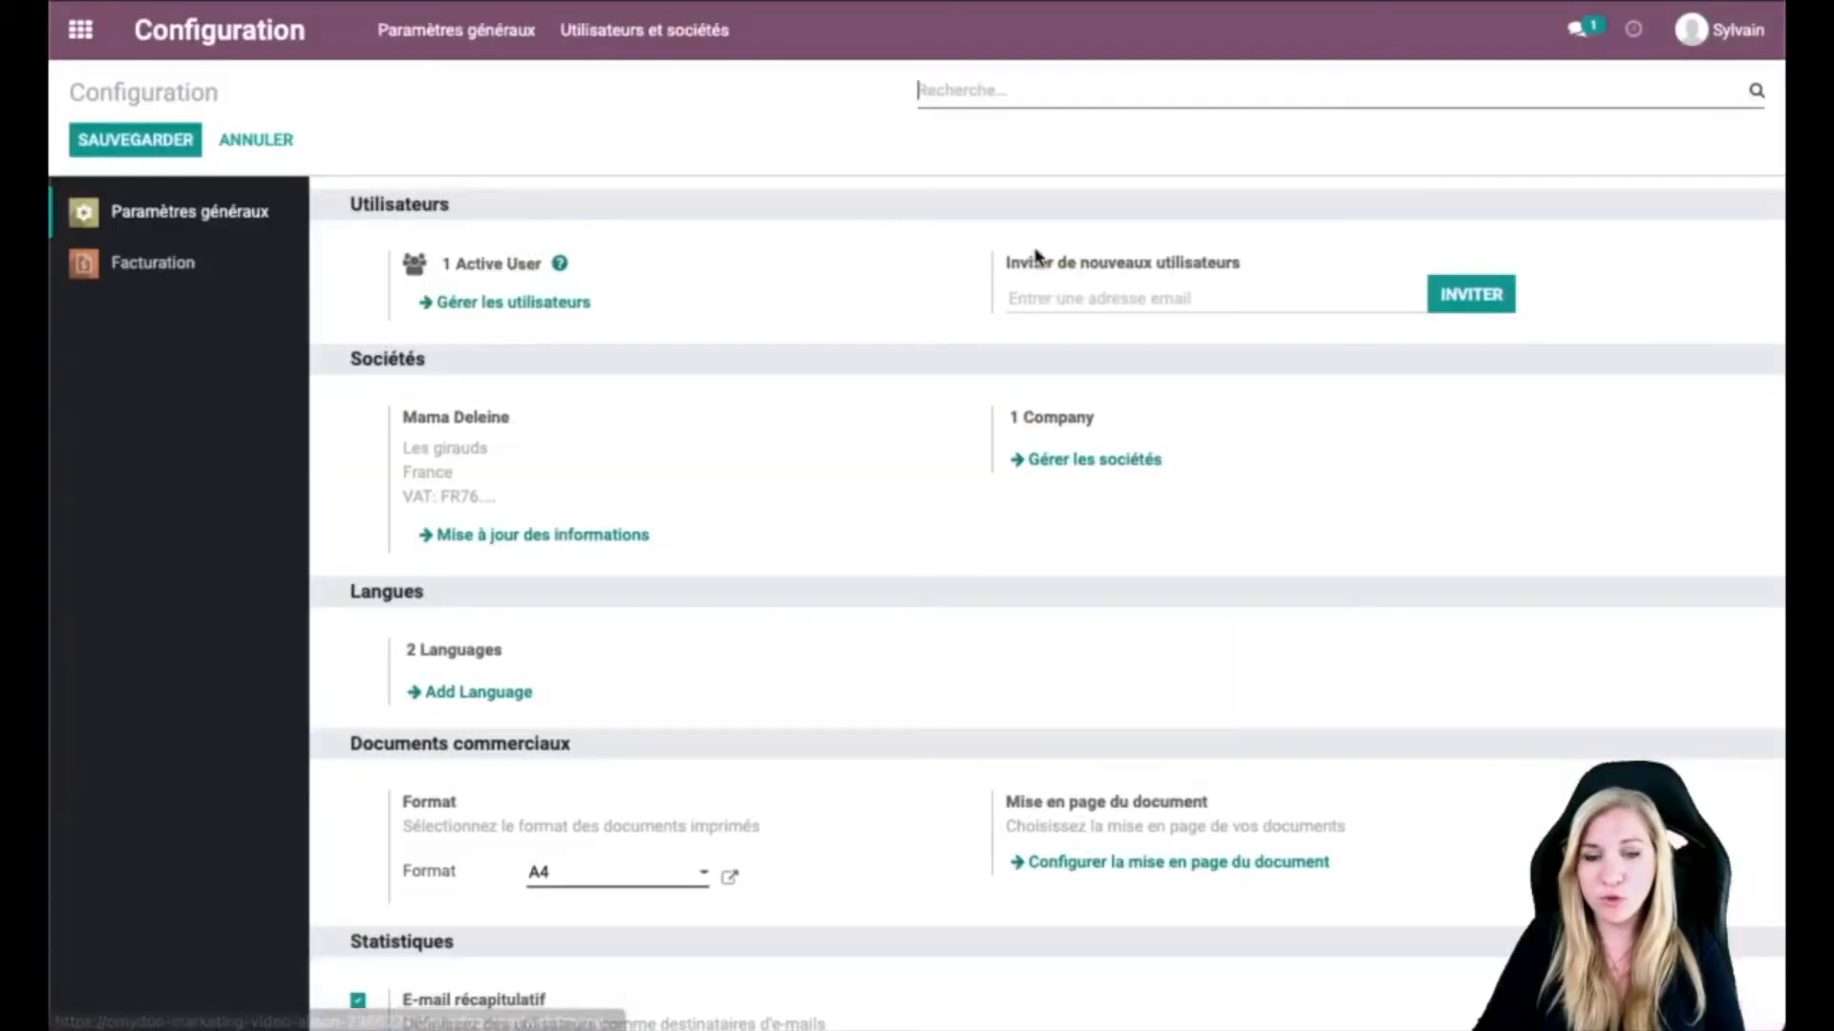
click(191, 272)
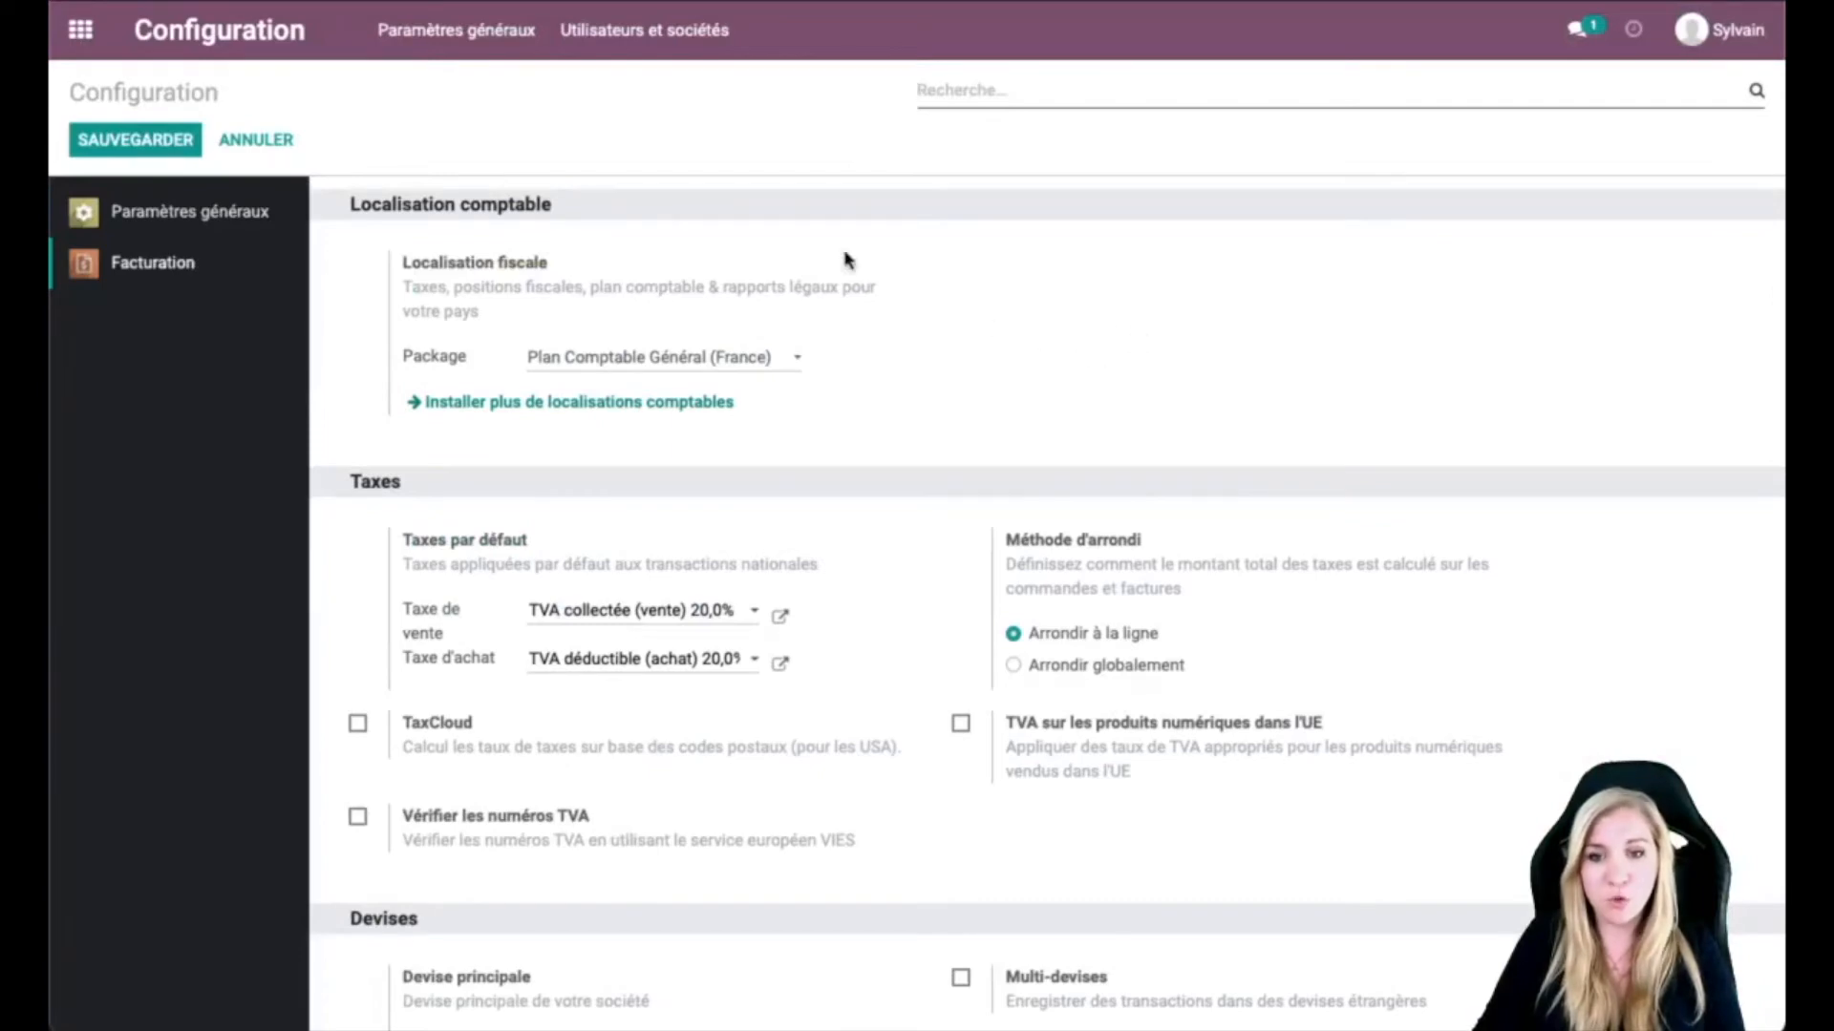
scroll(896, 428, down, 1)
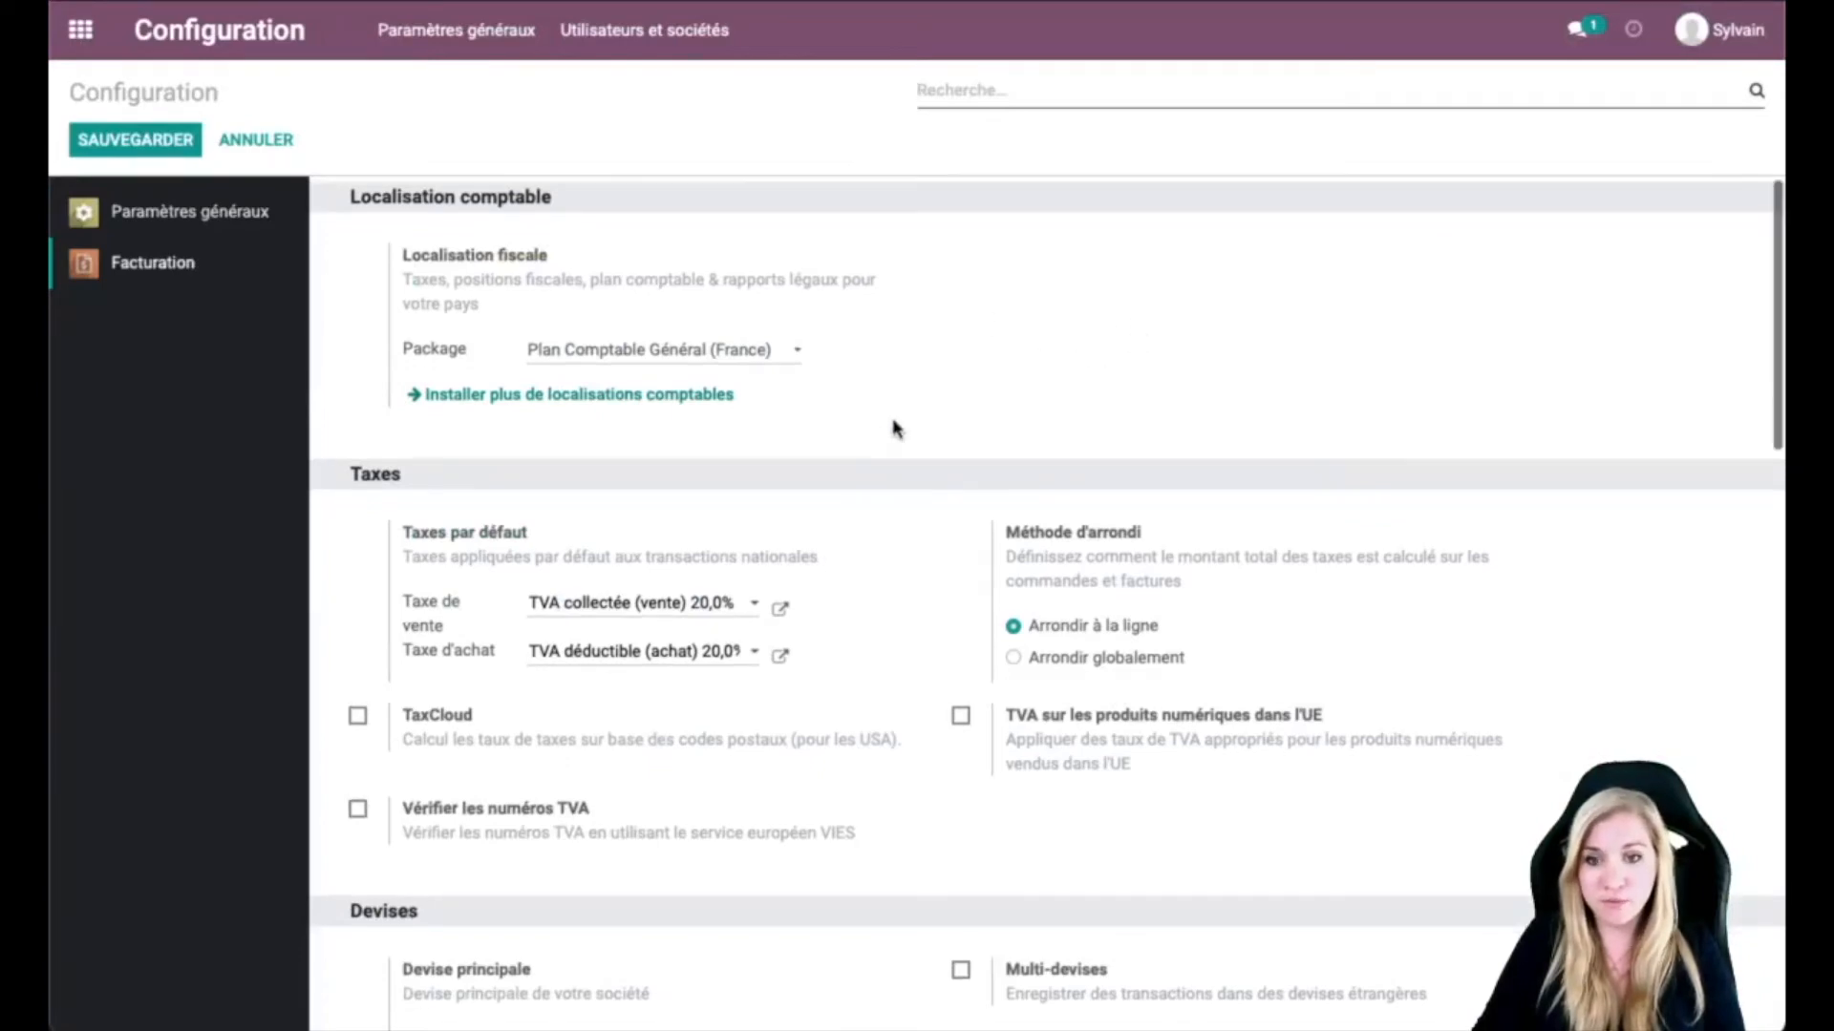
scroll(896, 428, up, 1)
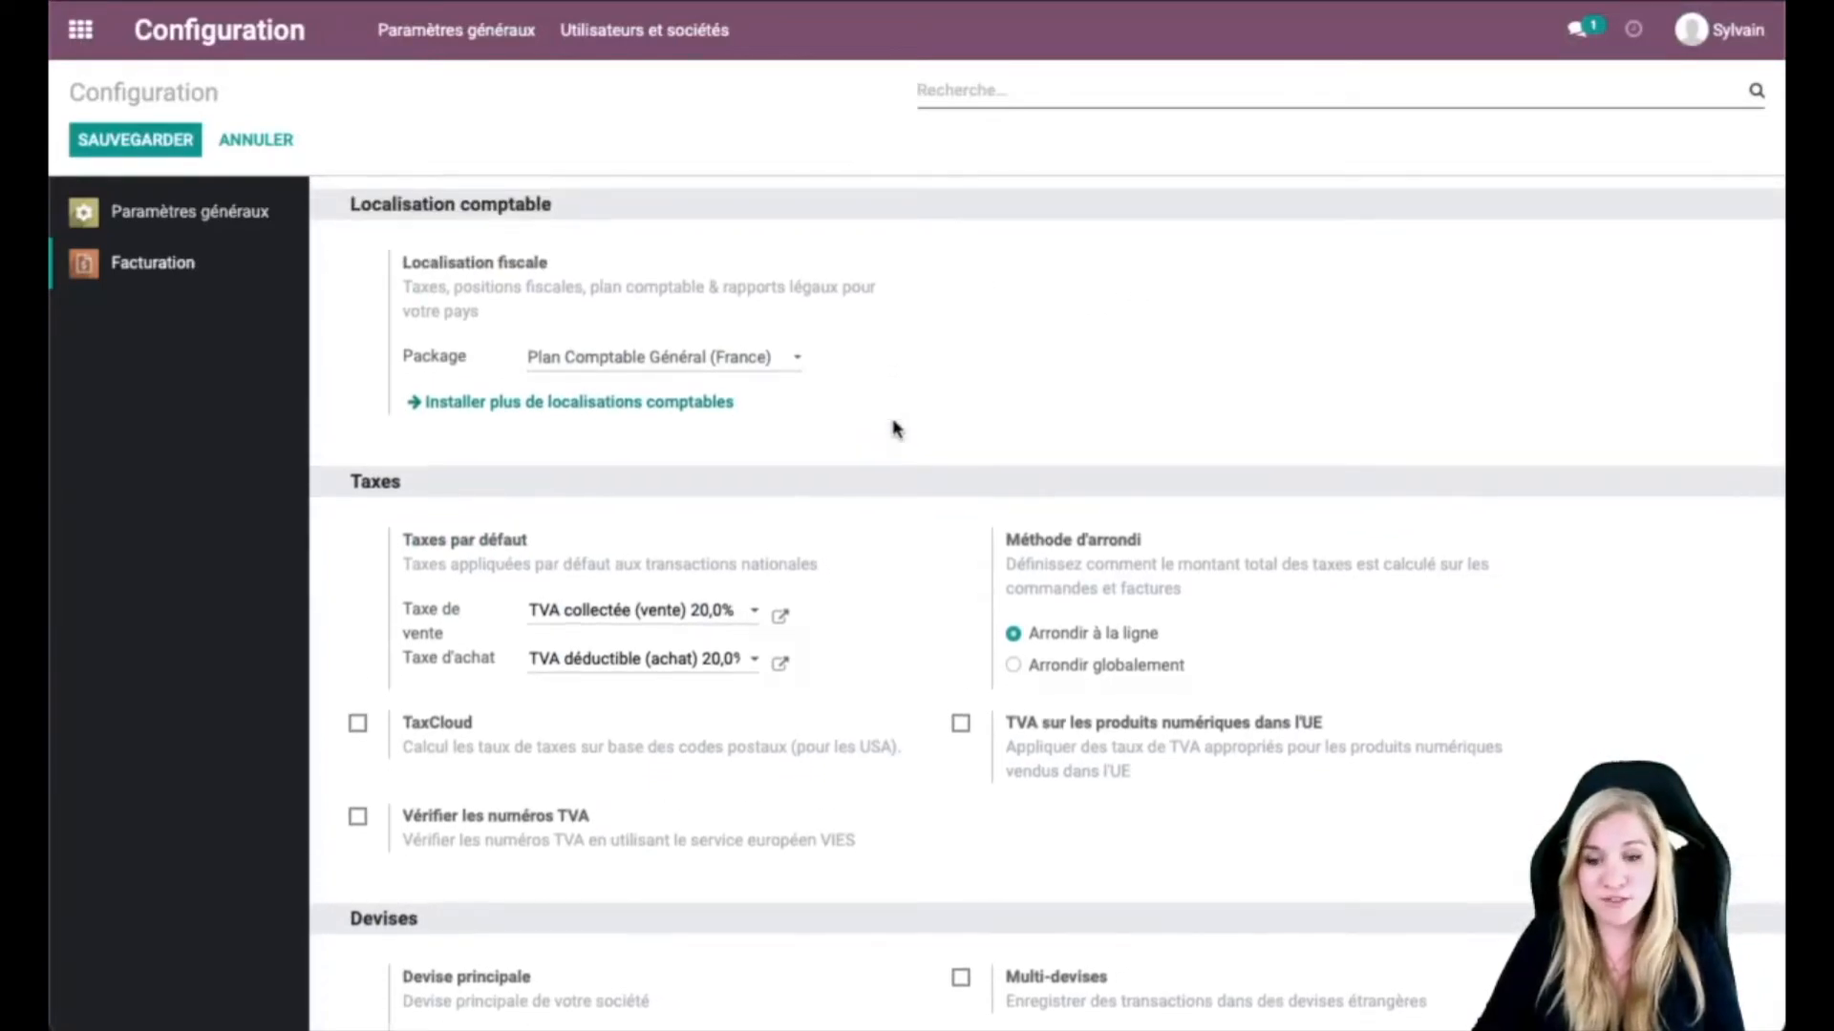
scroll(896, 428, down, 3)
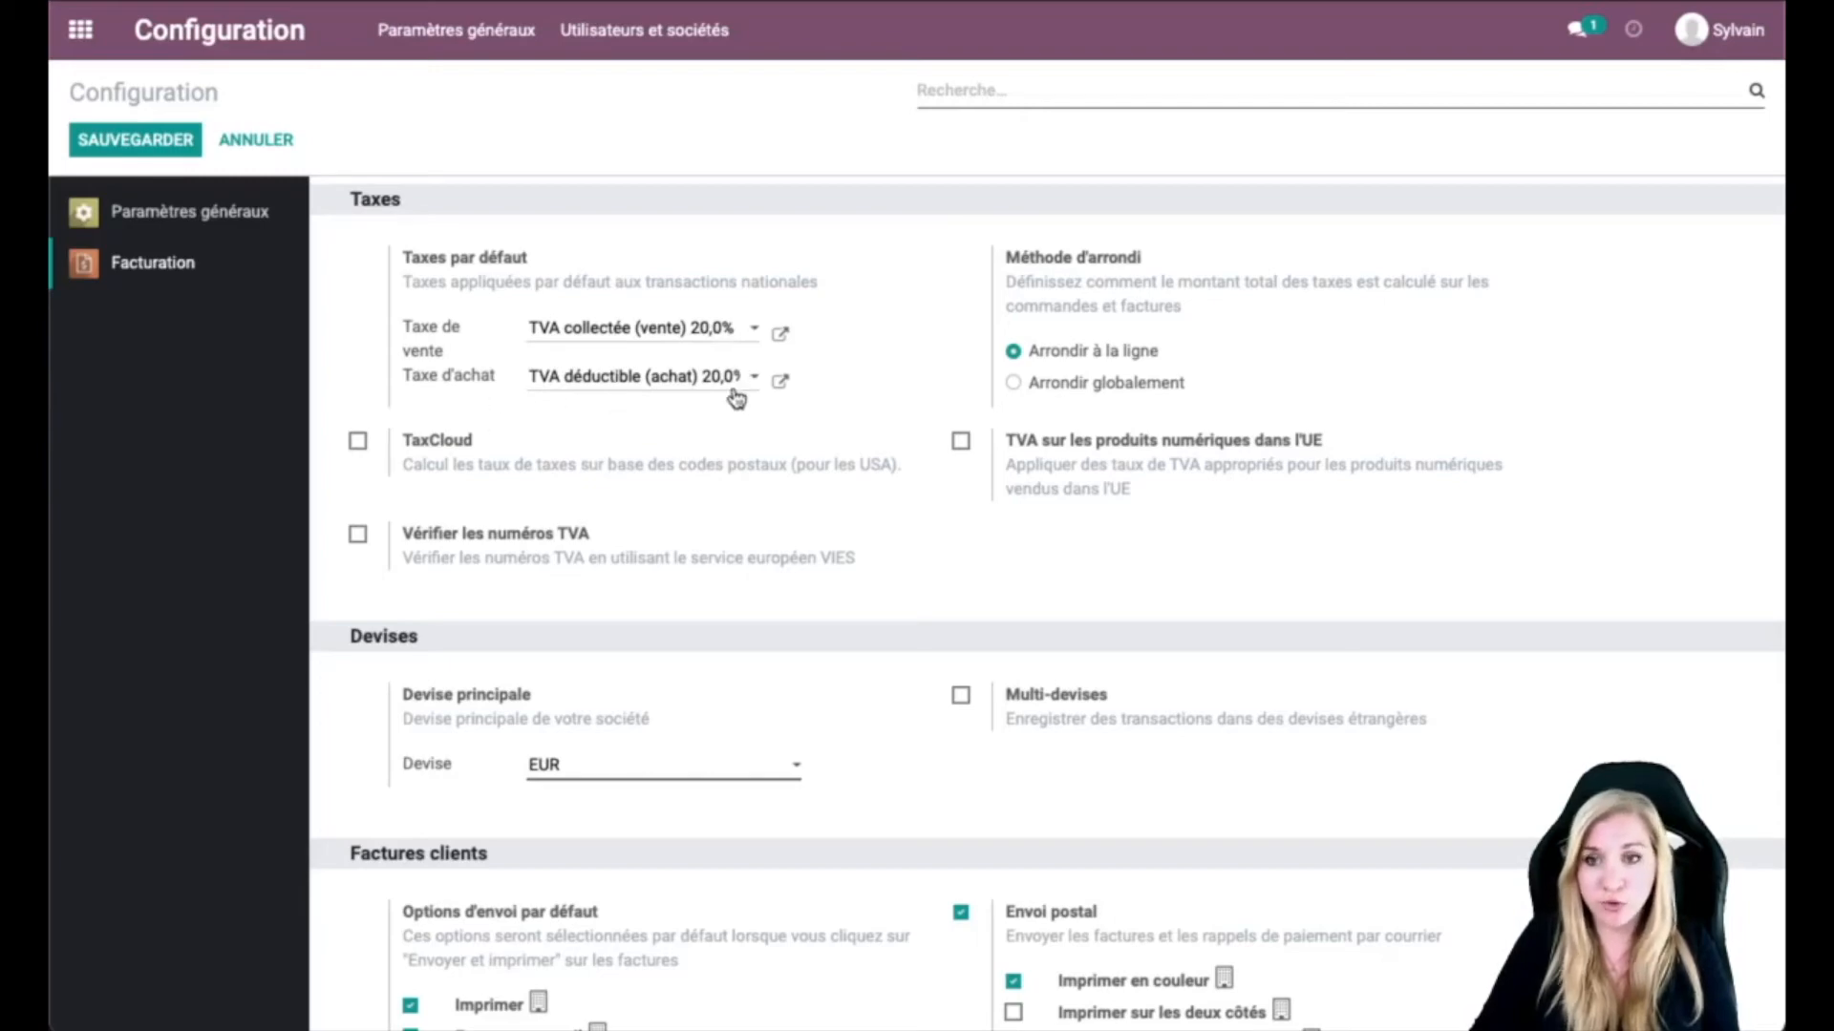
click(754, 330)
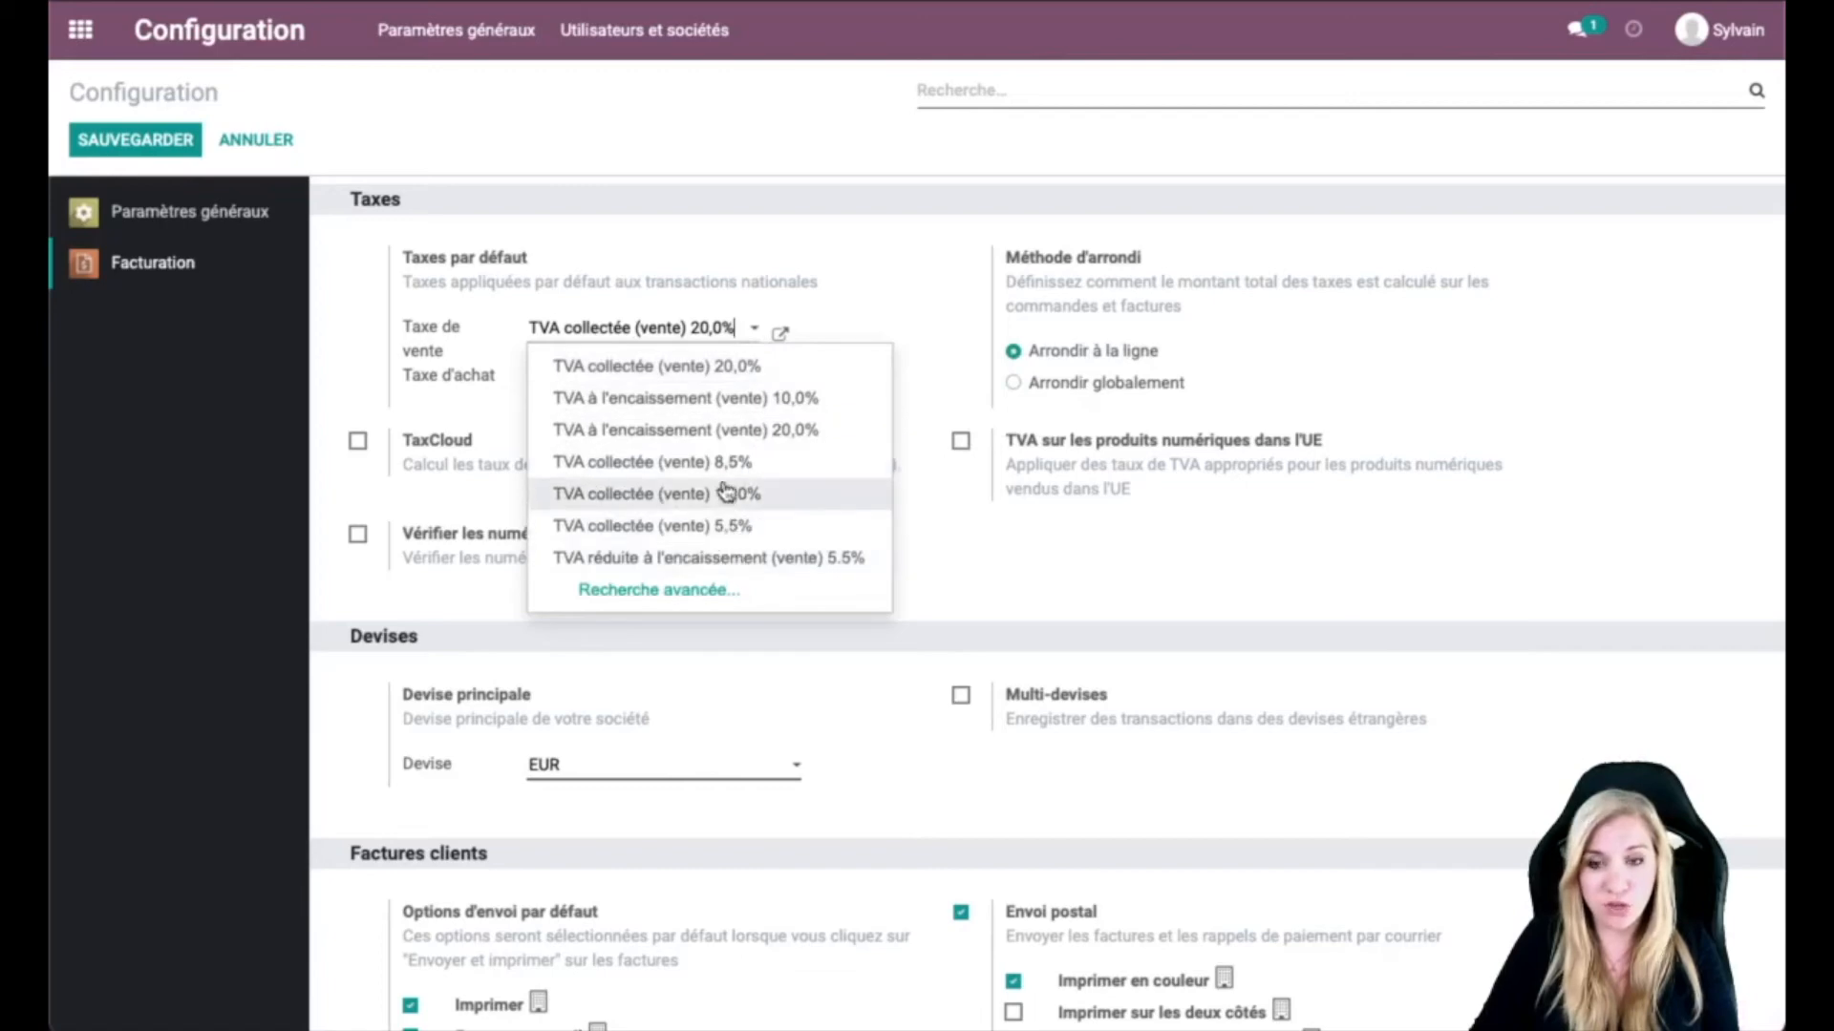
click(687, 591)
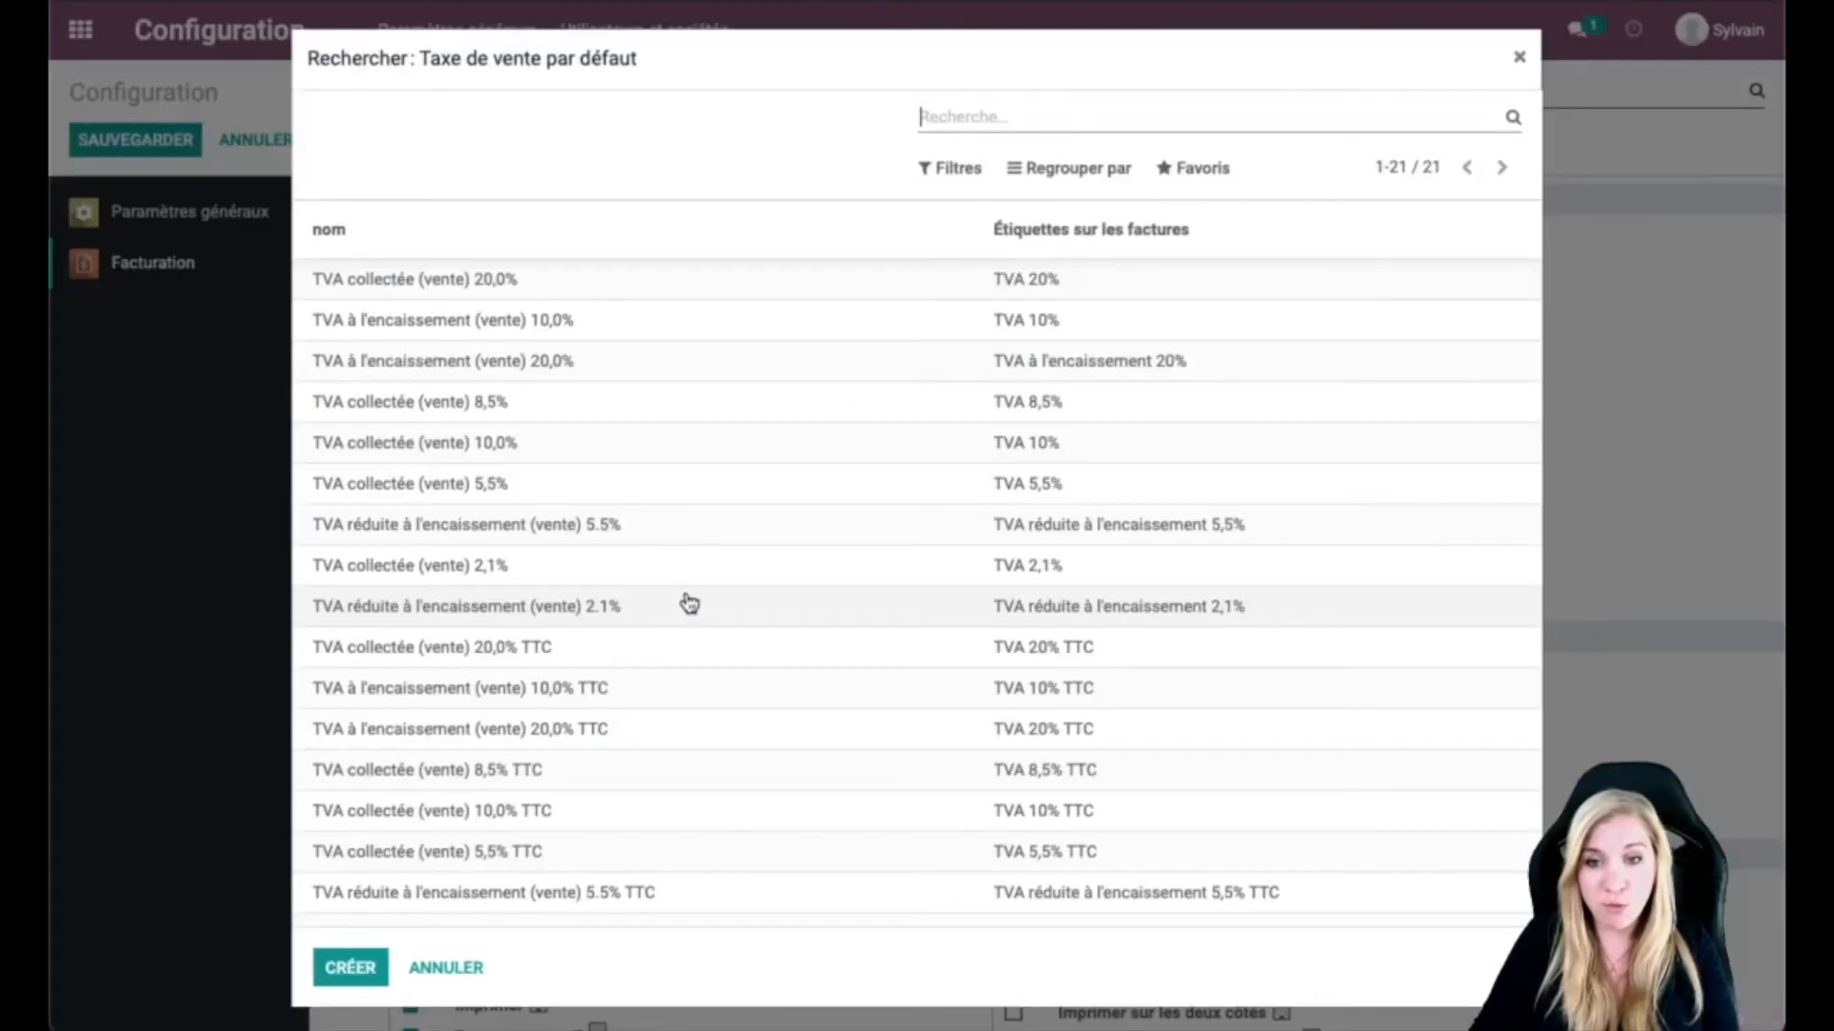
scroll(689, 603, down, 3)
scroll(690, 602, up, 3)
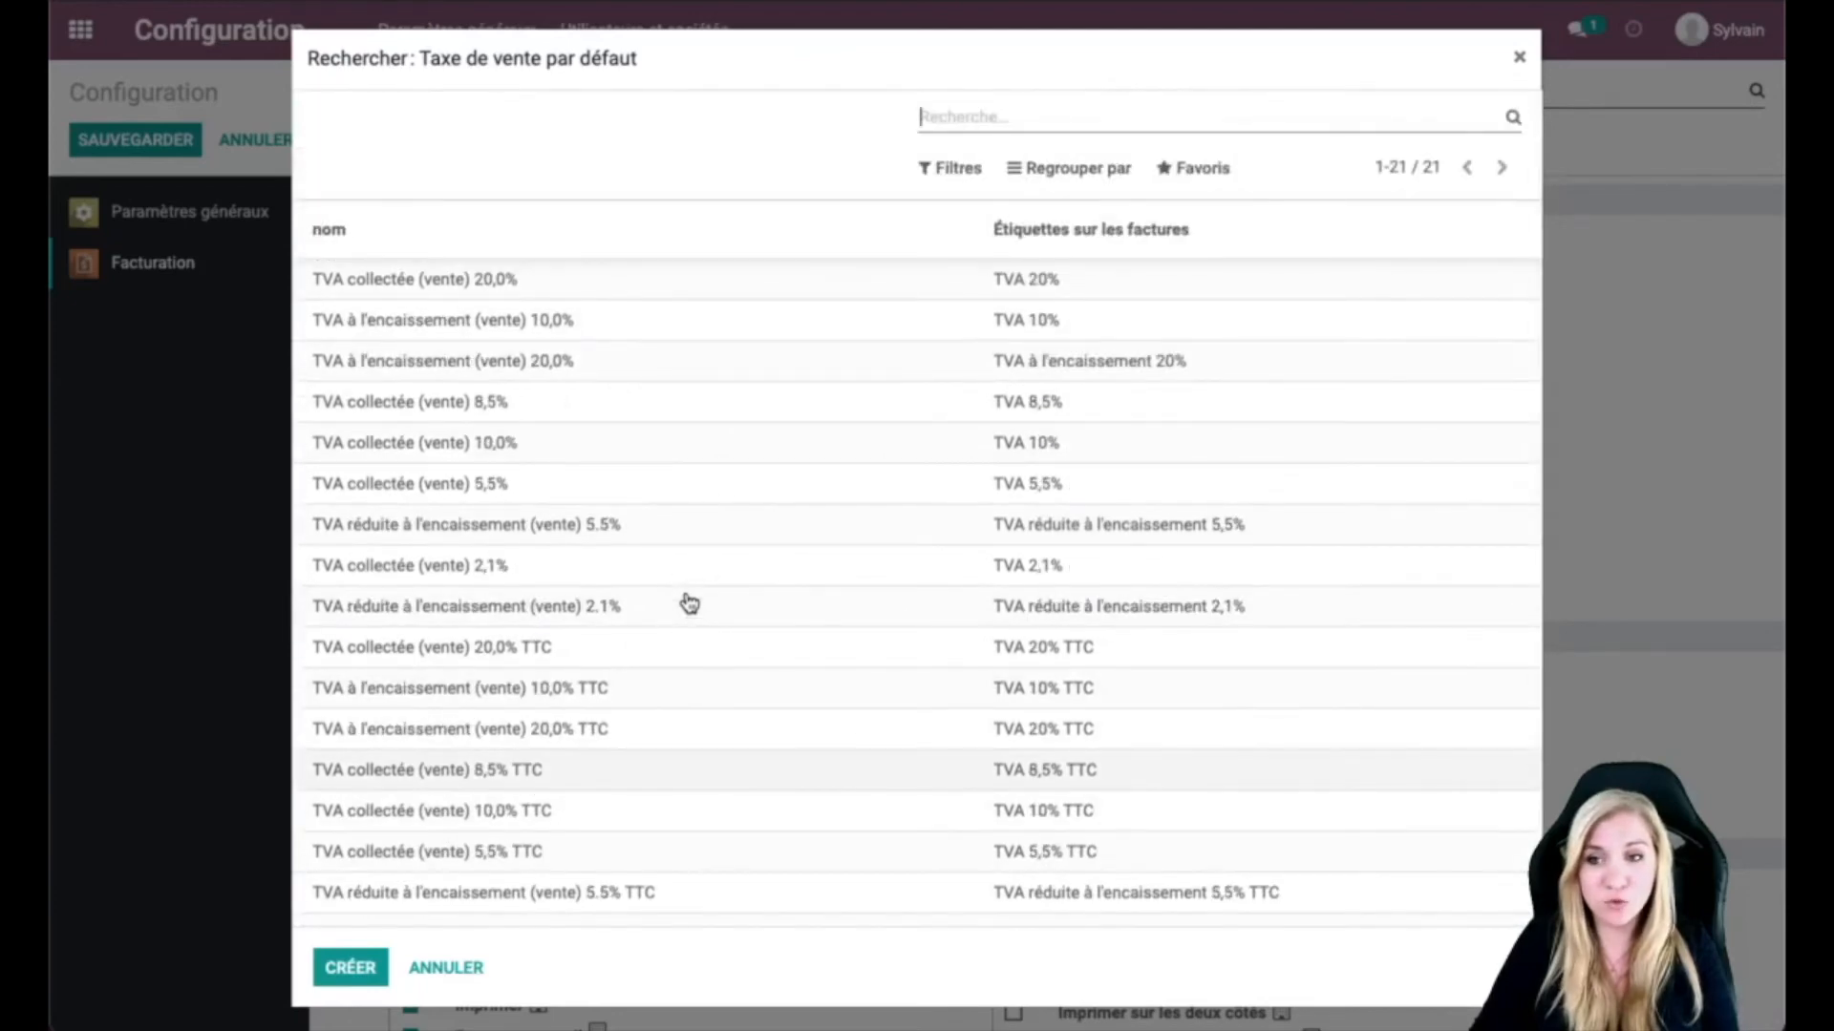
scroll(541, 863, down, 3)
scroll(540, 860, up, 3)
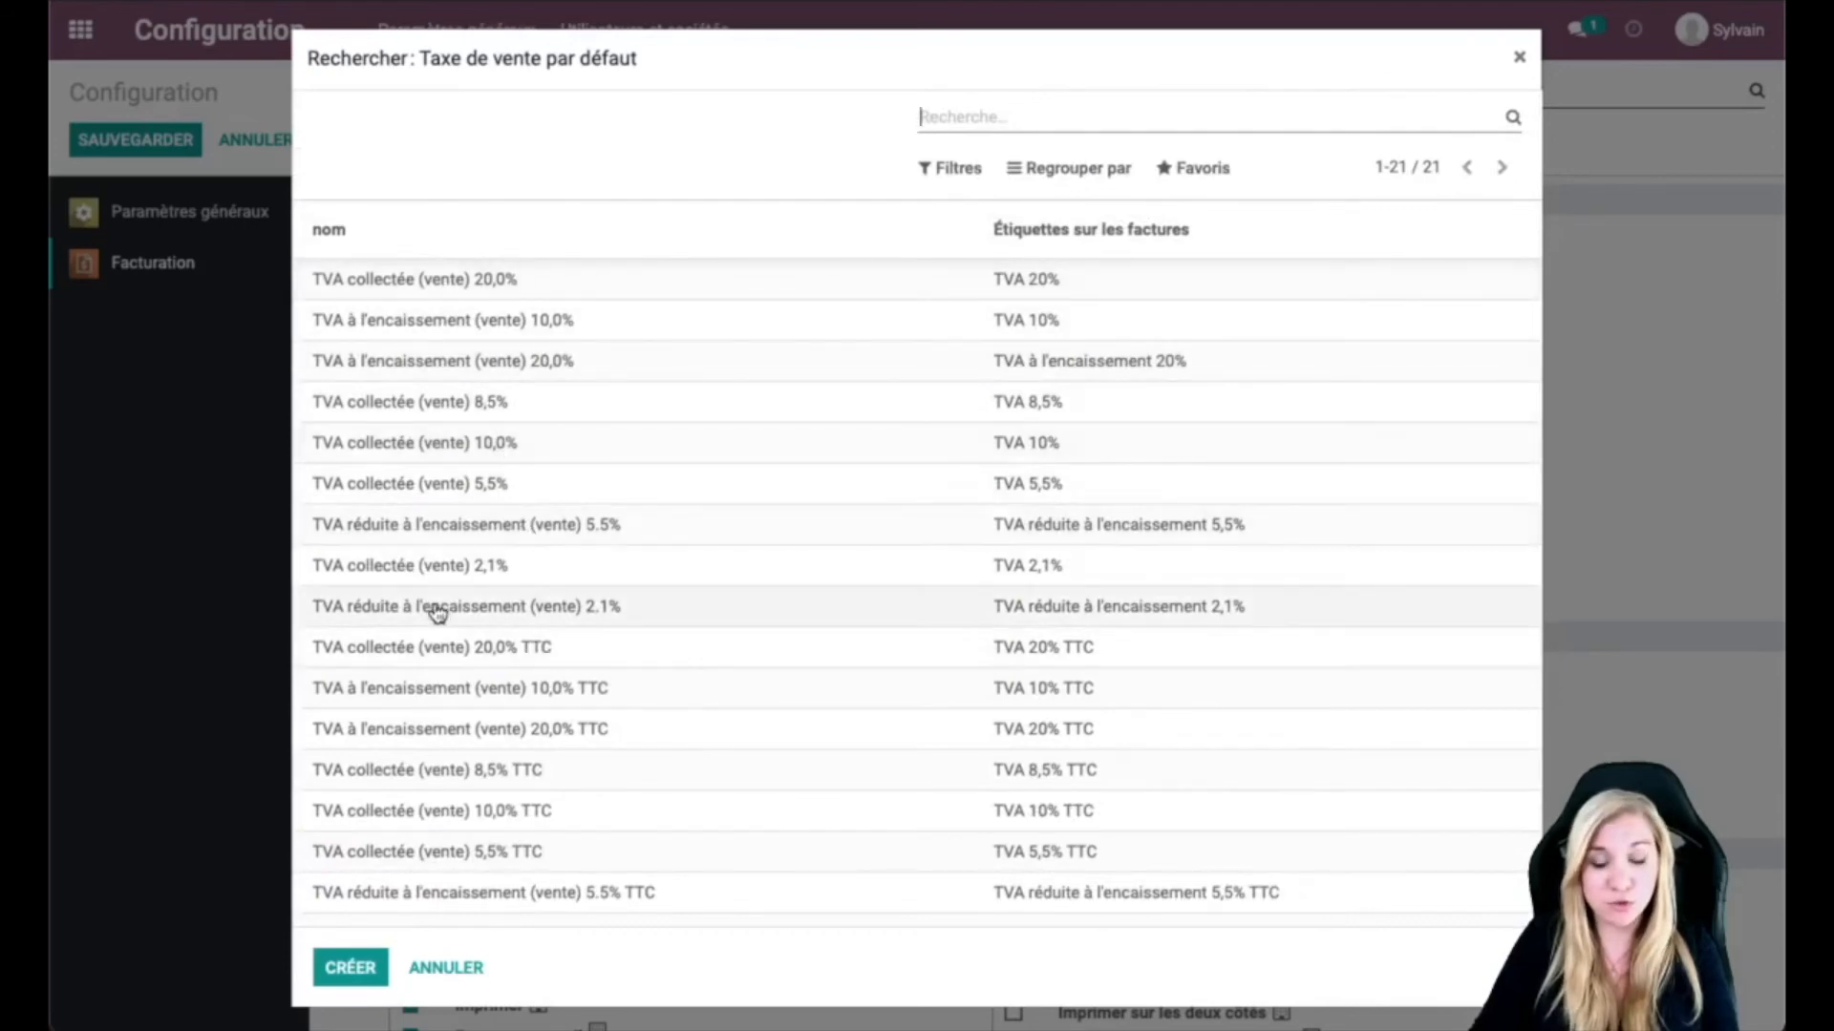
click(441, 968)
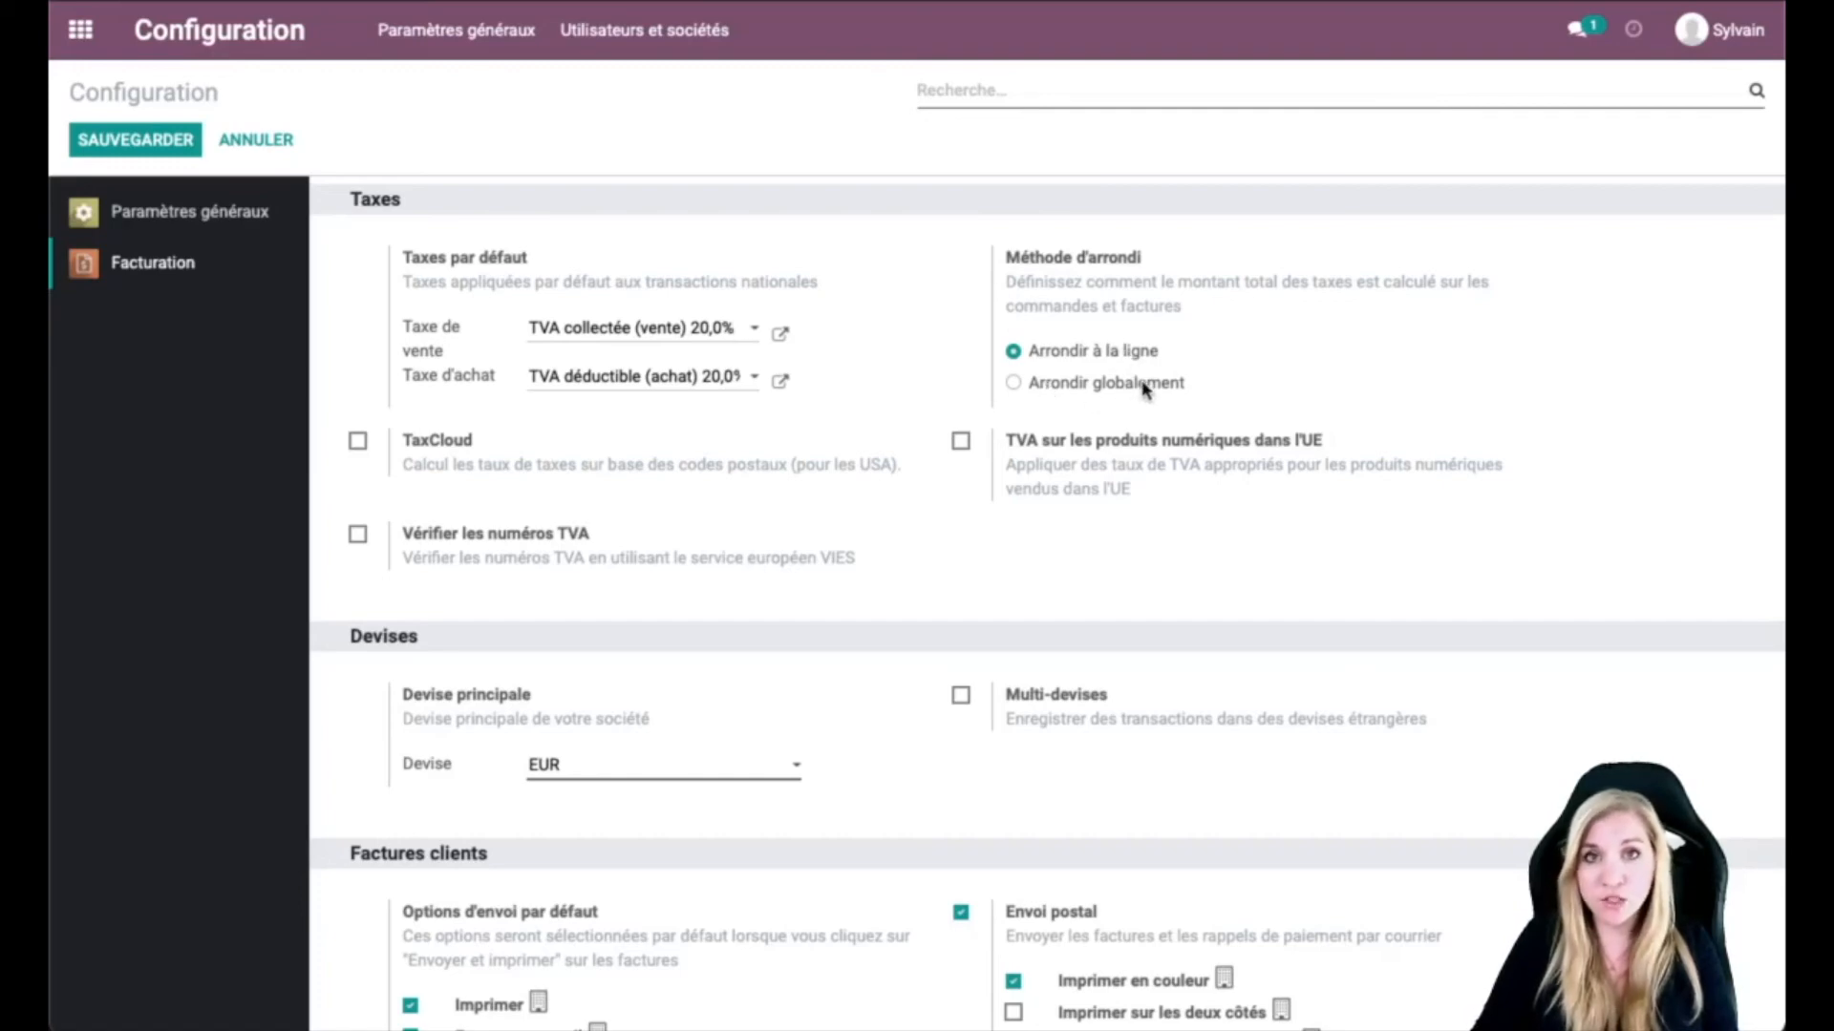
Step: Set the rounding method to Arrondir globalement and scroll down to the customer invoice options
click(1013, 383)
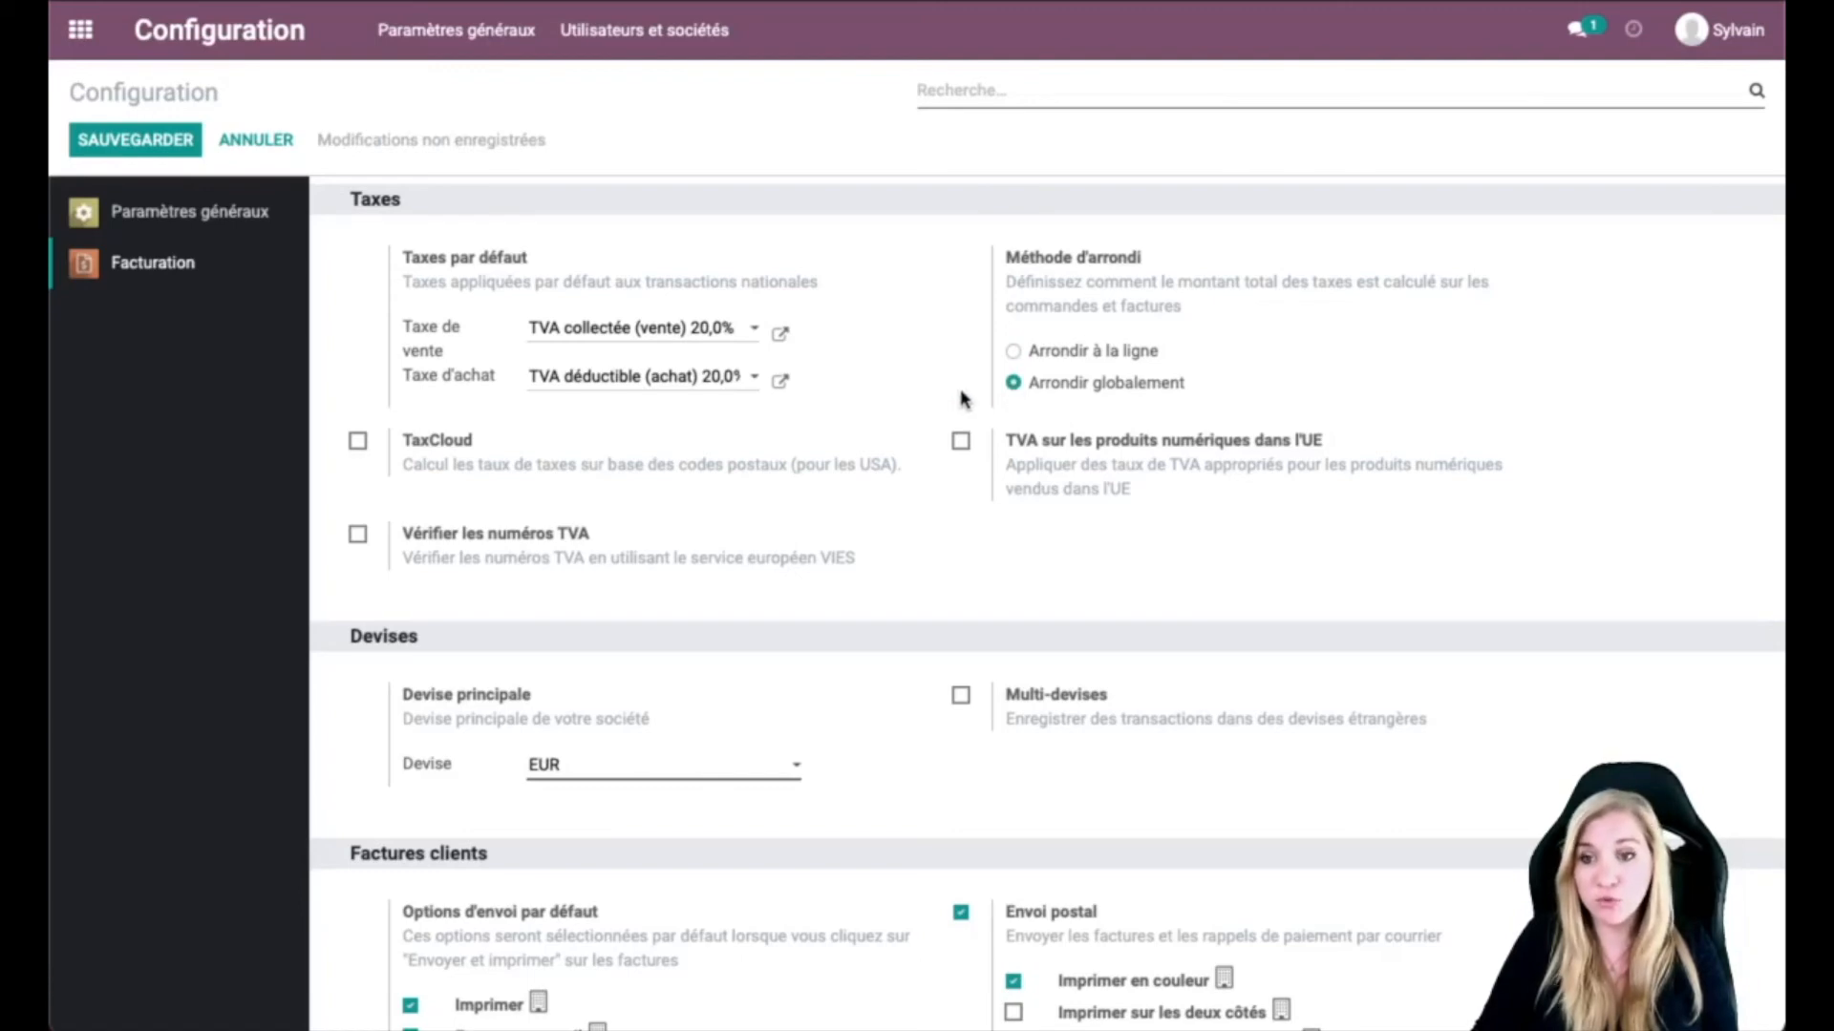
scroll(963, 398, down, 4)
scroll(963, 398, down, 3)
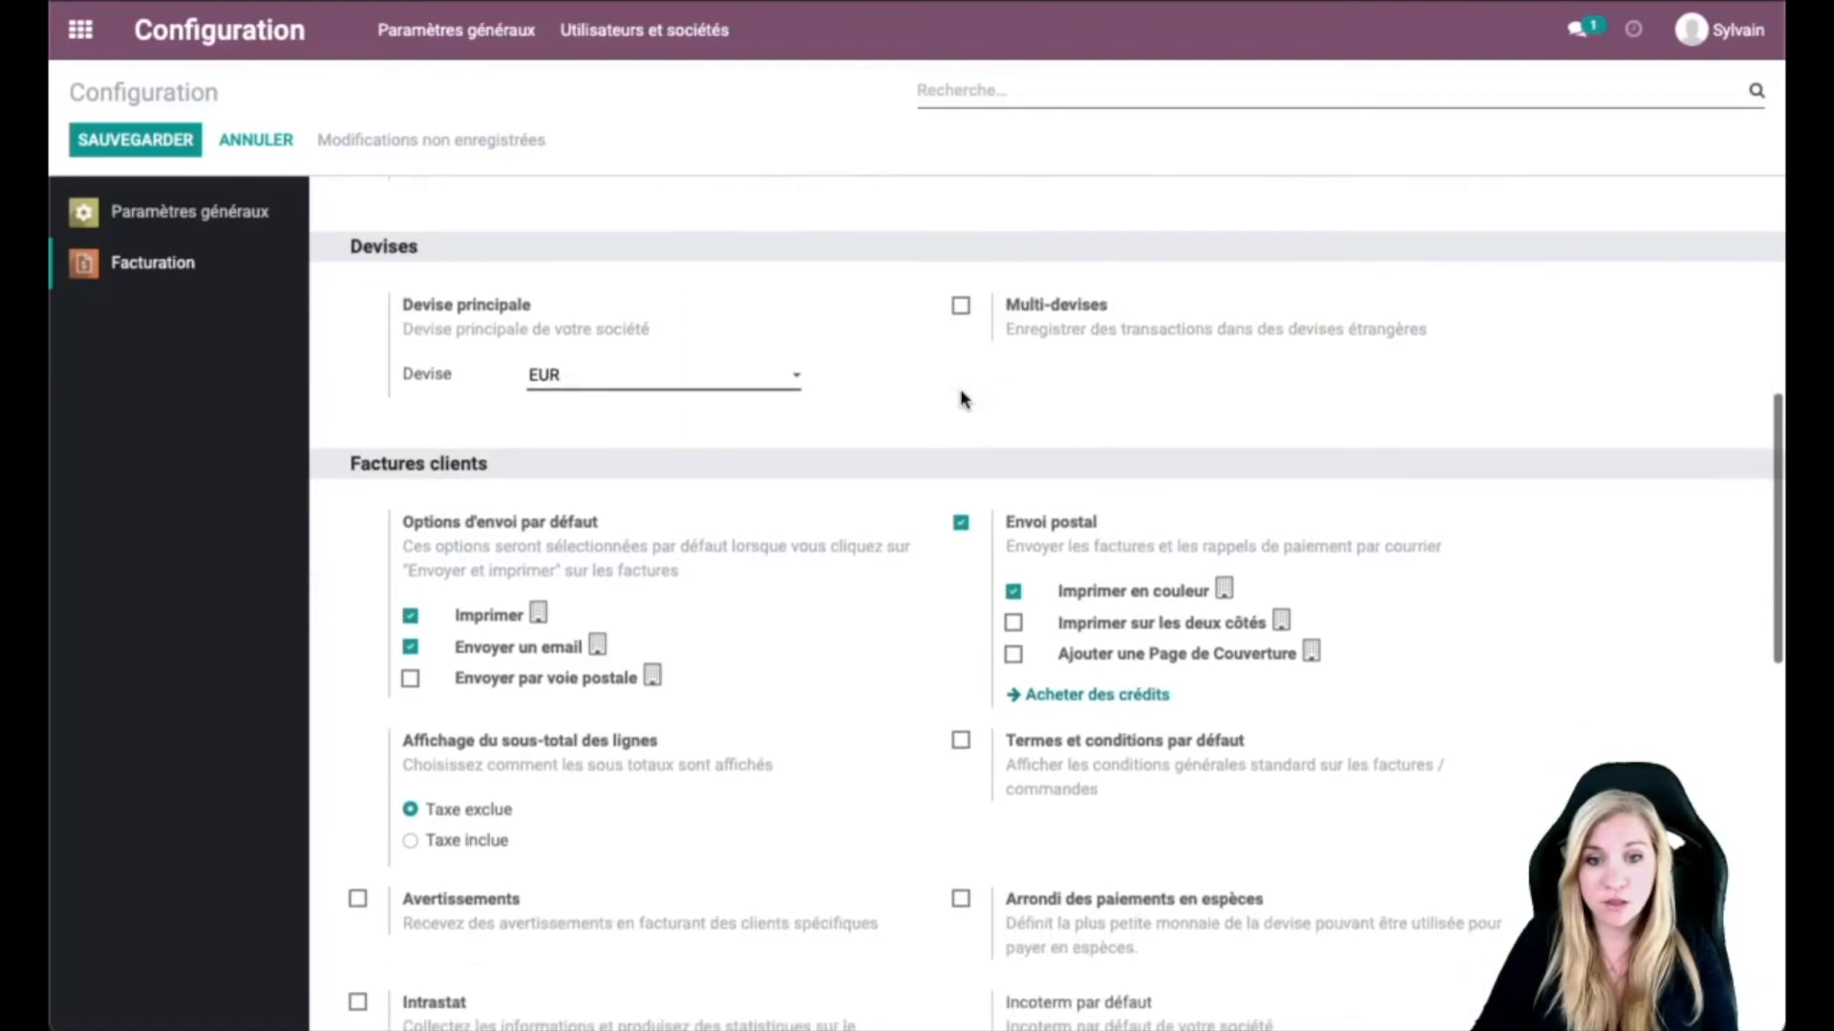
scroll(962, 398, down, 1)
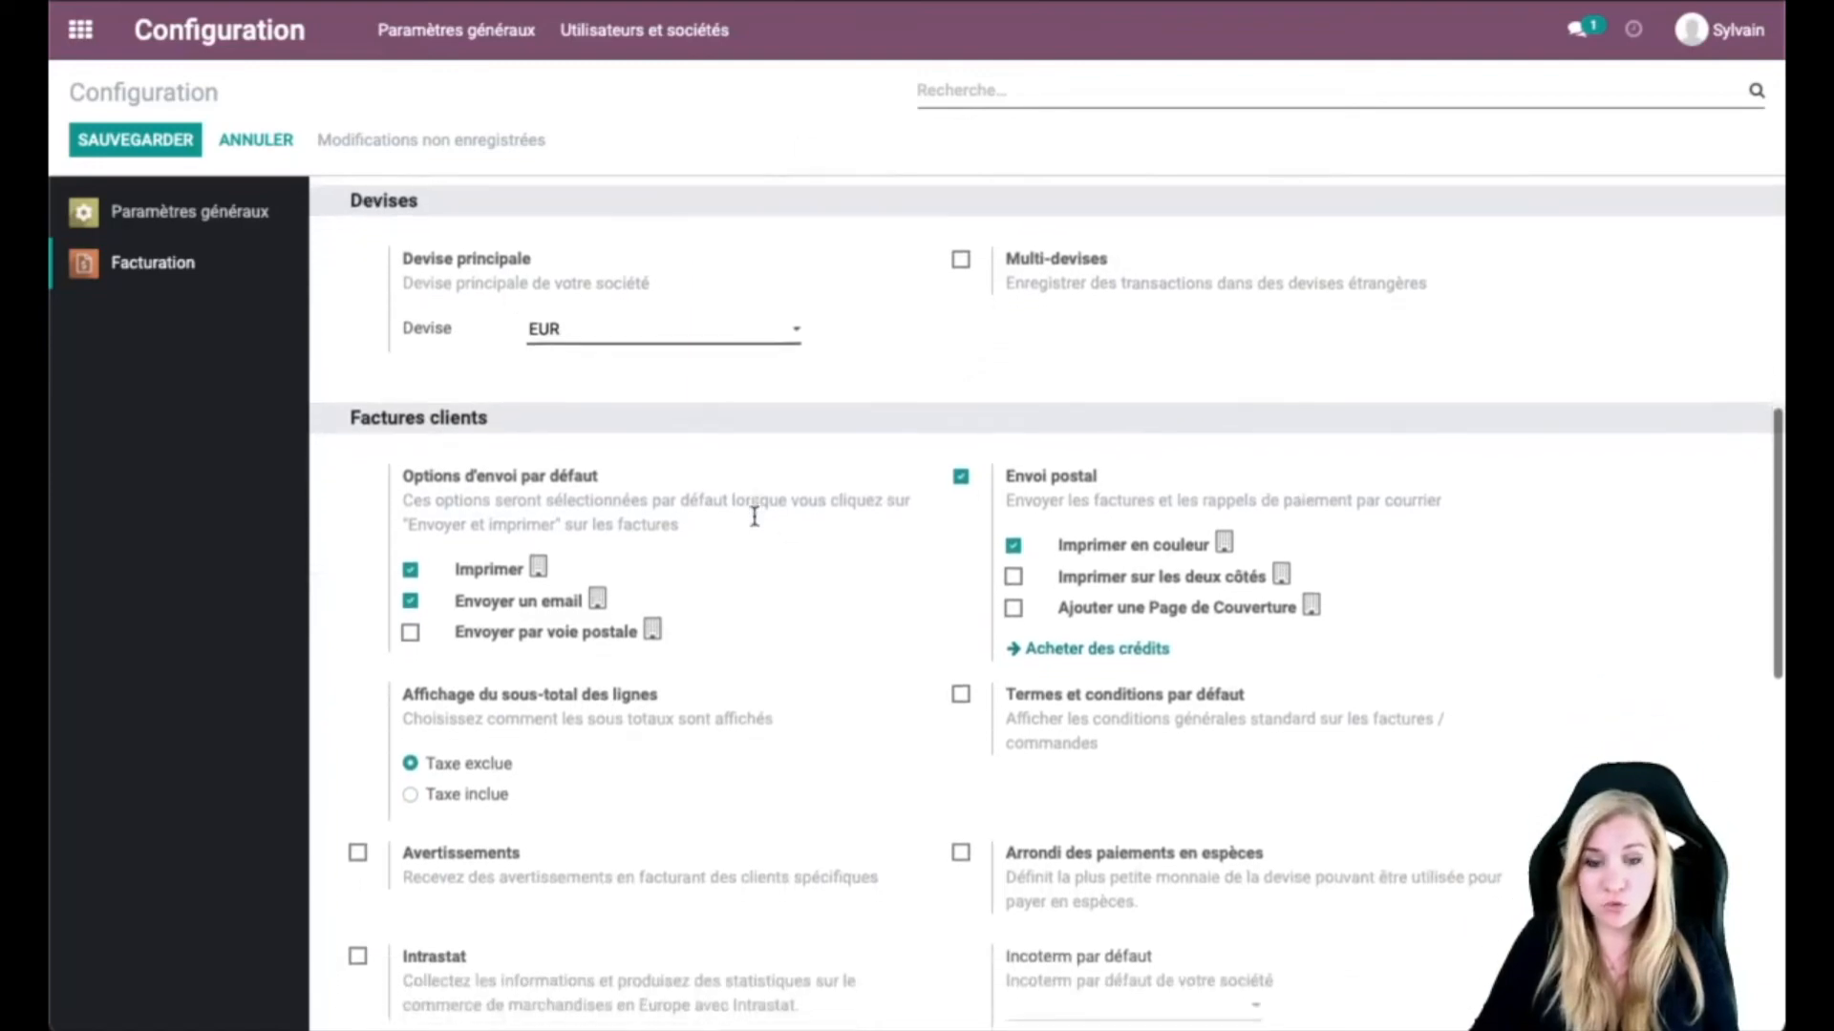
scroll(754, 524, down, 5)
scroll(755, 524, up, 1)
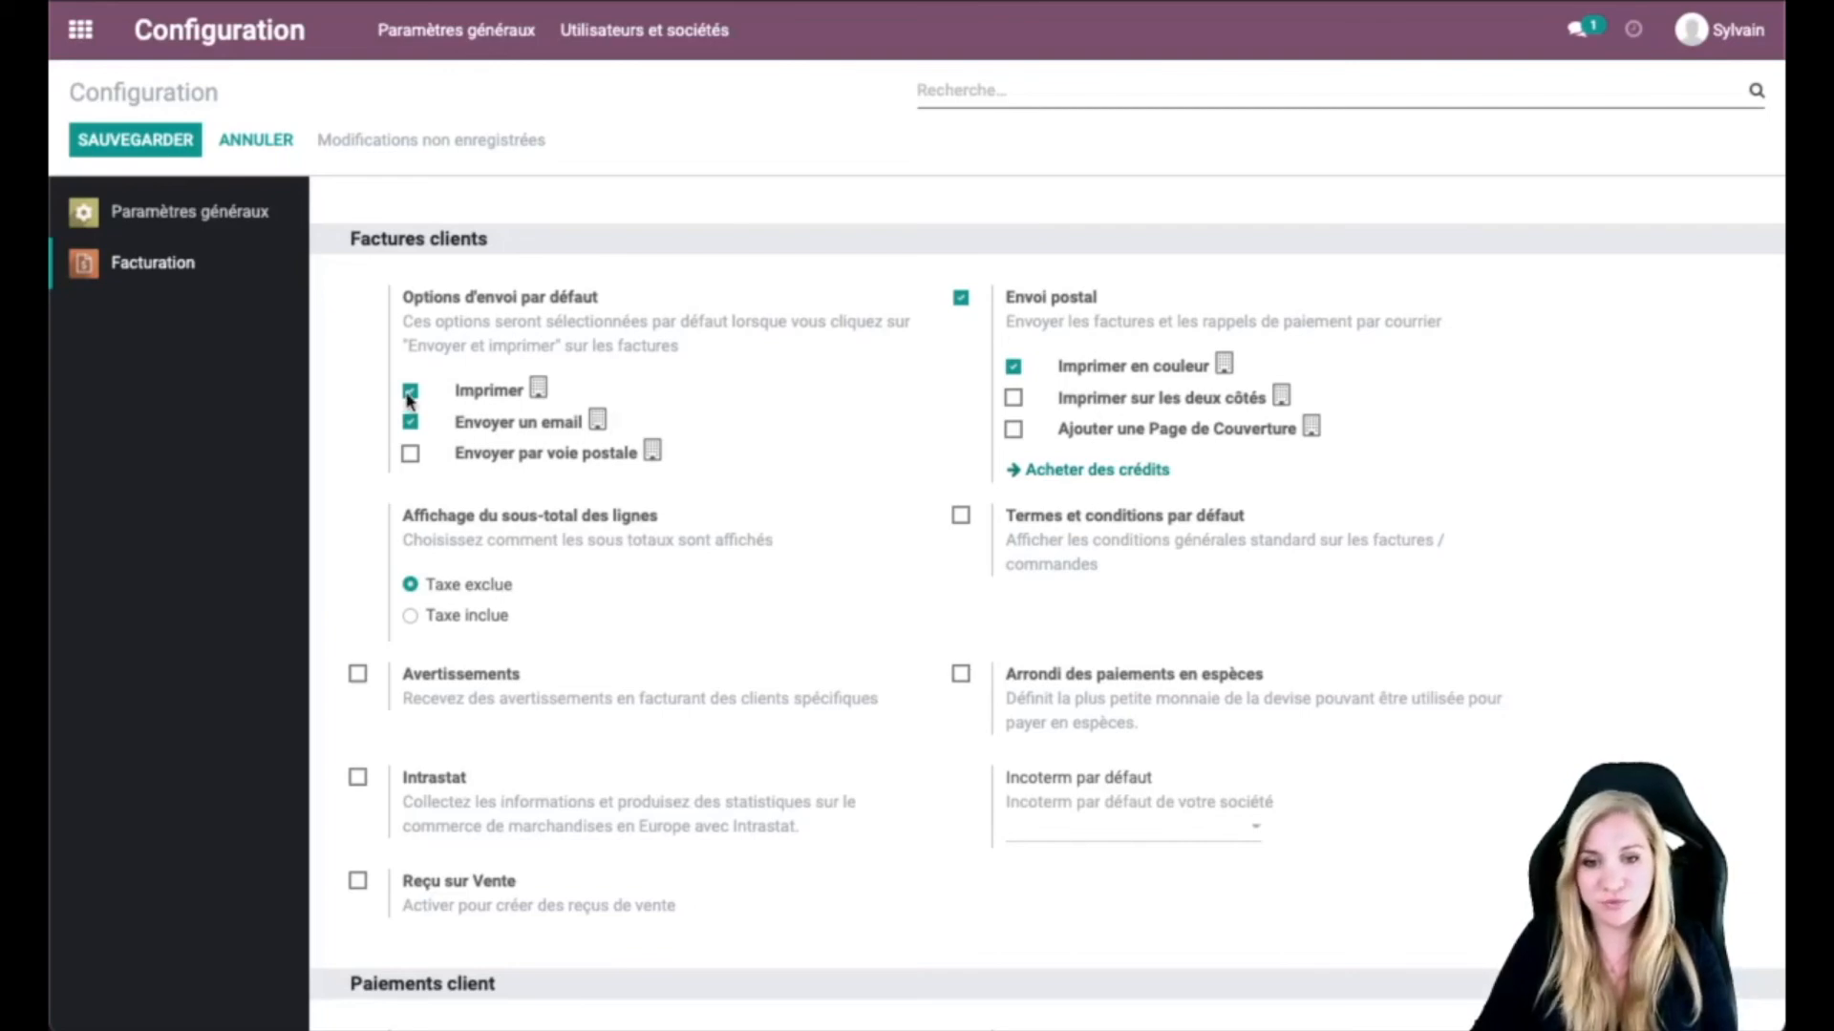
scroll(667, 464, down, 1)
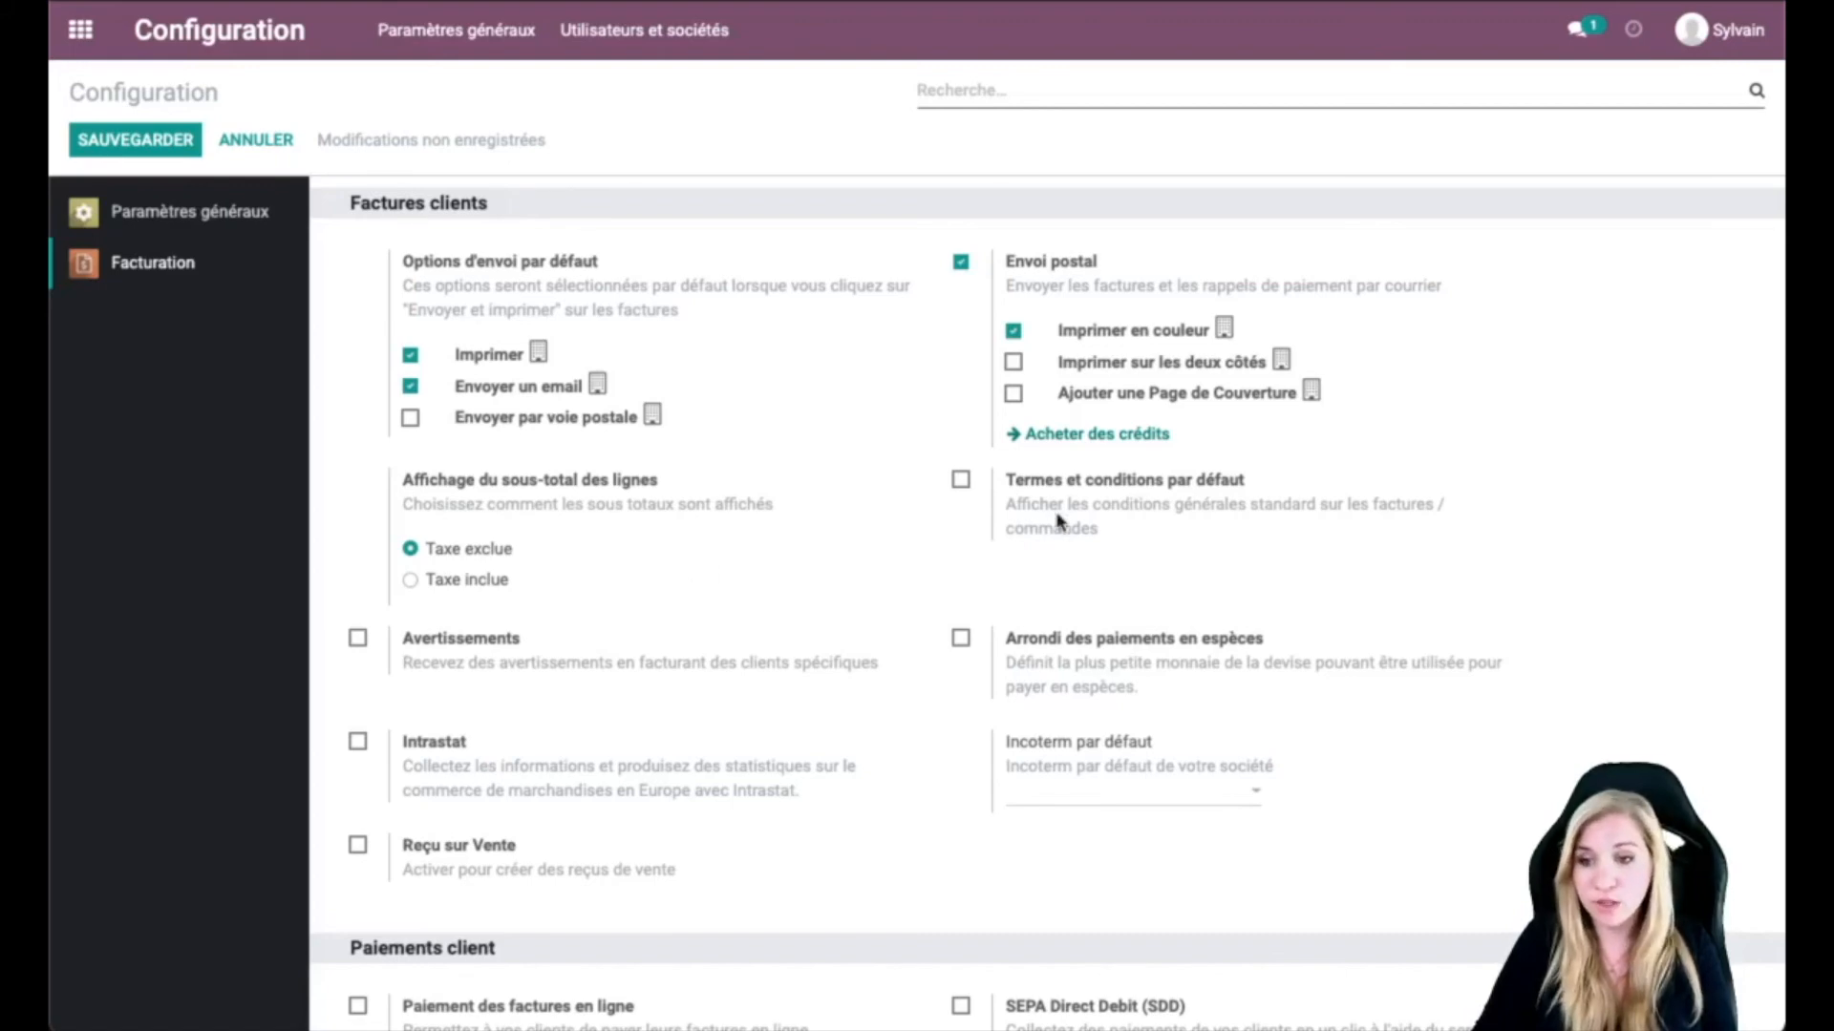
Step: Enable default terms and conditions on customer invoices, leaving the terms text blank
click(961, 480)
click(1117, 599)
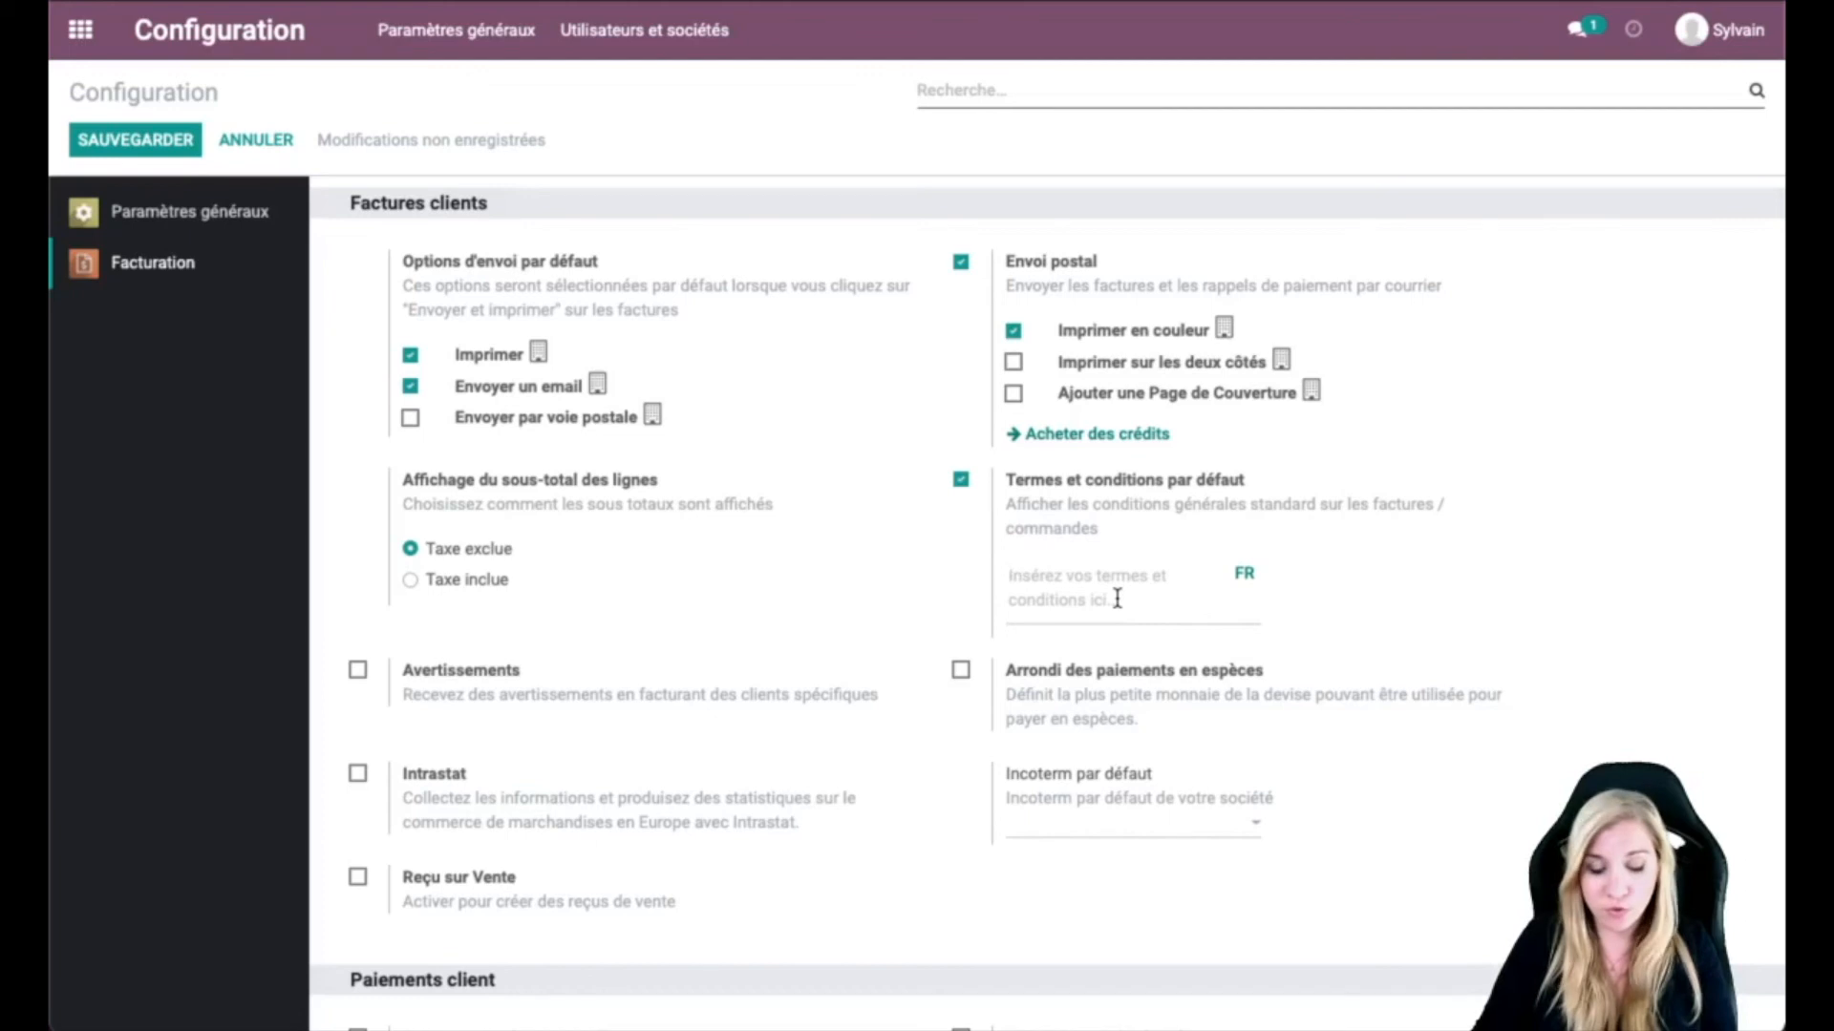
text(dhdh)
key(BackSpace)
key(BackSpace)
key(BackSpace)
key(BackSpace)
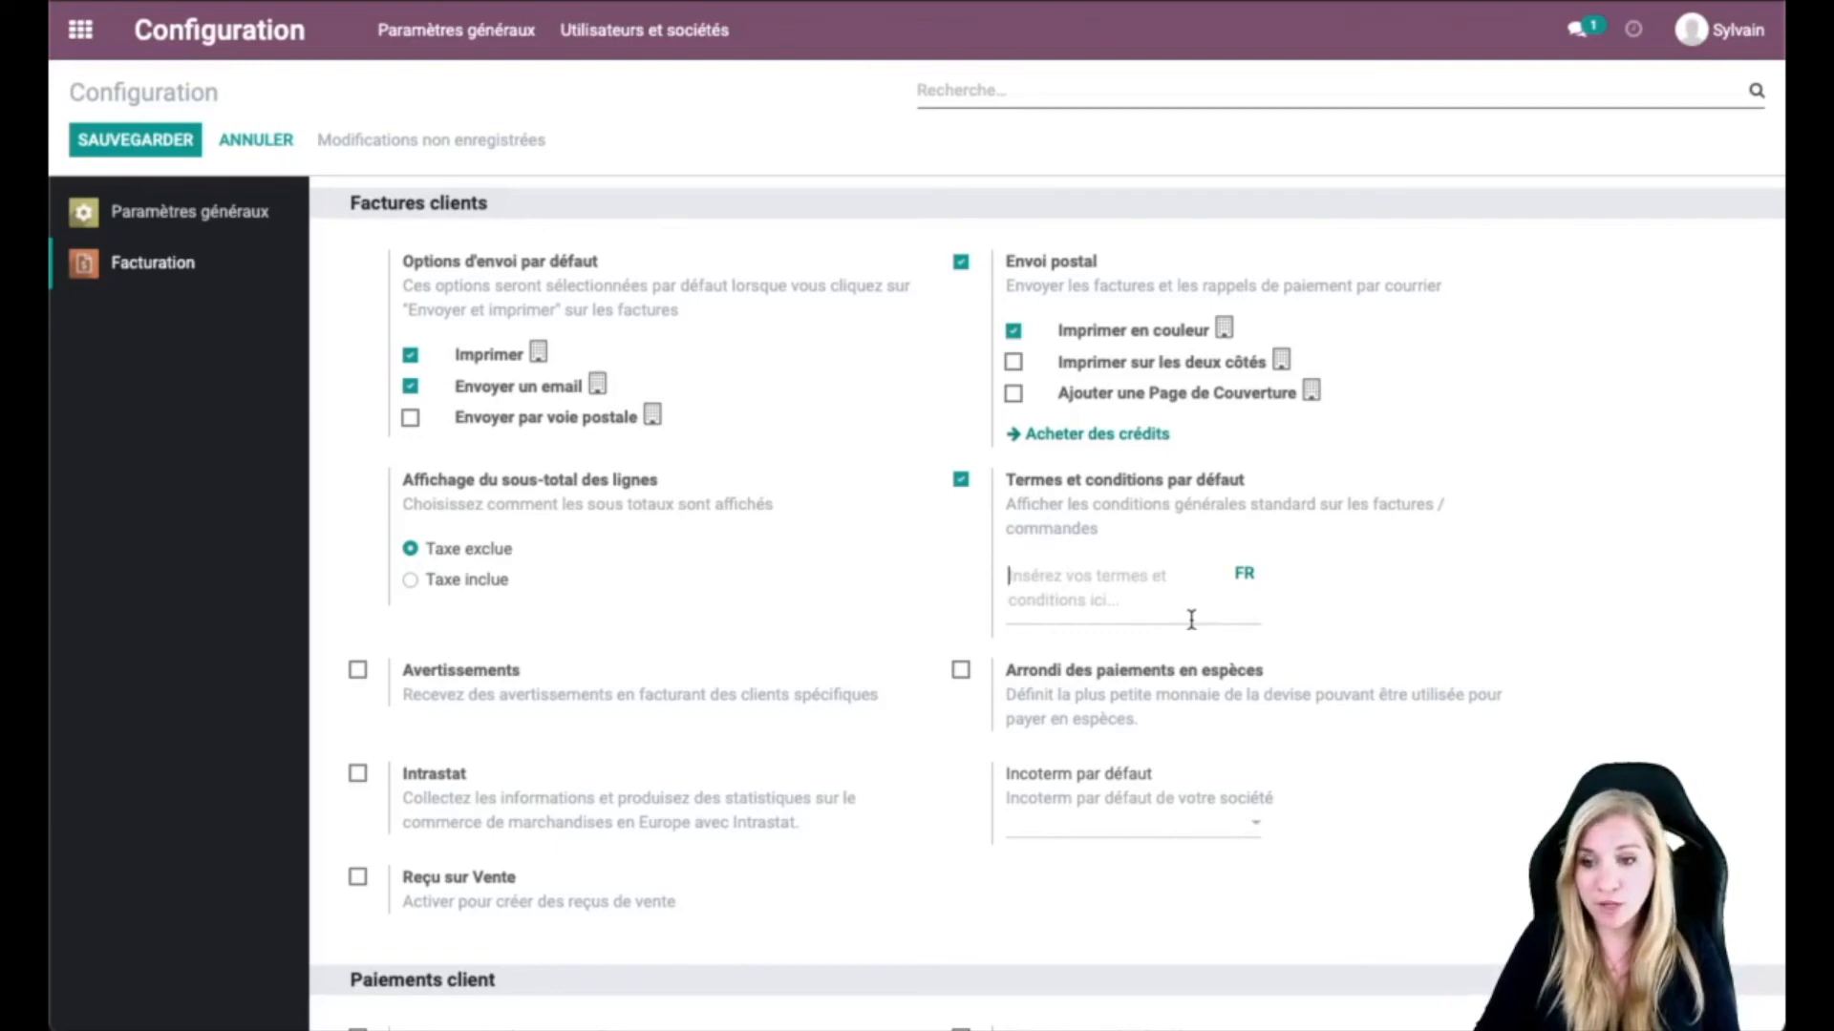
scroll(1191, 620, down, 2)
scroll(1191, 620, down, 5)
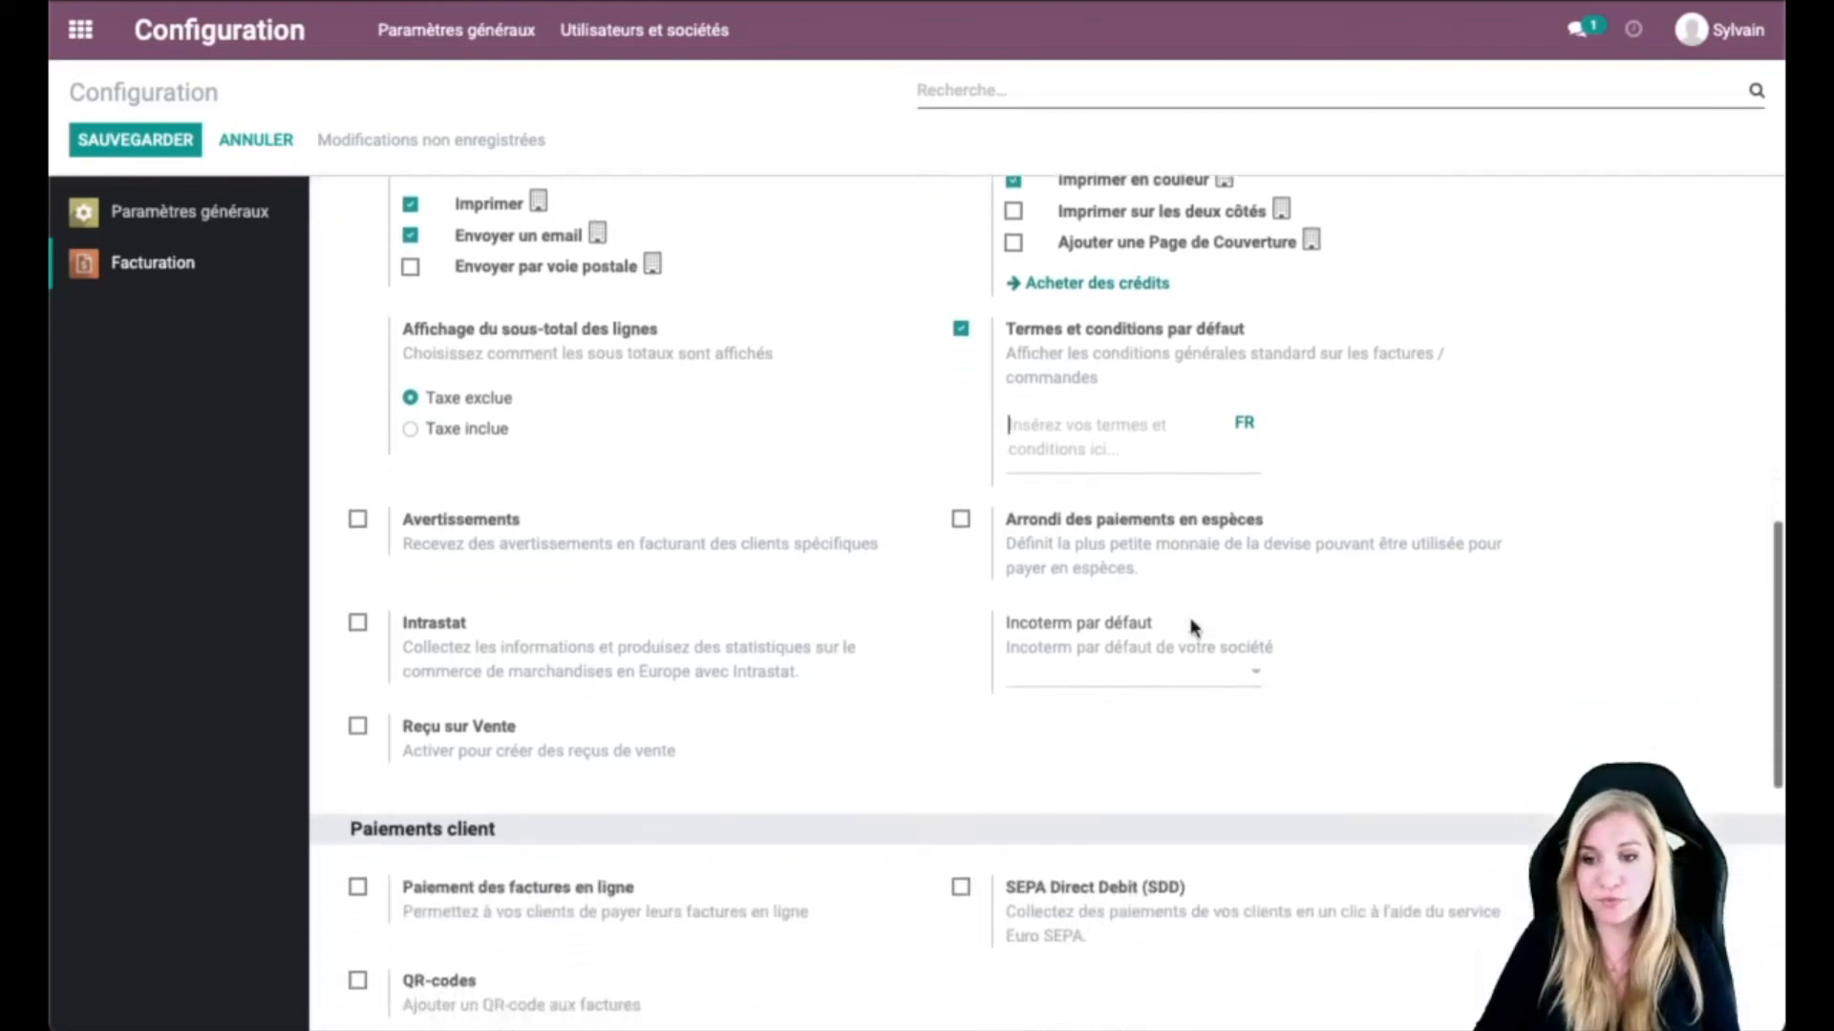
scroll(1191, 627, down, 4)
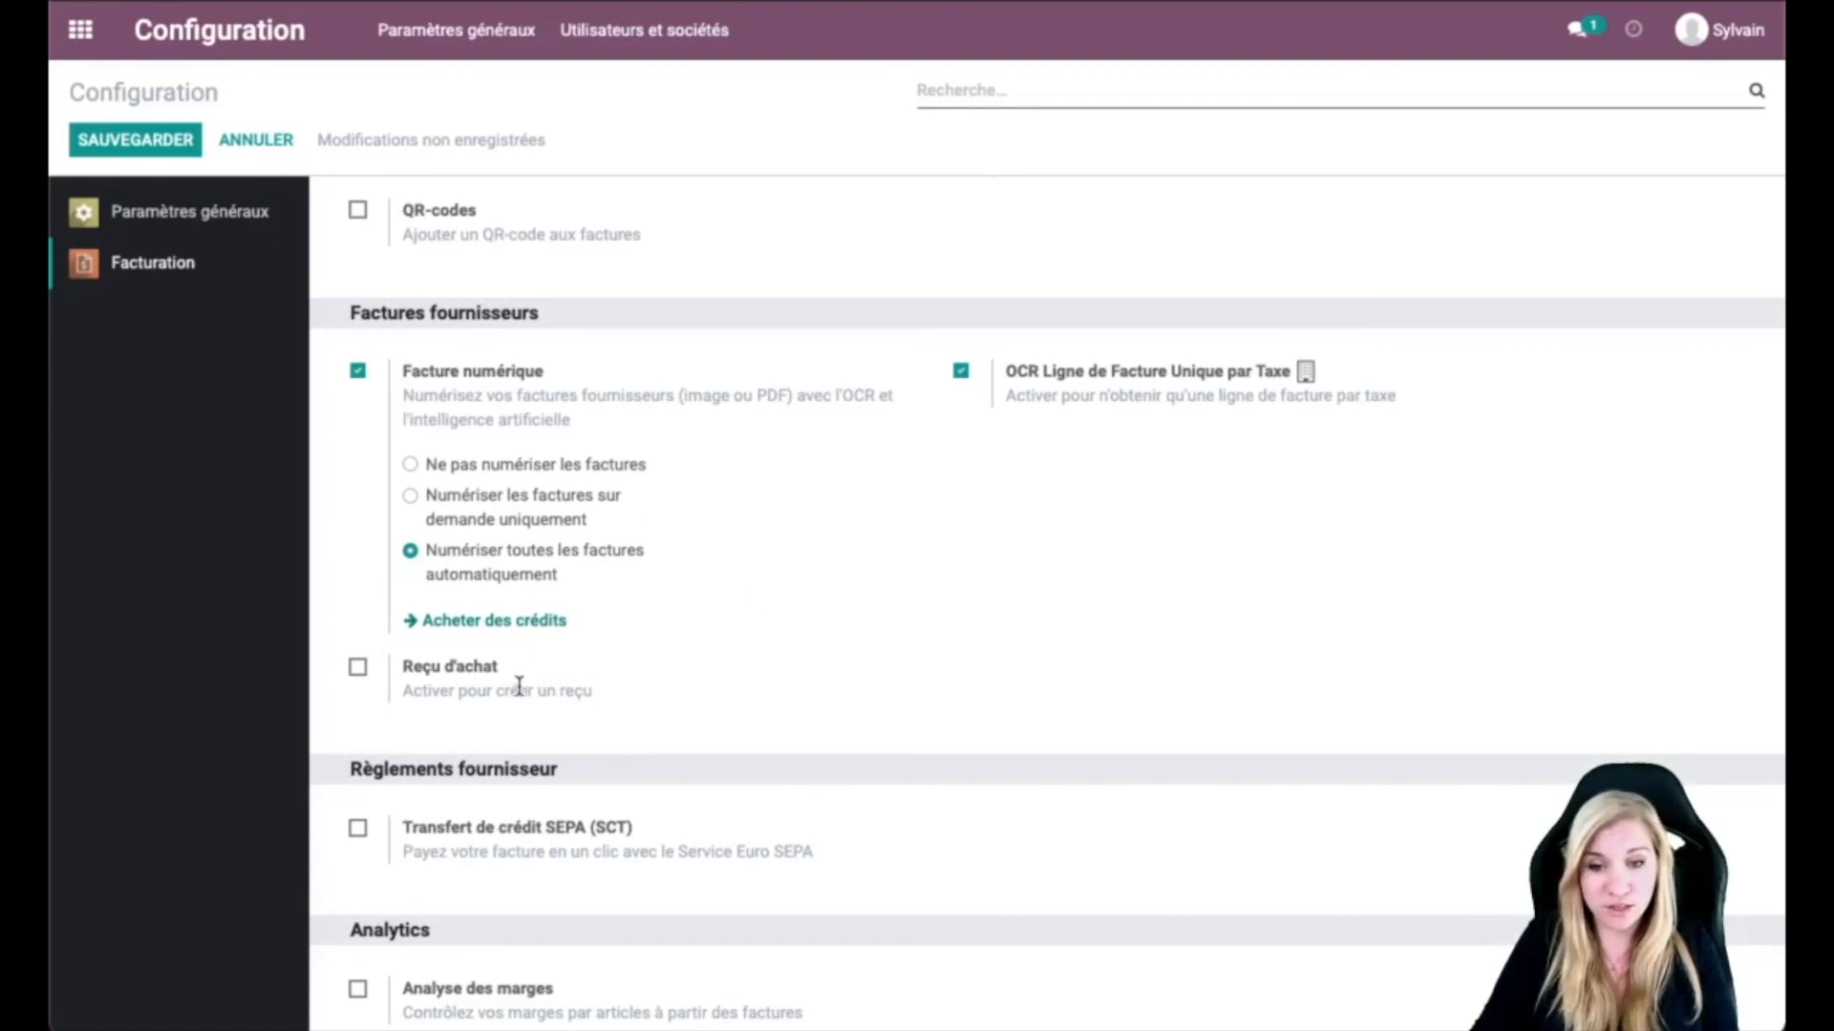
Step: Save the invoicing configuration with SAUVEGARDER and return to the Odoo home app grid
click(585, 465)
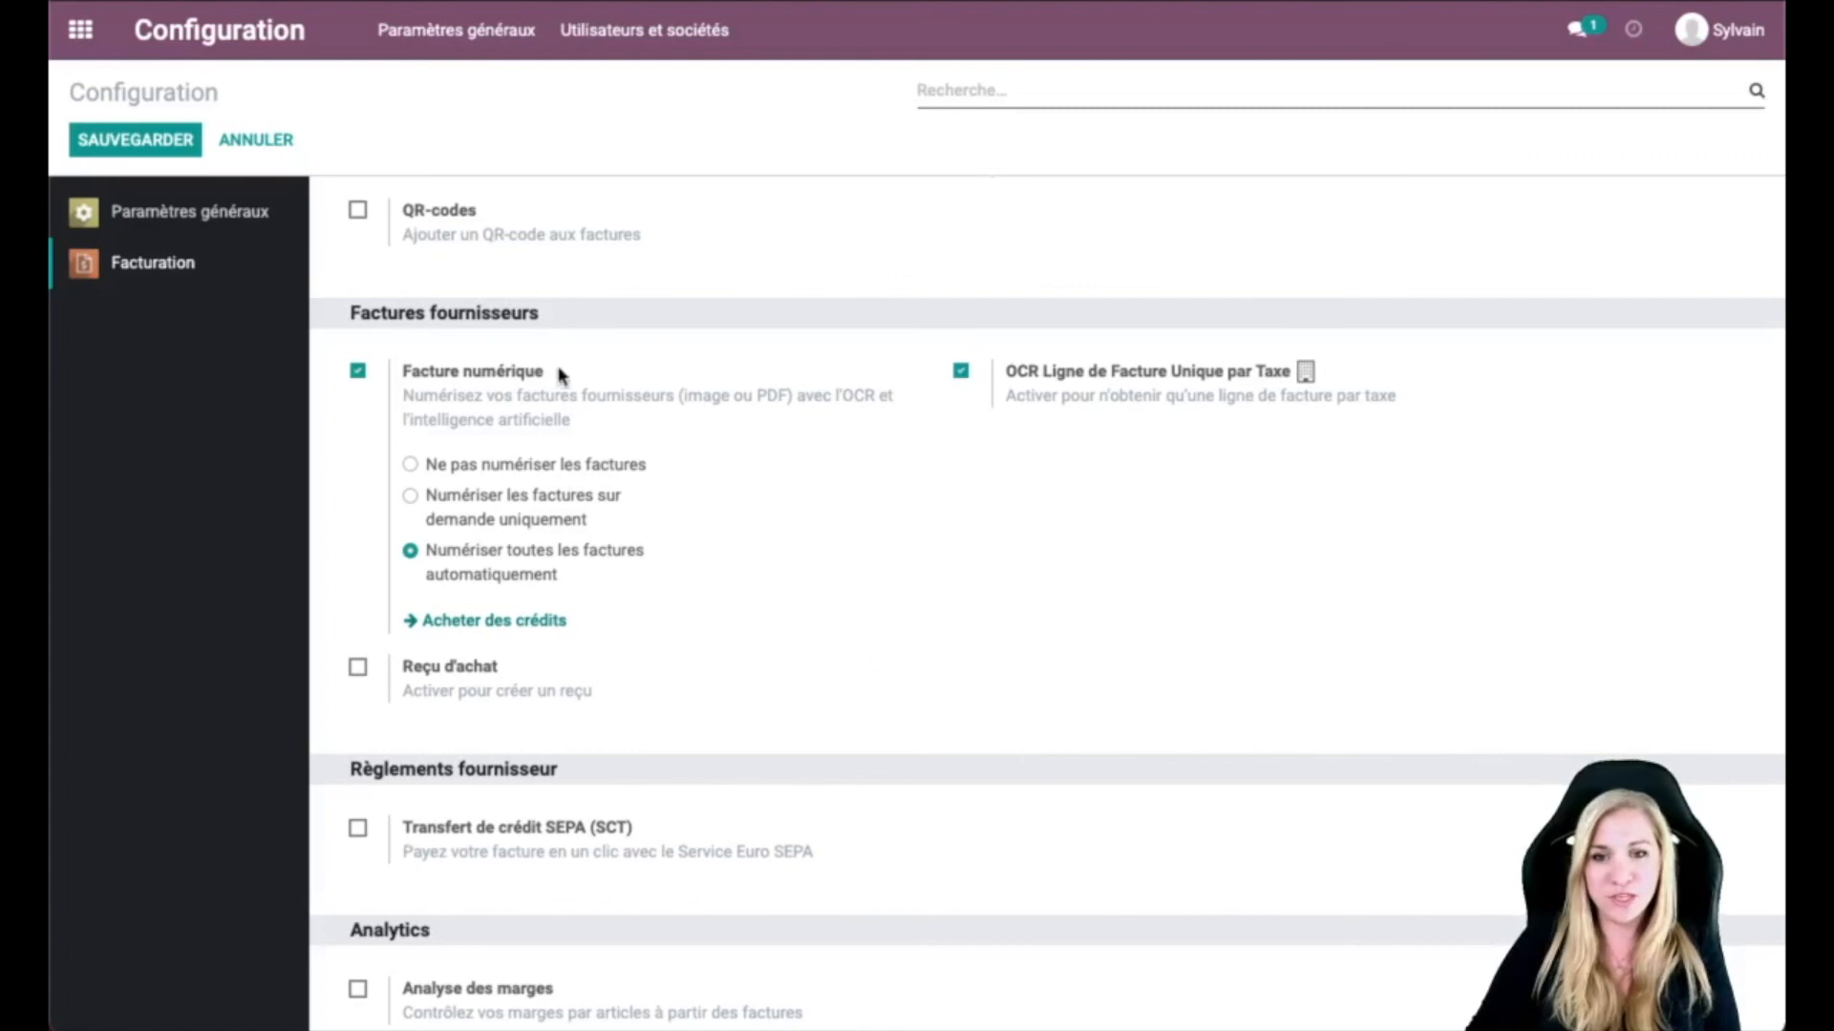
click(141, 145)
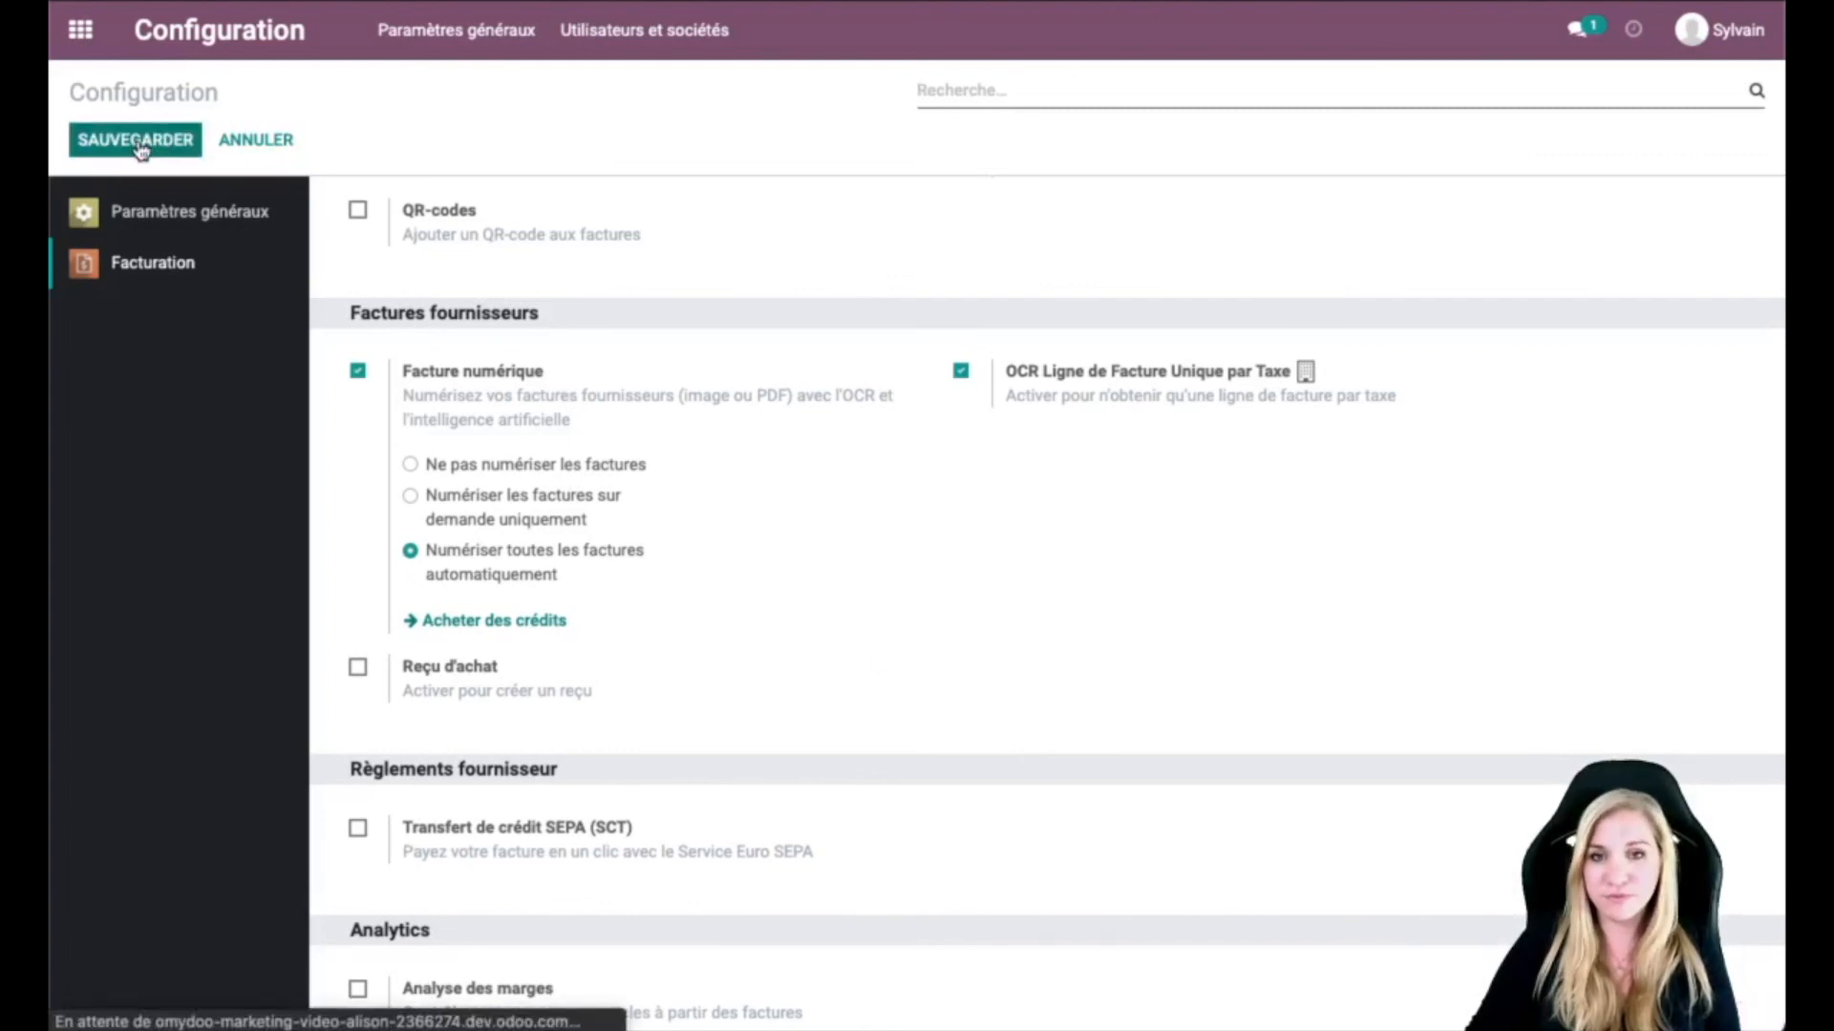
click(81, 32)
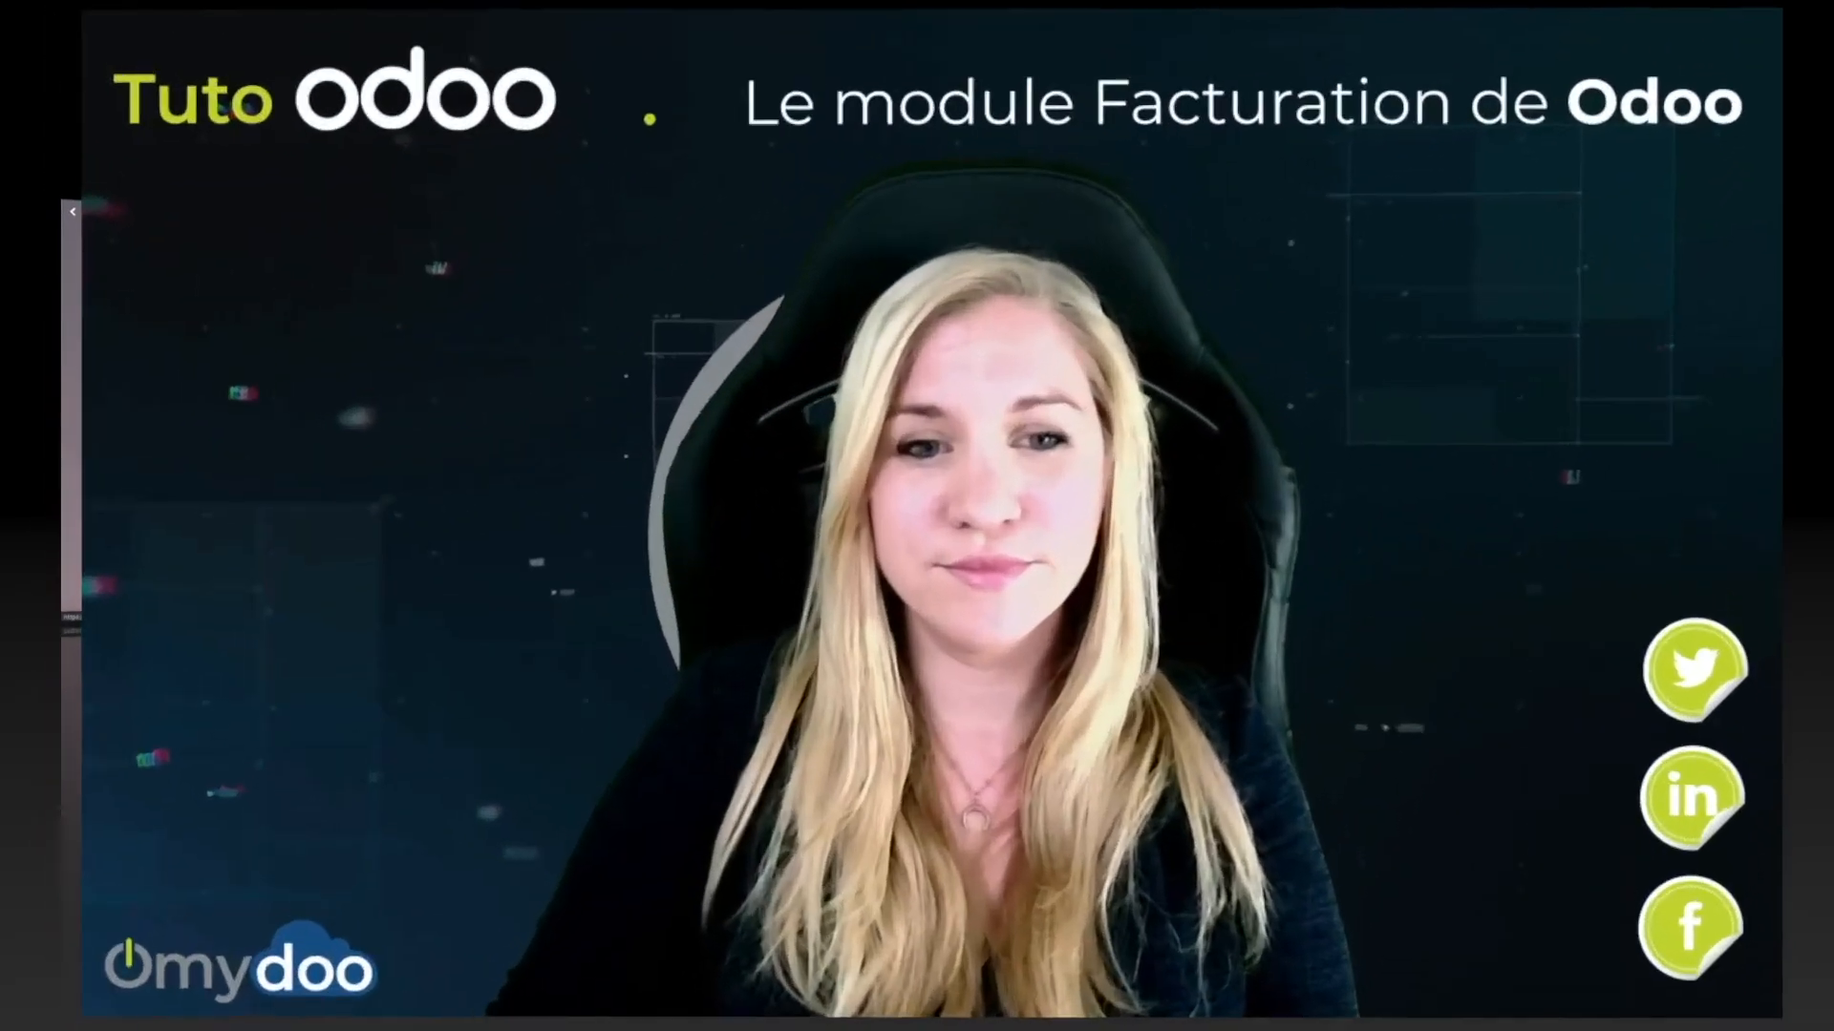